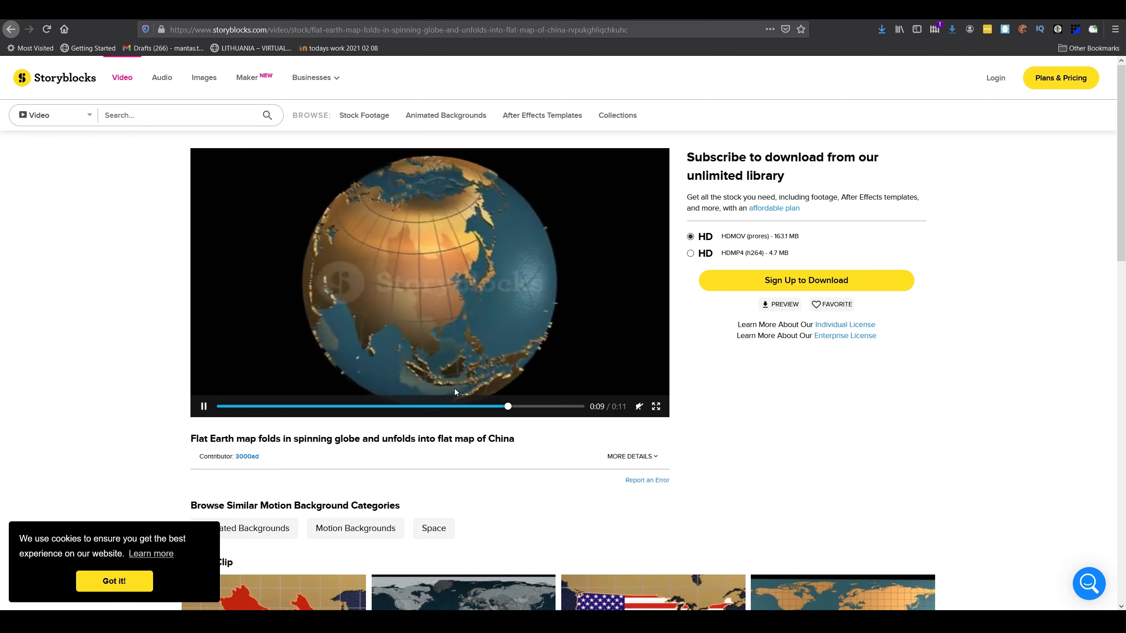
Step: Watch the folding globe clip on Storyblocks and the Beautiful Water Painting video on YouTube
{"action": "left_click", "coordinate": [206, 408]}
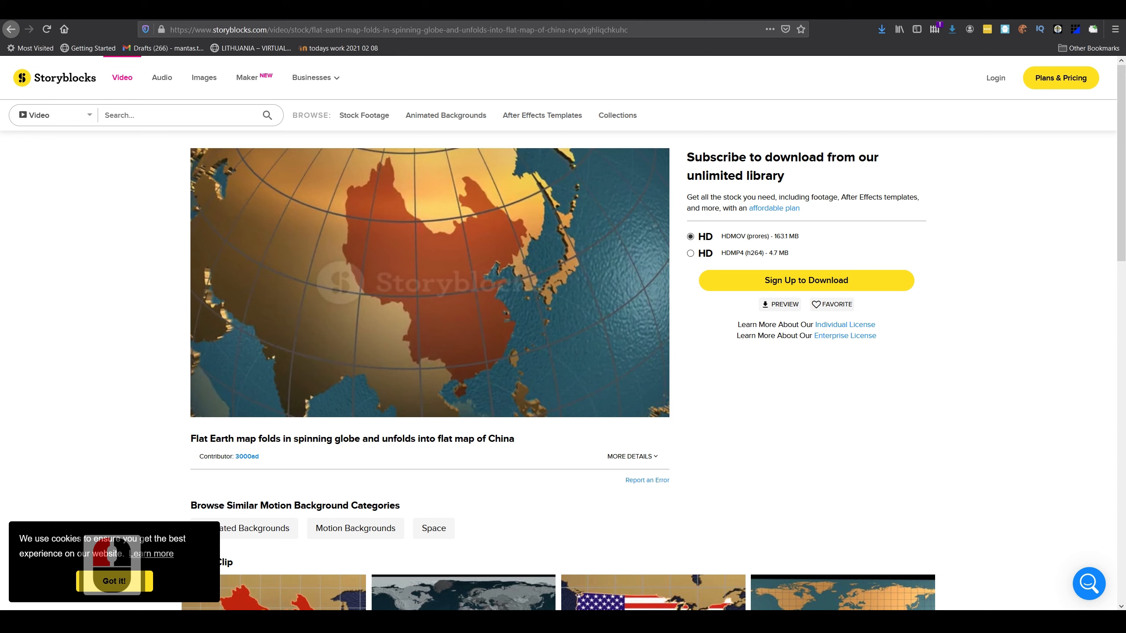
{"action": "left_click", "coordinate": [953, 11]}
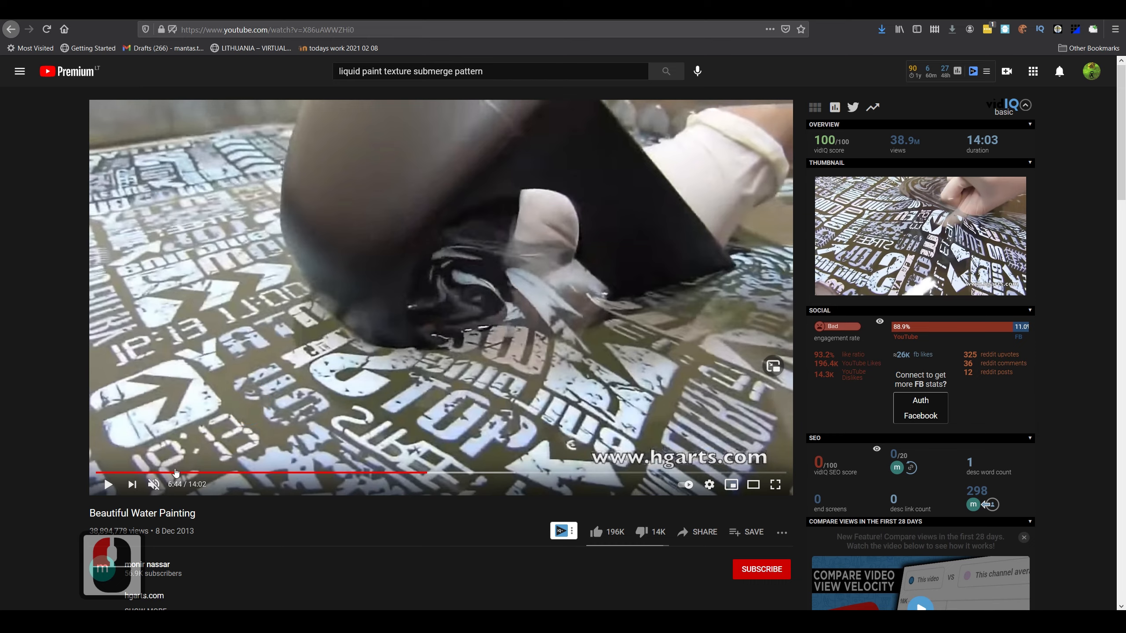
{"action": "left_click", "coordinate": [84, 455]}
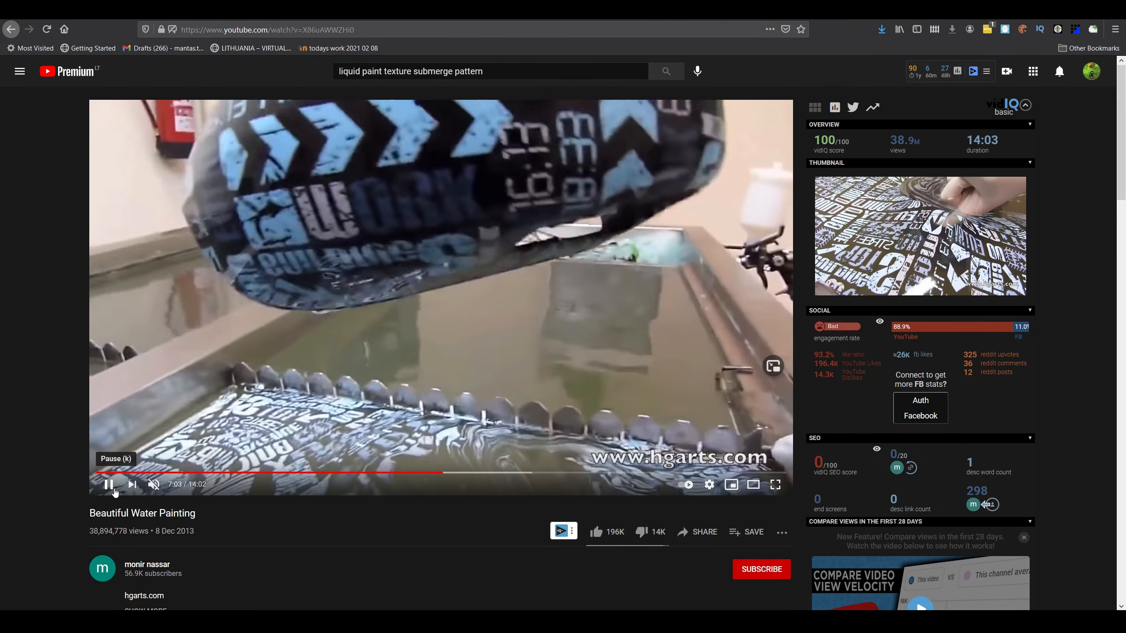
{"action": "left_click", "coordinate": [509, 232]}
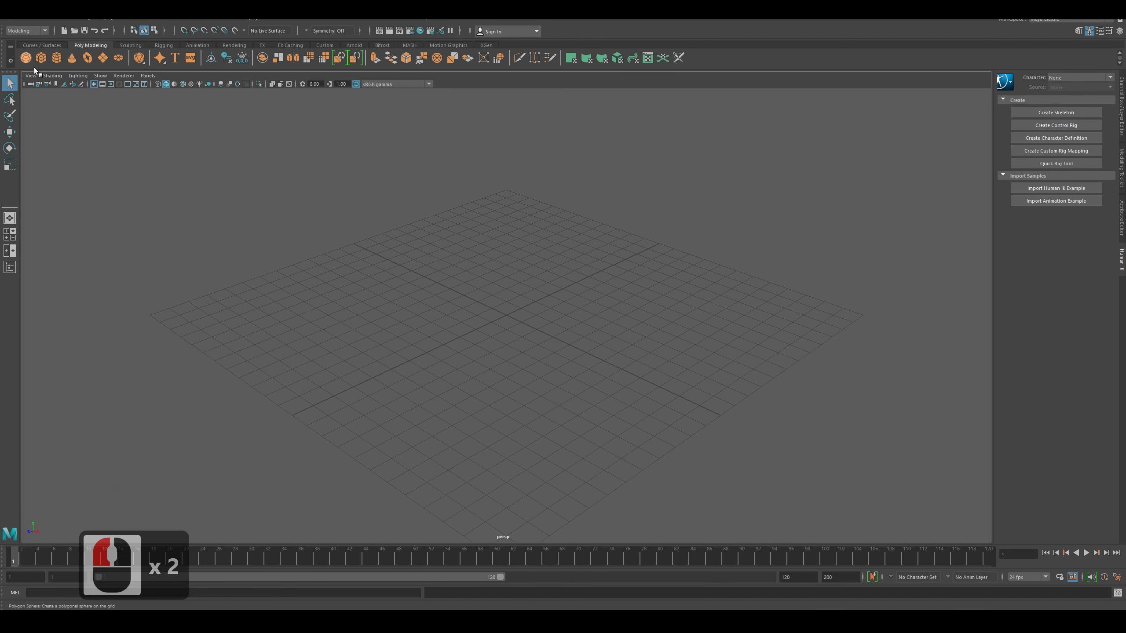
Step: Switch to Maya, create a polygon sphere at the origin, and place a cube about 4.6 units from it along X
{"action": "left_click", "coordinate": [31, 62]}
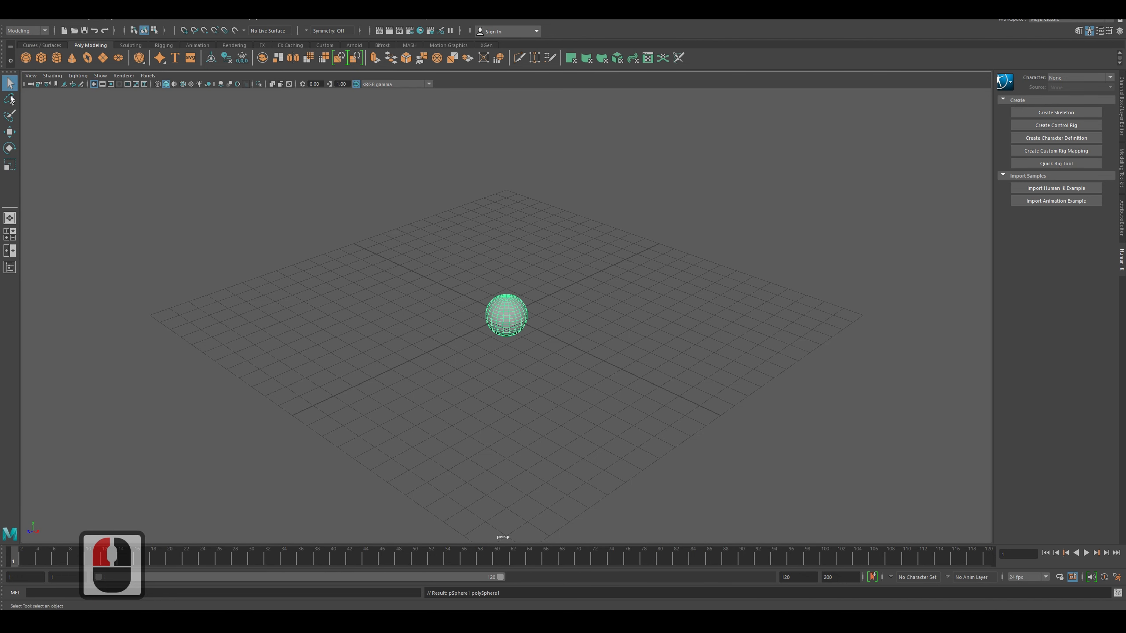
{"action": "left_click", "coordinate": [47, 60]}
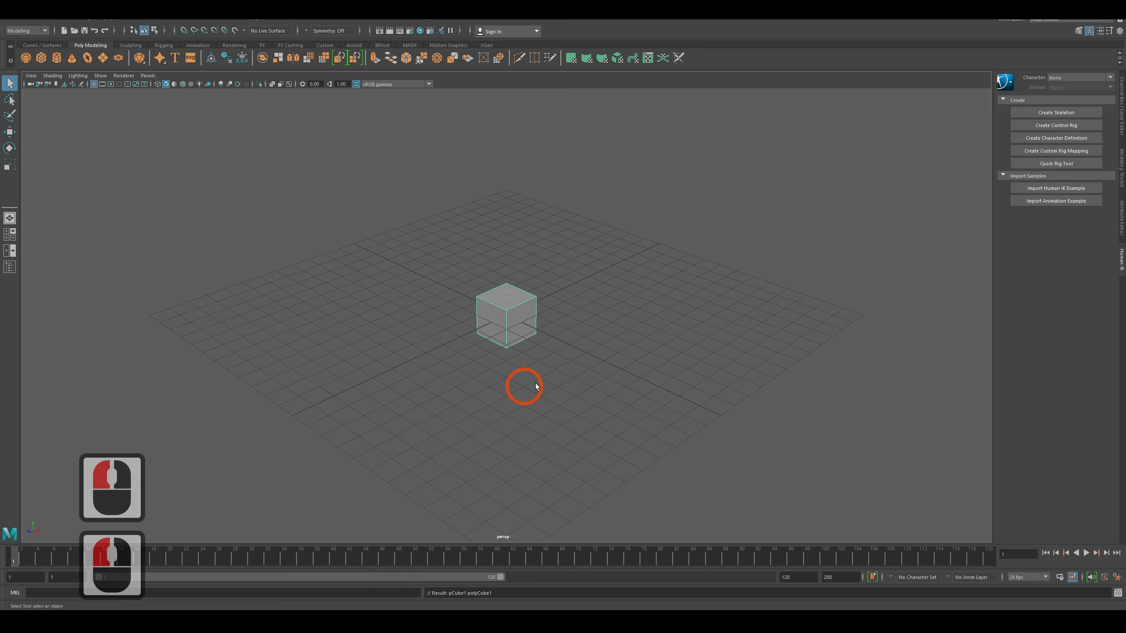
{"action": "left_click", "coordinate": [10, 132]}
{"action": "left_click_drag", "start_coordinate": [535, 335], "coordinate": [608, 369]}
Step: Create a polygon cylinder and move it along X to the side of the sphere opposite the cube
{"action": "left_click", "coordinate": [56, 58]}
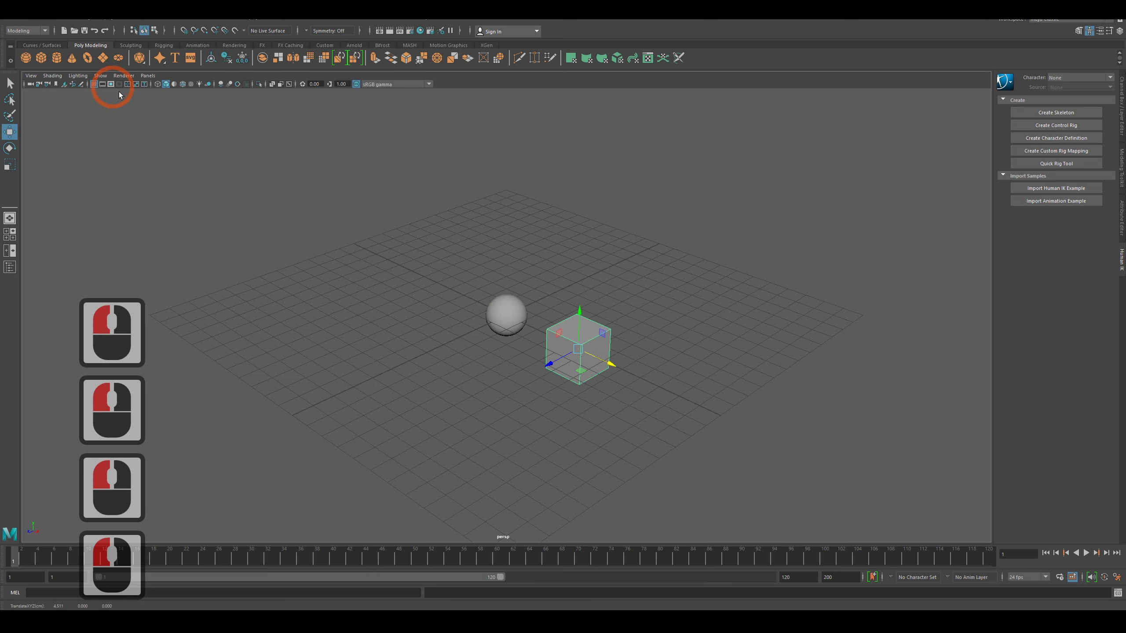
{"action": "left_click_drag", "start_coordinate": [540, 330], "coordinate": [484, 291]}
{"action": "left_click", "coordinate": [468, 366]}
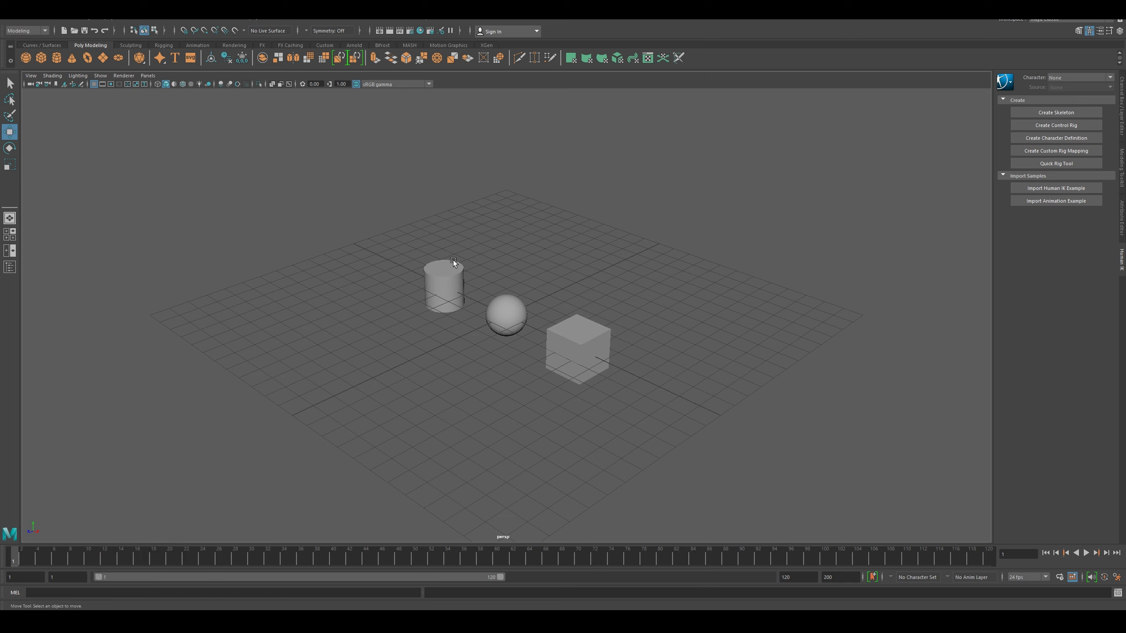
Step: Open the UV Editor and narrow its window so that all three primitives stay visible in the viewport
{"action": "left_click", "coordinate": [334, 21]}
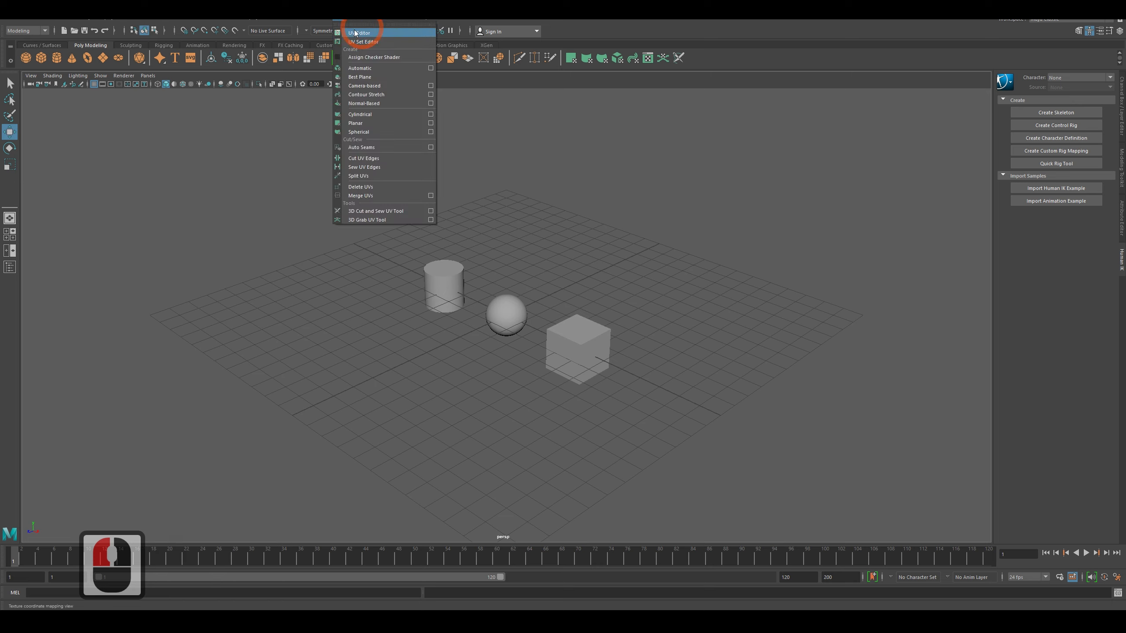
{"action": "left_click", "coordinate": [372, 34]}
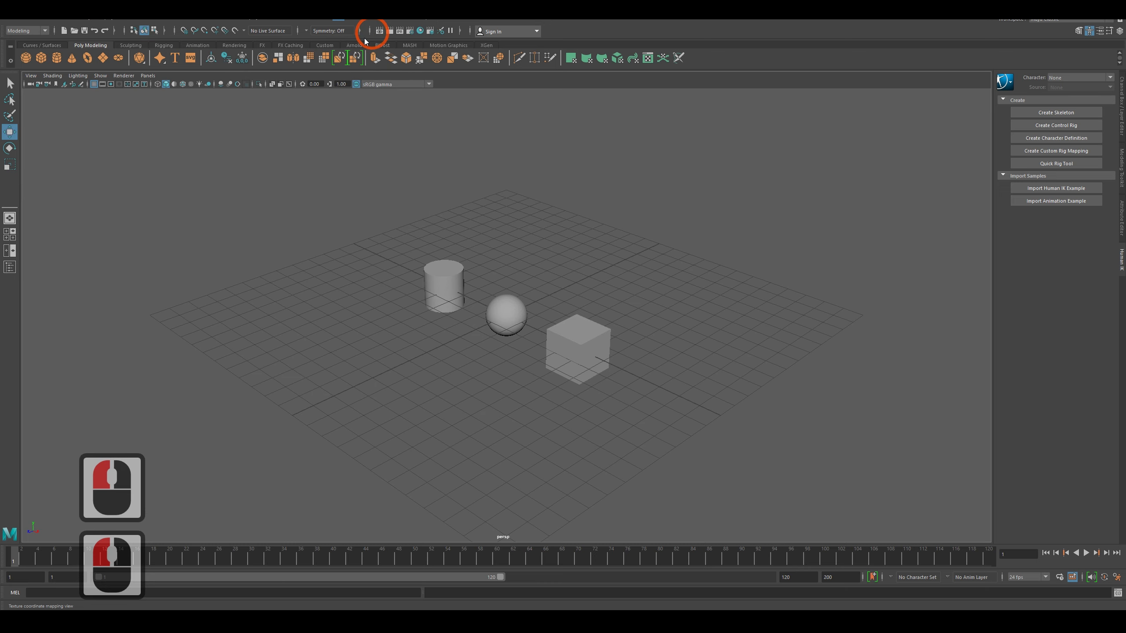
{"action": "scroll", "coordinate": [799, 264], "scroll_direction": "up", "scroll_amount": 5}
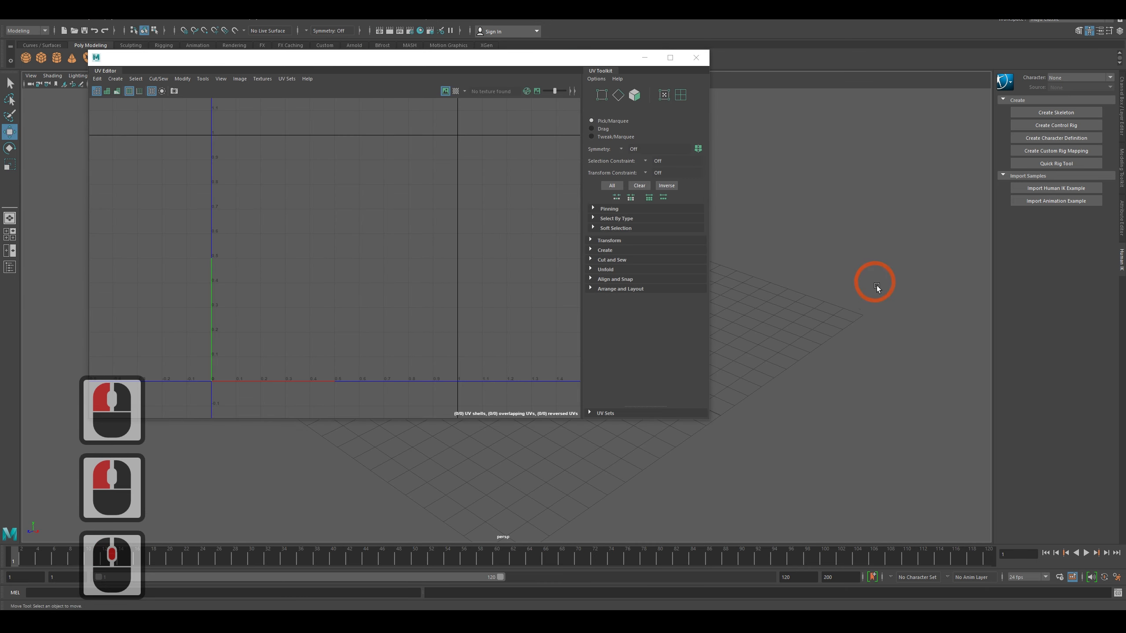
{"action": "middle_click_drag", "start_coordinate": [822, 295], "coordinate": [1005, 281], "text": "alt"}
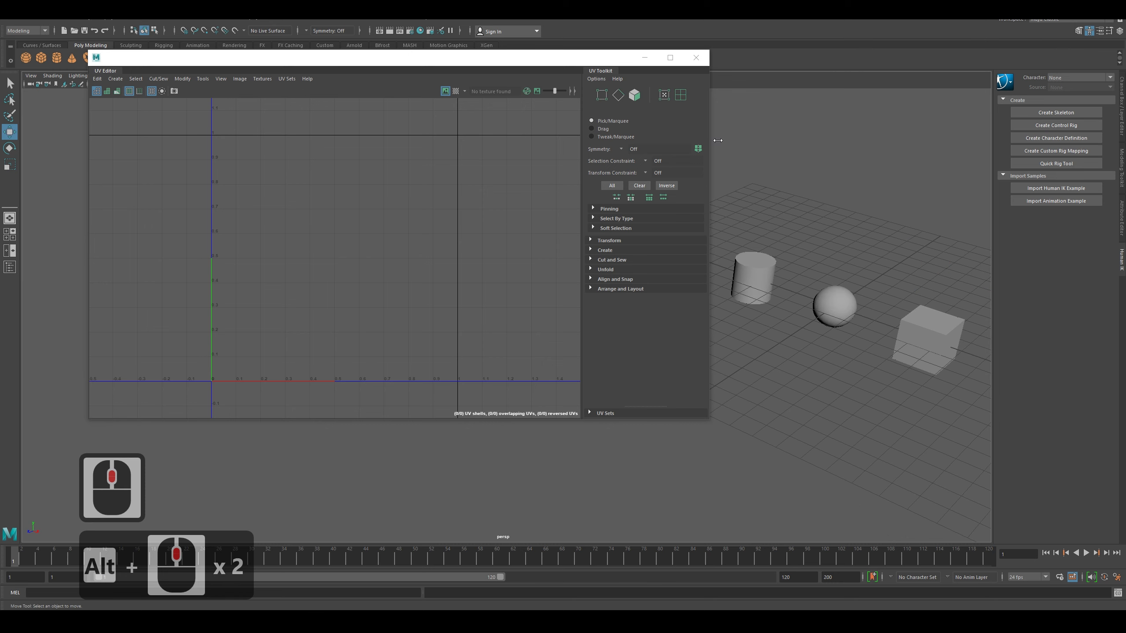
{"action": "left_click_drag", "start_coordinate": [718, 141], "coordinate": [605, 146]}
{"action": "middle_click_drag", "start_coordinate": [744, 254], "coordinate": [721, 229], "text": "alt"}
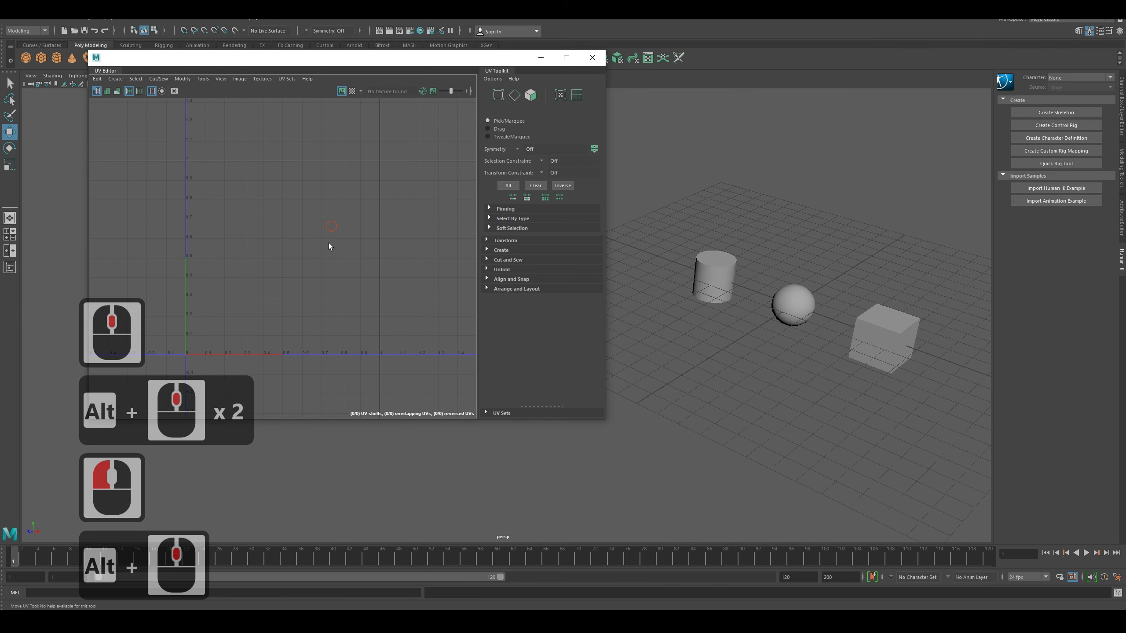
Step: Examine the empty UV grid, tracing the 0 to 1 square and its neighbouring tiles
{"action": "scroll", "coordinate": [305, 251], "scroll_direction": "down", "scroll_amount": 3}
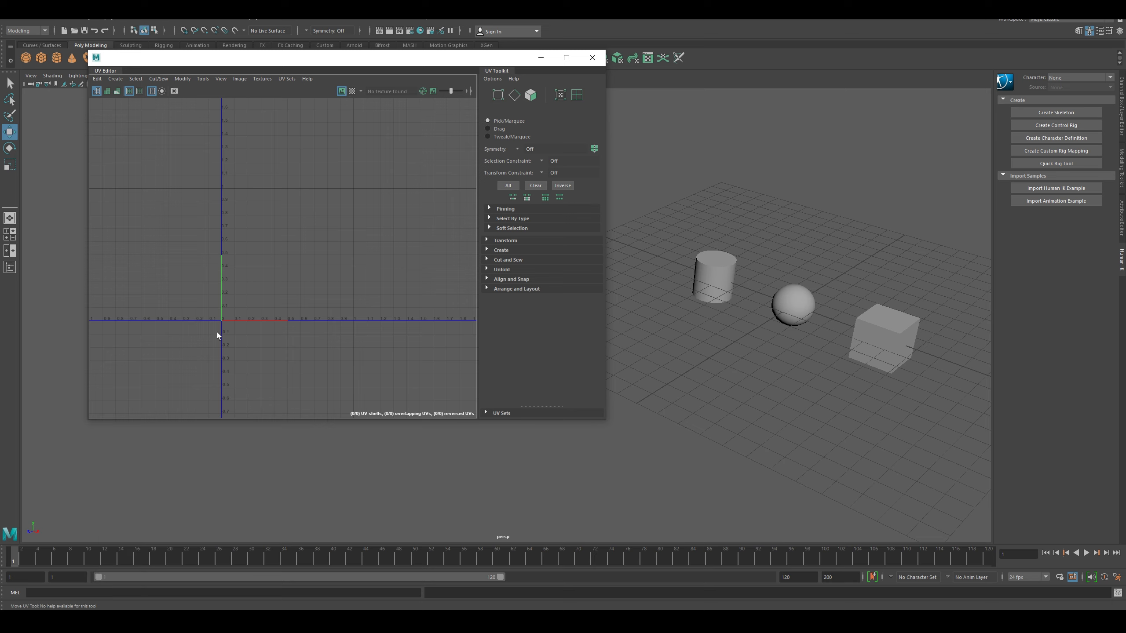
{"action": "left_click_drag", "start_coordinate": [350, 197], "coordinate": [355, 320]}
{"action": "scroll", "coordinate": [305, 253], "scroll_direction": "down", "scroll_amount": 6}
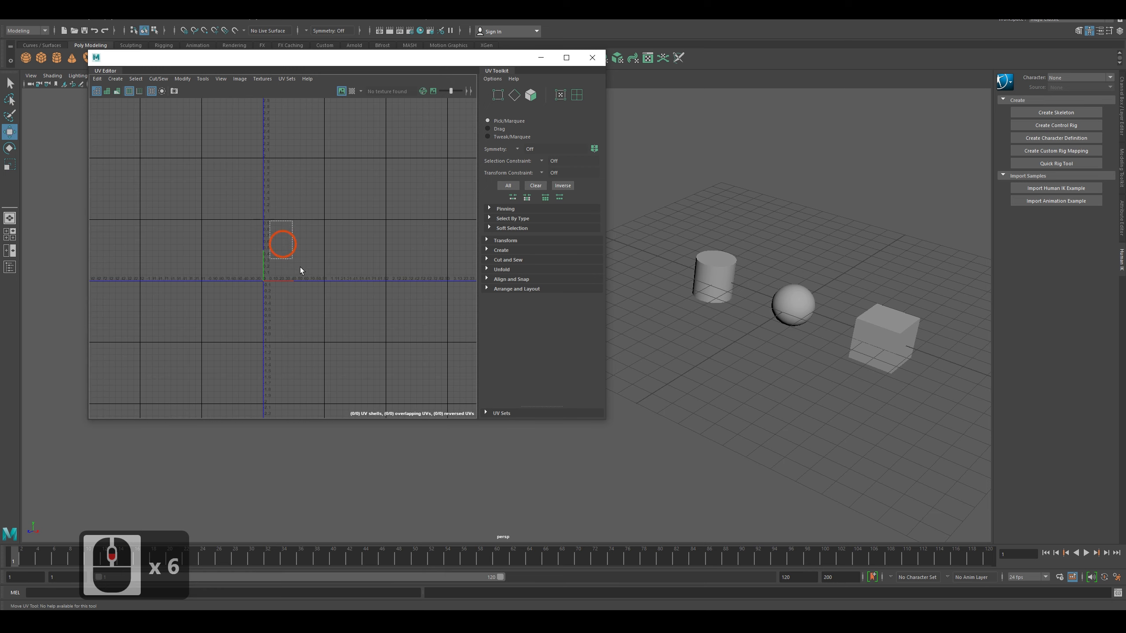
{"action": "left_click_drag", "start_coordinate": [335, 225], "coordinate": [399, 288]}
{"action": "left_click", "coordinate": [397, 226]}
{"action": "left_click", "coordinate": [285, 283]}
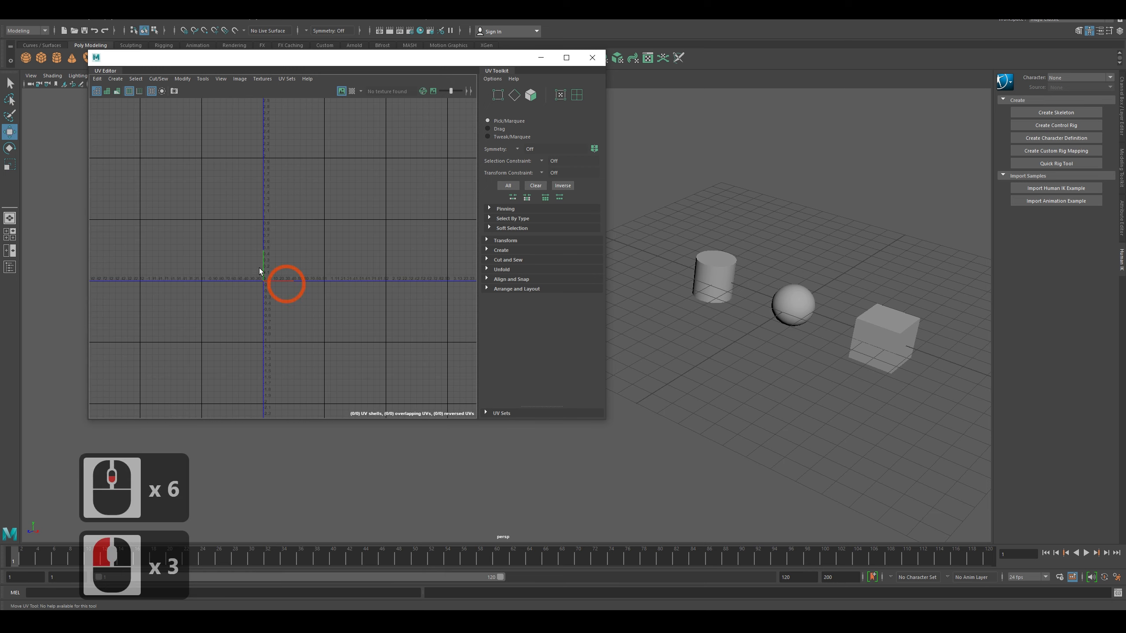
{"action": "scroll", "coordinate": [298, 248], "scroll_direction": "up", "scroll_amount": 2}
{"action": "left_click", "coordinate": [350, 242]}
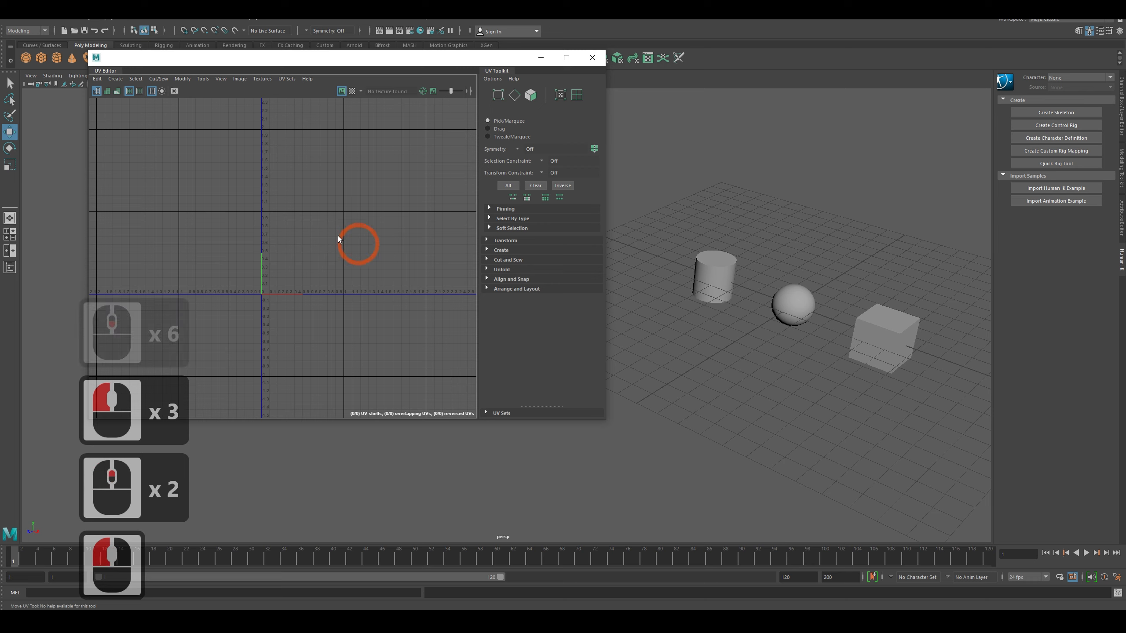
{"action": "double_click", "coordinate": [436, 240]}
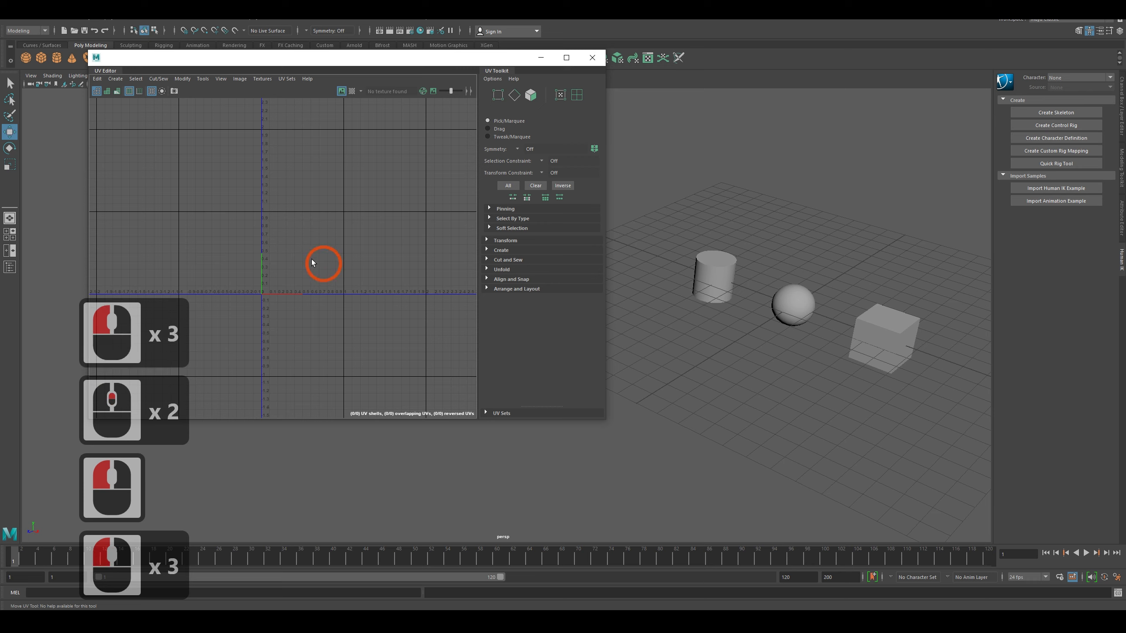
{"action": "left_click_drag", "start_coordinate": [265, 216], "coordinate": [346, 297]}
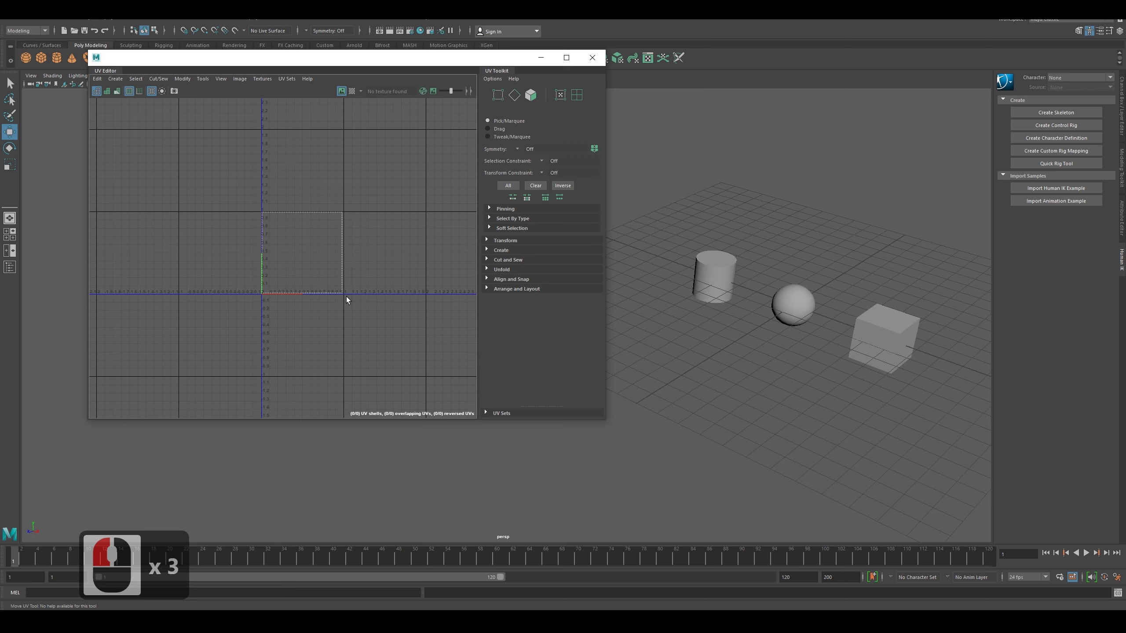
{"action": "left_click_drag", "start_coordinate": [347, 298], "coordinate": [346, 298]}
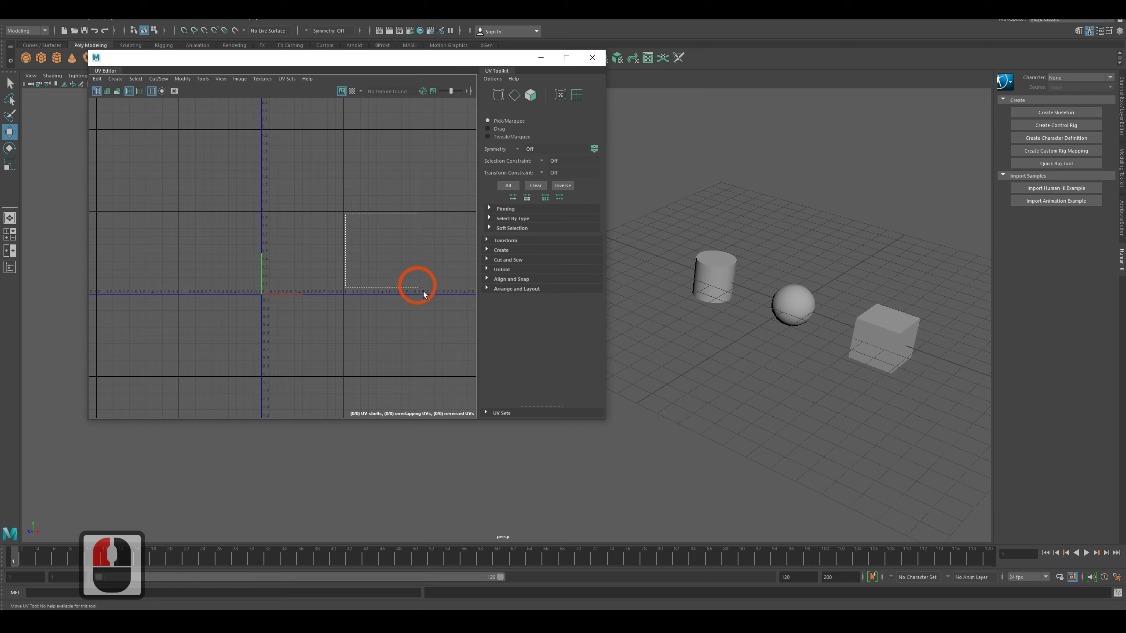
{"action": "left_click_drag", "start_coordinate": [424, 294], "coordinate": [423, 294]}
{"action": "double_click", "coordinate": [313, 271]}
{"action": "scroll", "coordinate": [327, 267], "scroll_direction": "up", "scroll_amount": 3}
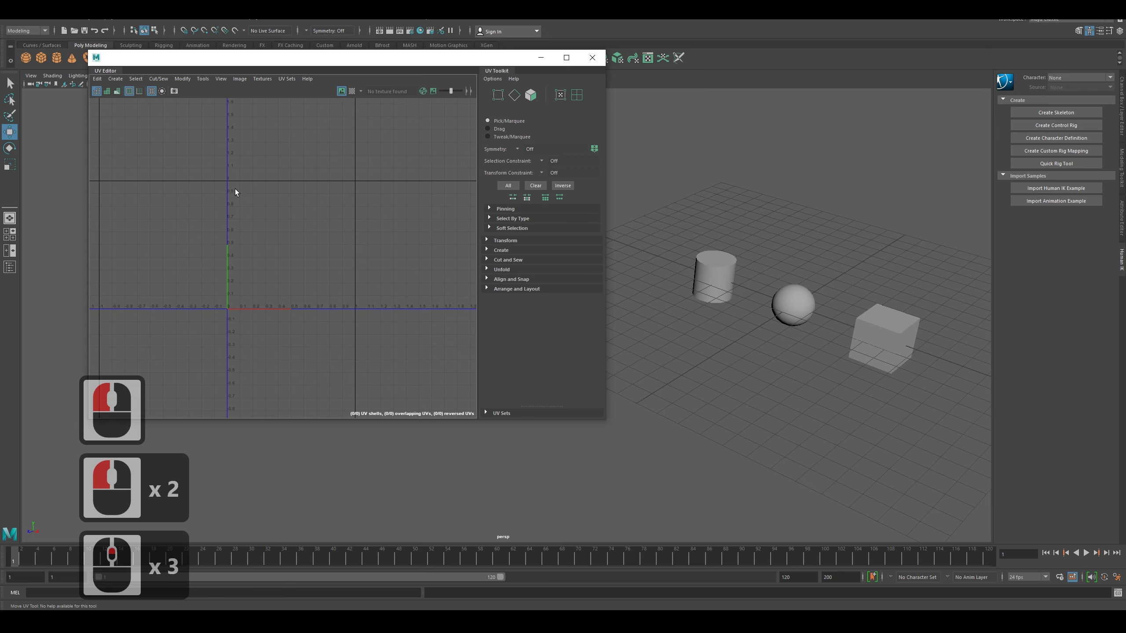
{"action": "left_click_drag", "start_coordinate": [284, 252], "coordinate": [357, 311]}
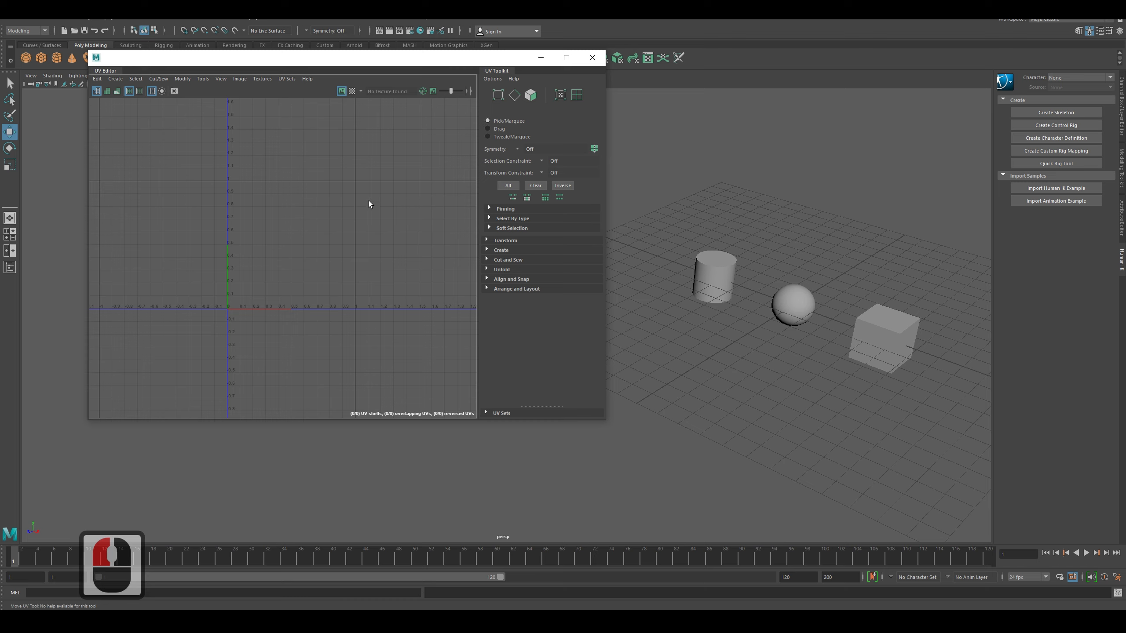
{"action": "left_click_drag", "start_coordinate": [229, 182], "coordinate": [357, 312]}
Step: Examine the default UV layouts of the cylinder, sphere and cube, finishing with the cylinder selected
{"action": "left_click", "coordinate": [718, 286]}
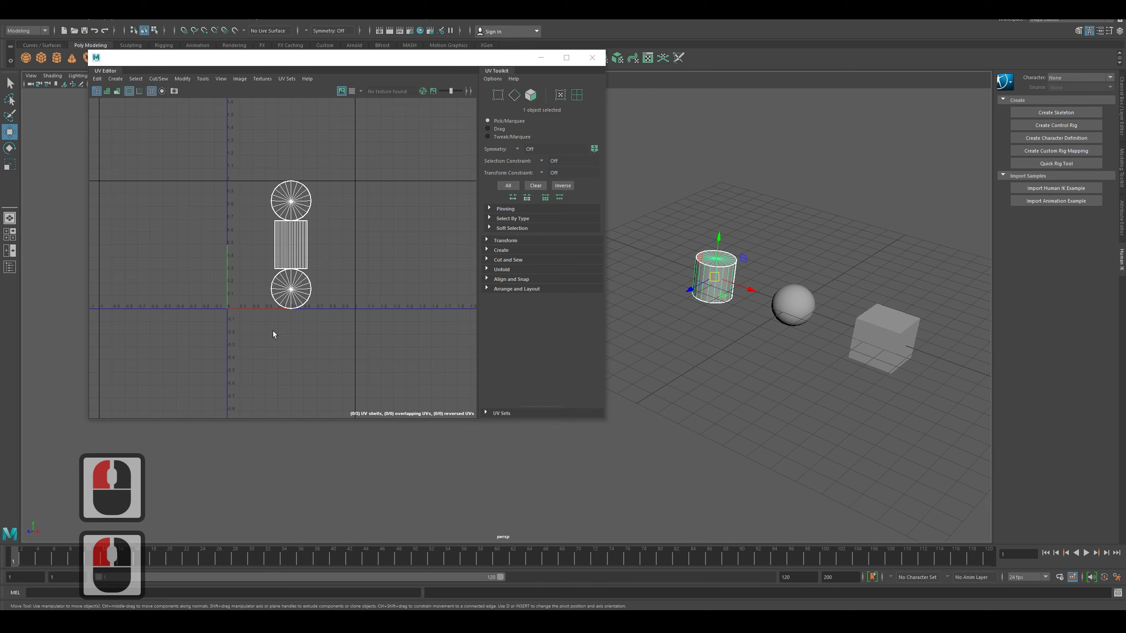
{"action": "scroll", "coordinate": [301, 252], "scroll_direction": "up", "scroll_amount": 2}
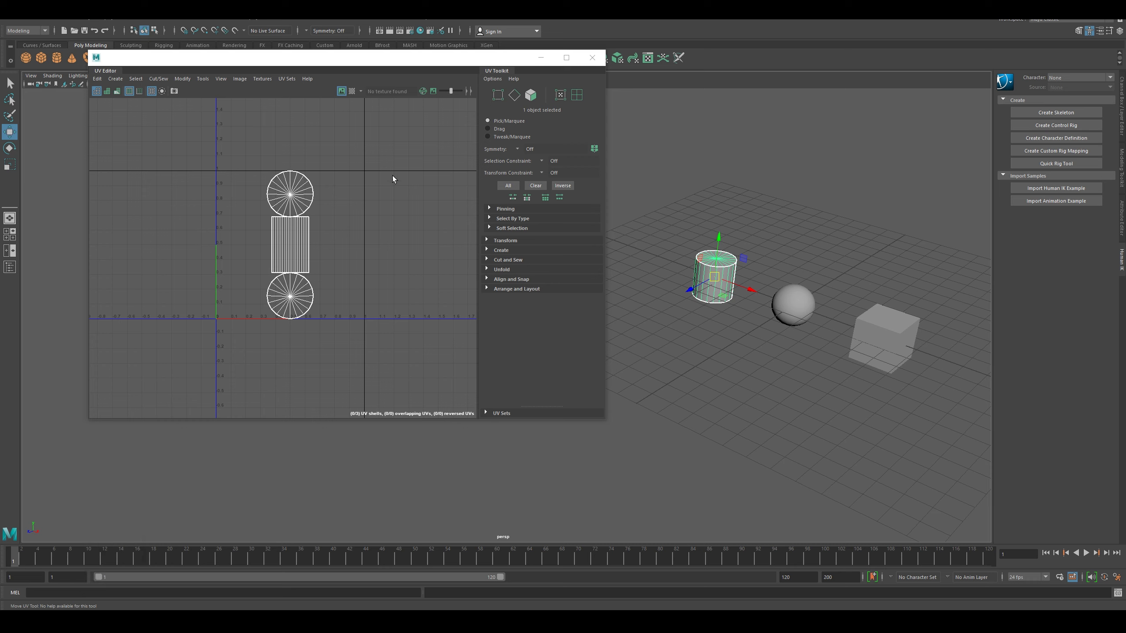
{"action": "left_click", "coordinate": [794, 327]}
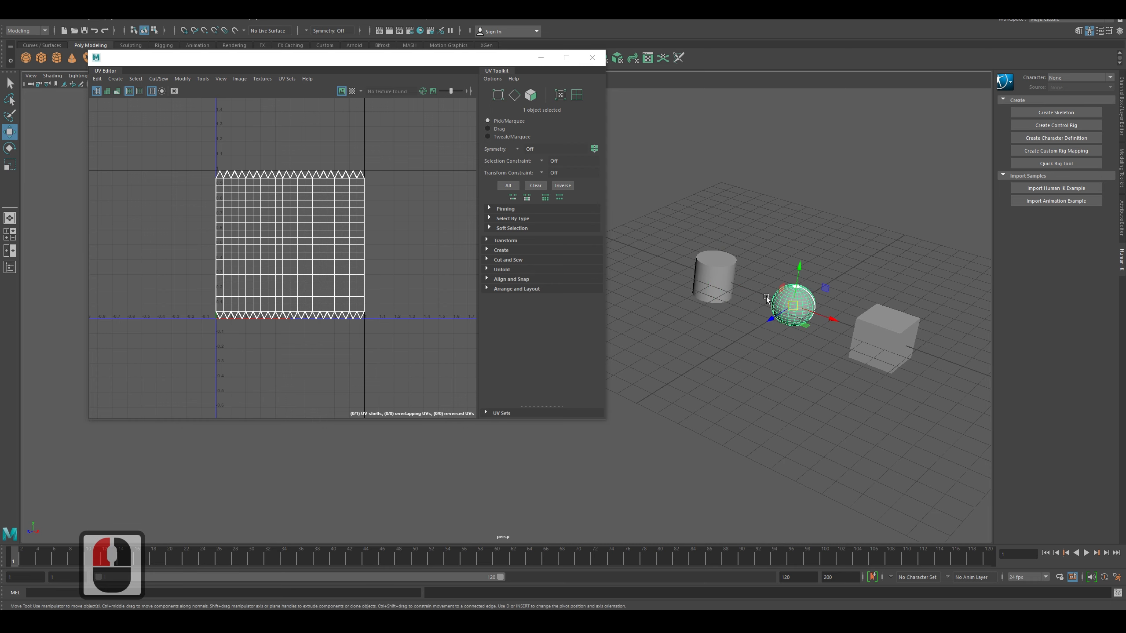
{"action": "left_click", "coordinate": [898, 349]}
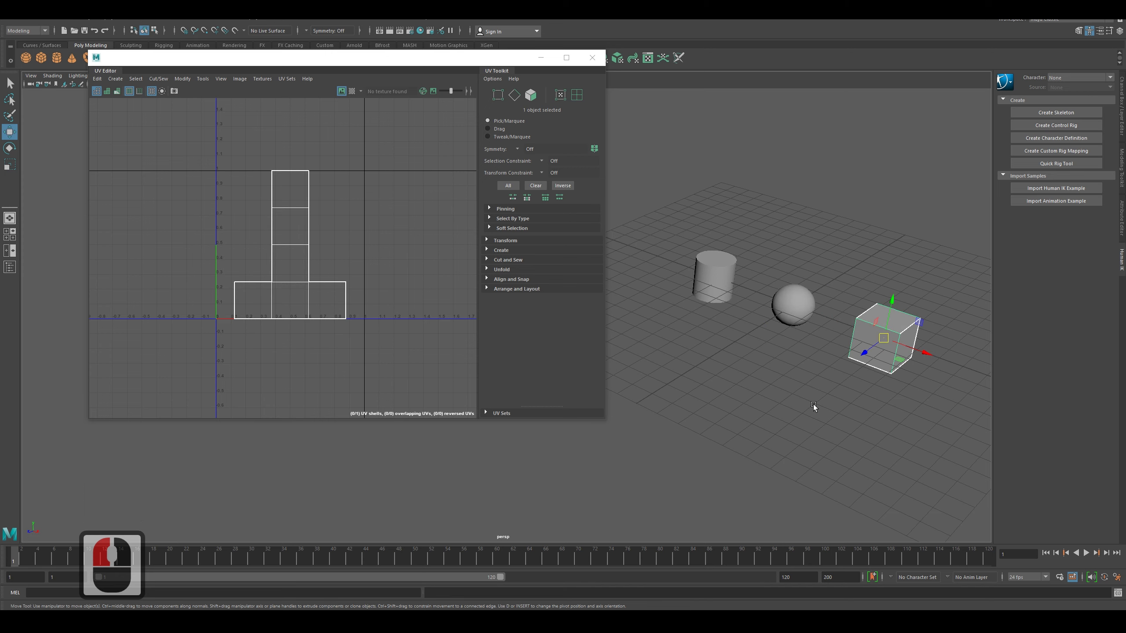
{"action": "left_click", "coordinate": [724, 271]}
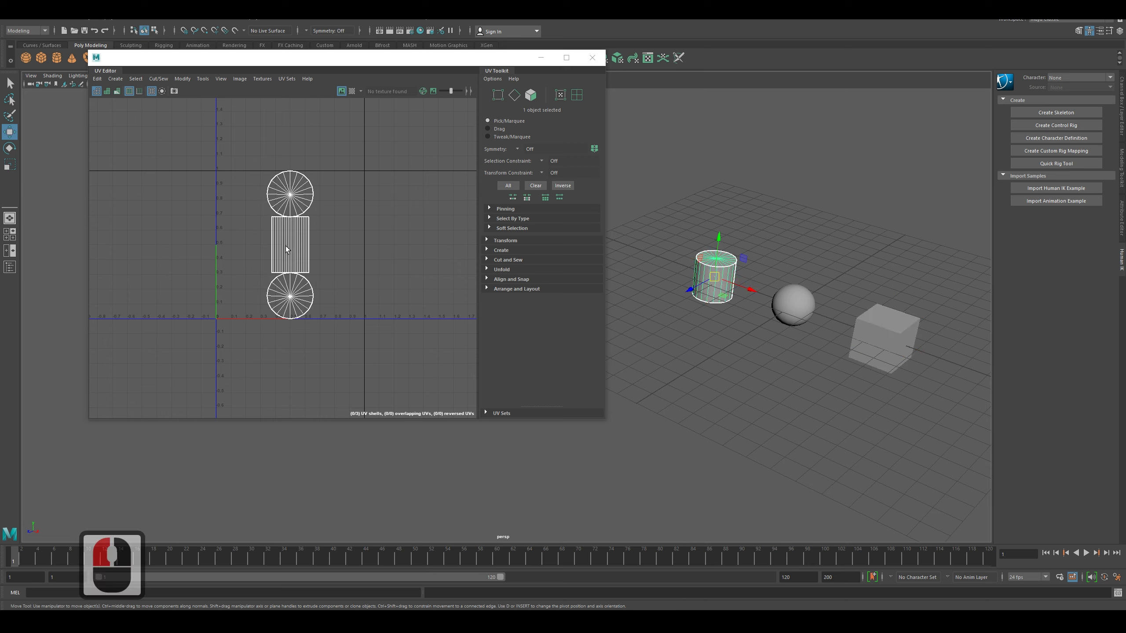
{"action": "left_click", "coordinate": [350, 425]}
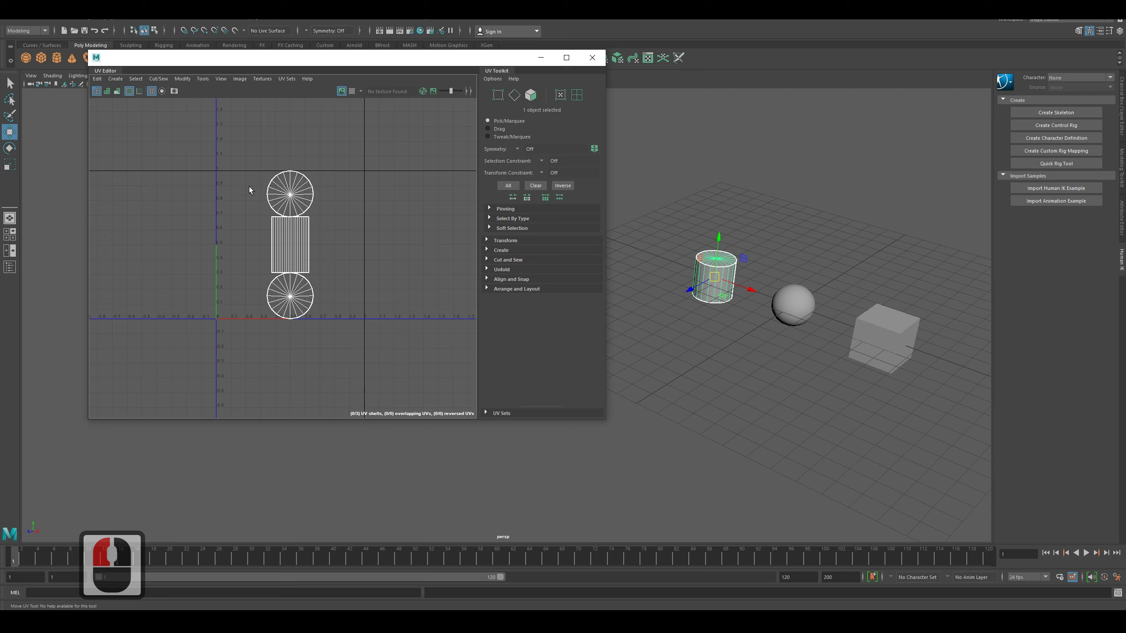
{"action": "left_click", "coordinate": [328, 312]}
{"action": "left_click", "coordinate": [379, 275]}
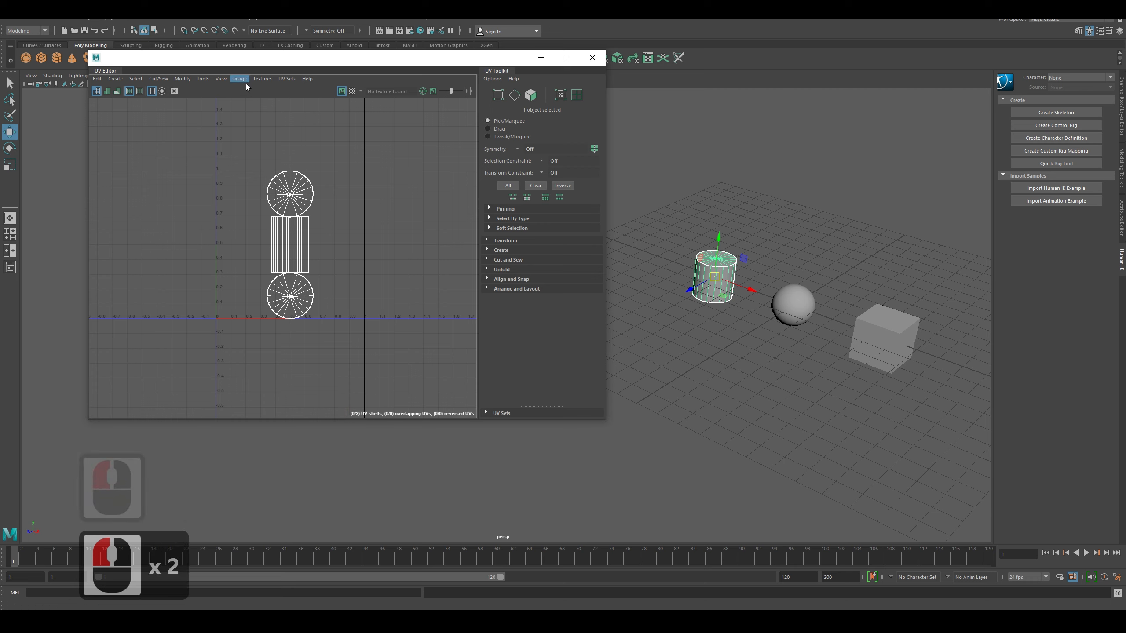
Step: Apply a planar UV projection to the whole cylinder, and select one side face to check its UVs
{"action": "left_click", "coordinate": [183, 79]}
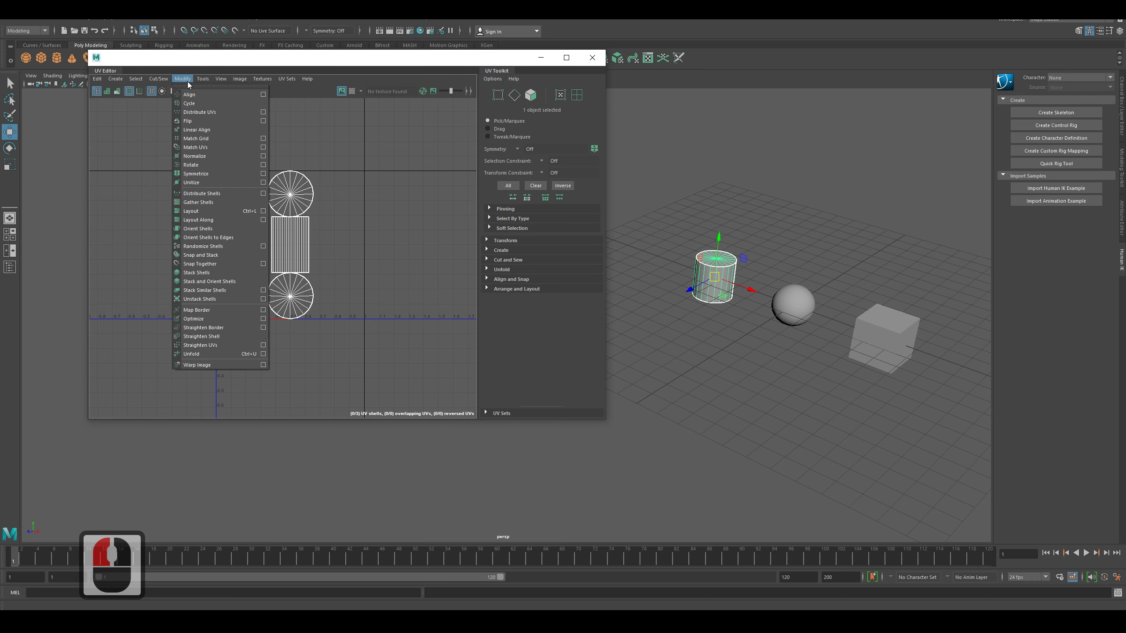
{"action": "mouse_move", "coordinate": [220, 79]}
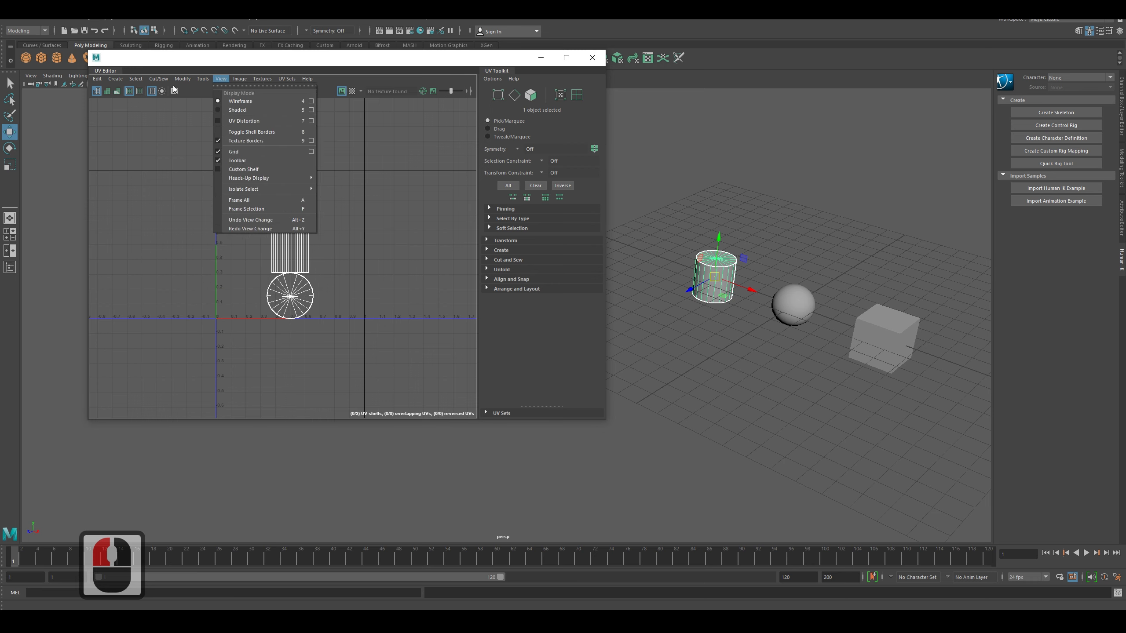
{"action": "mouse_move", "coordinate": [118, 83]}
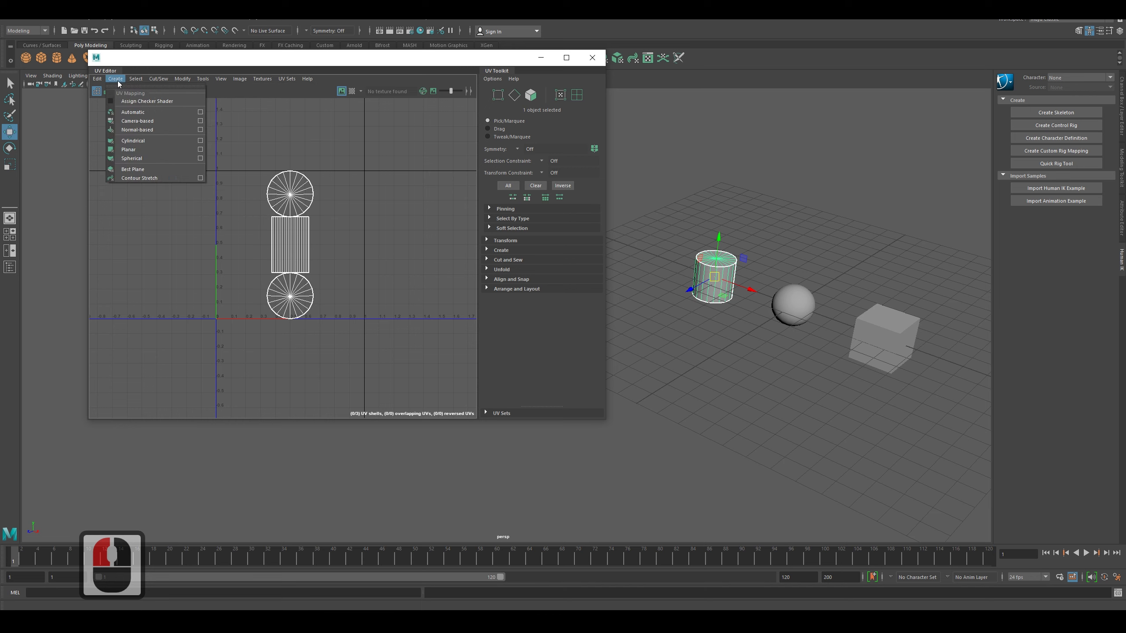
{"action": "left_click", "coordinate": [133, 150]}
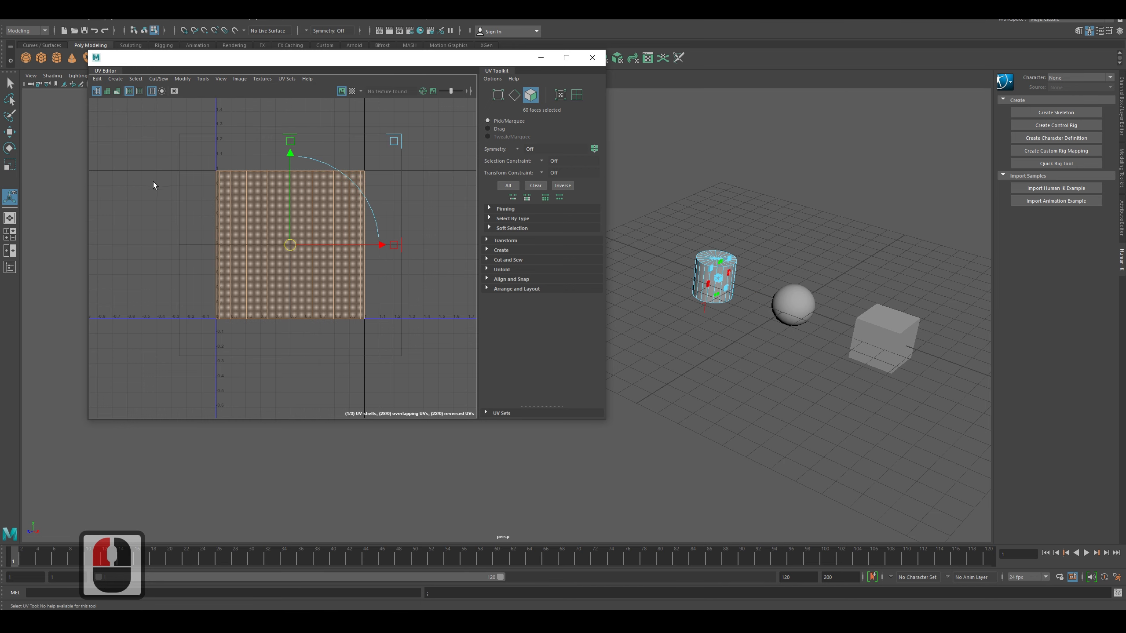
{"action": "left_click", "coordinate": [412, 271]}
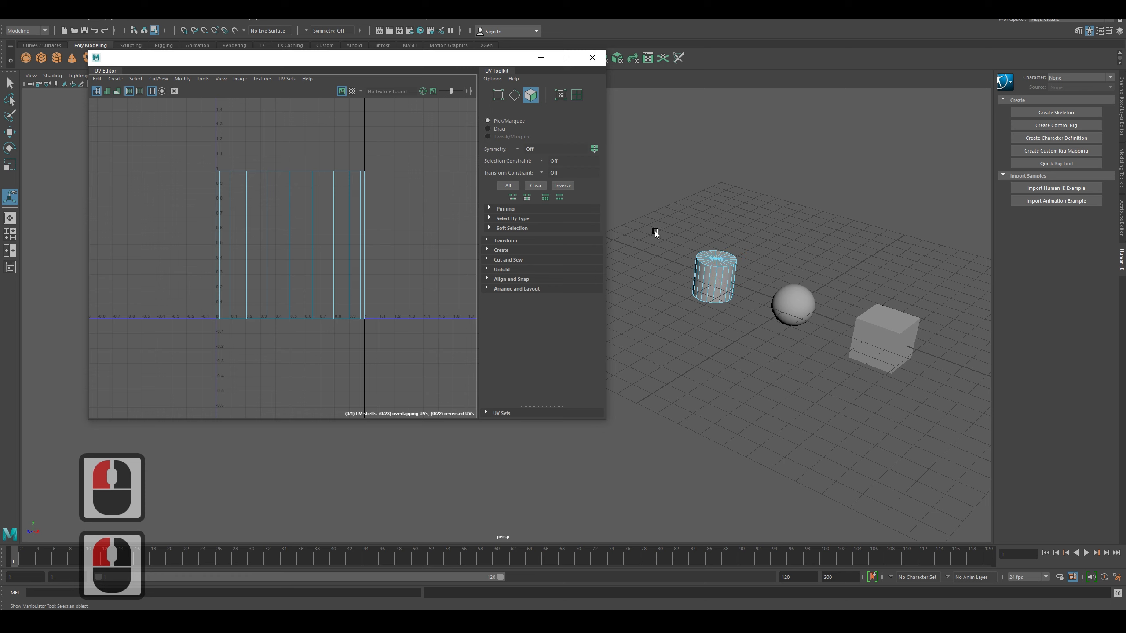
{"action": "left_click", "coordinate": [711, 279]}
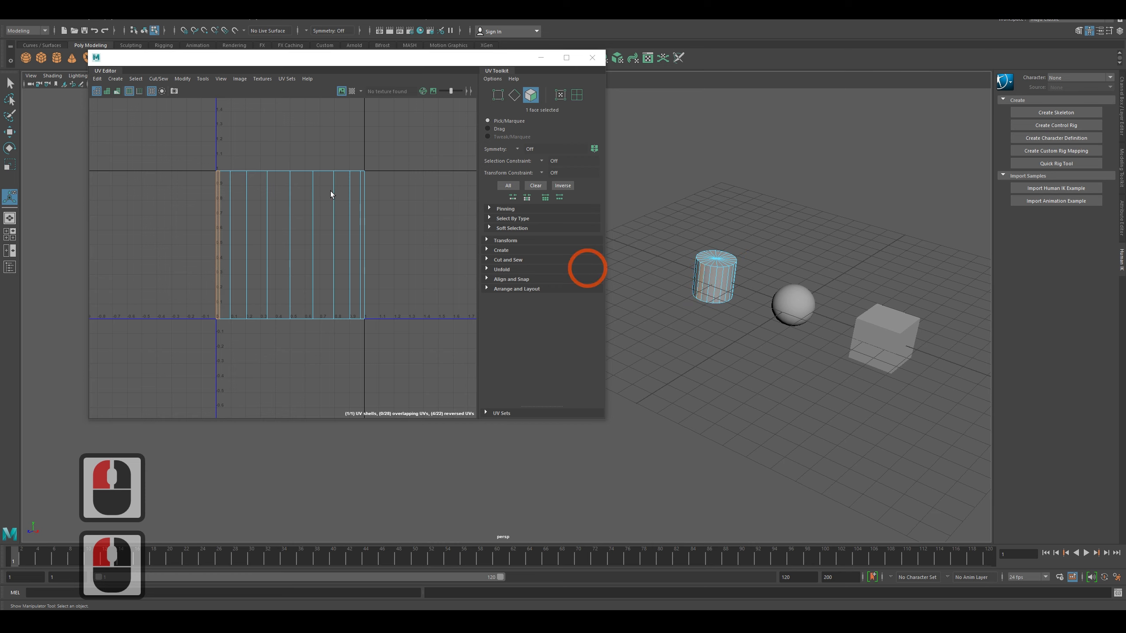
Step: Clear the face selection and try to apply another planar UV projection to the cylinder
{"action": "left_click", "coordinate": [139, 177]}
{"action": "left_click", "coordinate": [136, 79]}
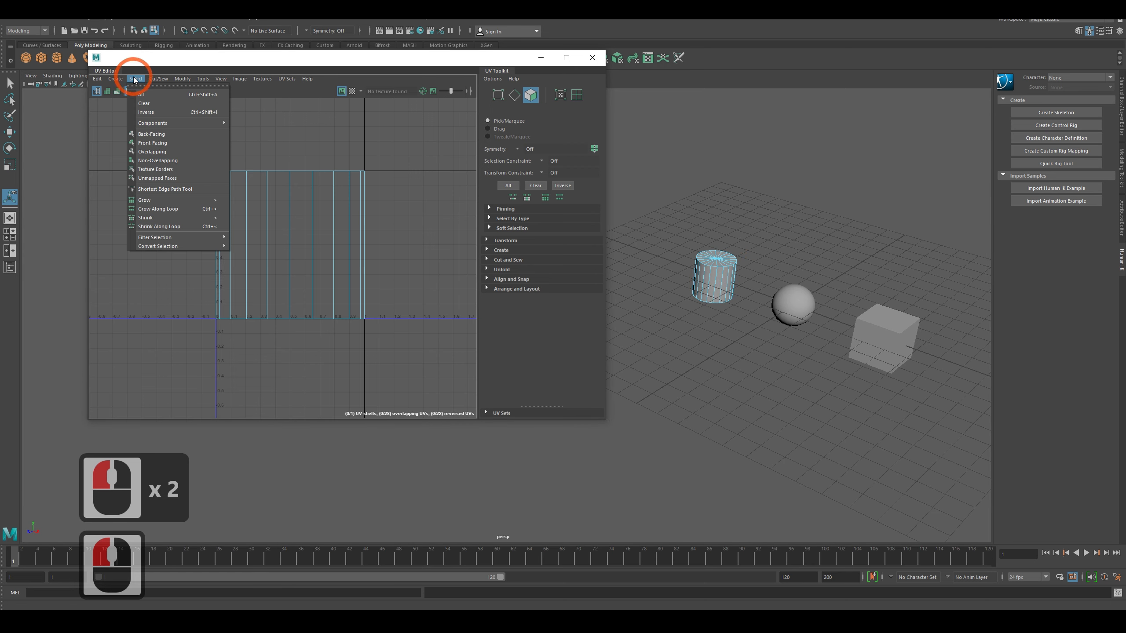
{"action": "mouse_move", "coordinate": [115, 78]}
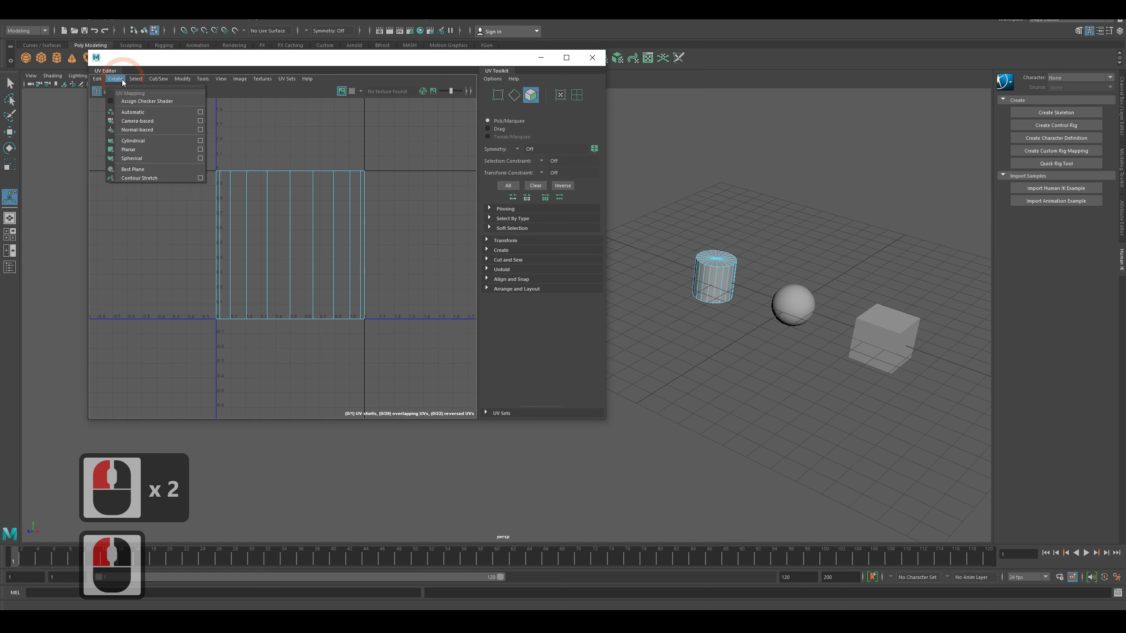
{"action": "left_click", "coordinate": [140, 150]}
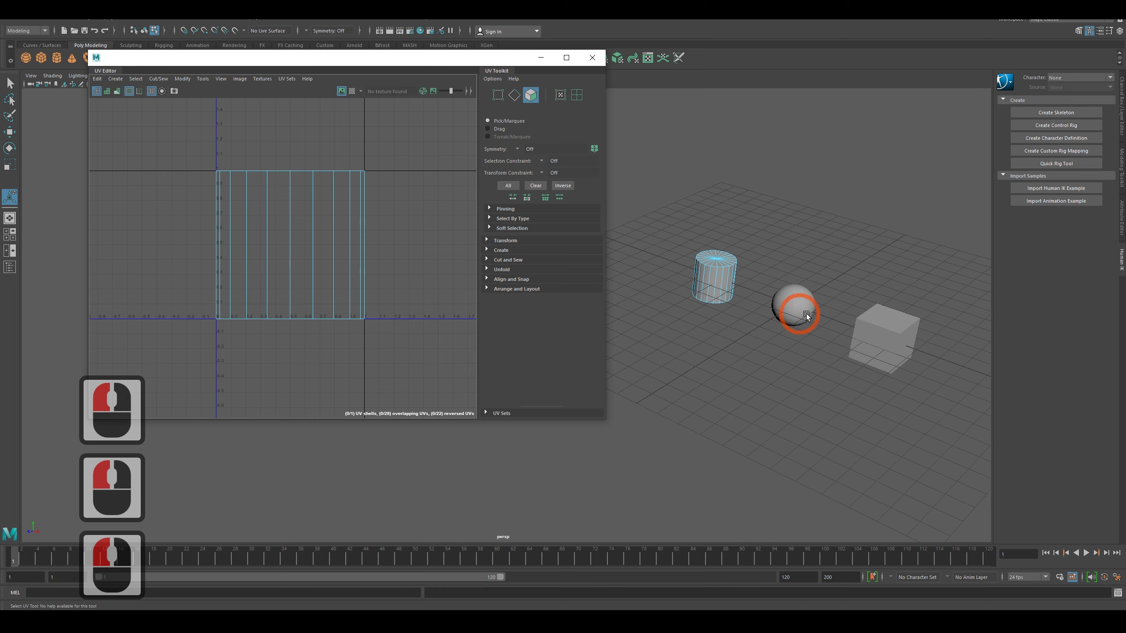
Step: Return to object mode, select the whole cylinder and apply a new planar UV projection to it
{"action": "right_click", "coordinate": [753, 354]}
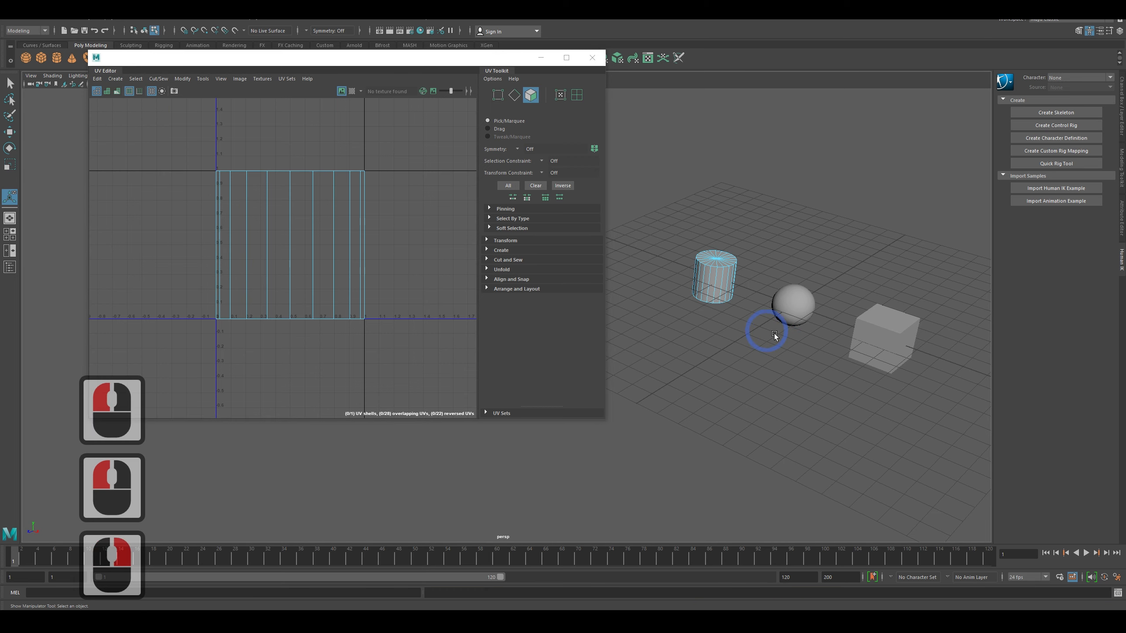
{"action": "right_click_drag", "start_coordinate": [756, 354], "coordinate": [815, 337]}
{"action": "left_click", "coordinate": [785, 313]}
{"action": "left_click", "coordinate": [719, 284]}
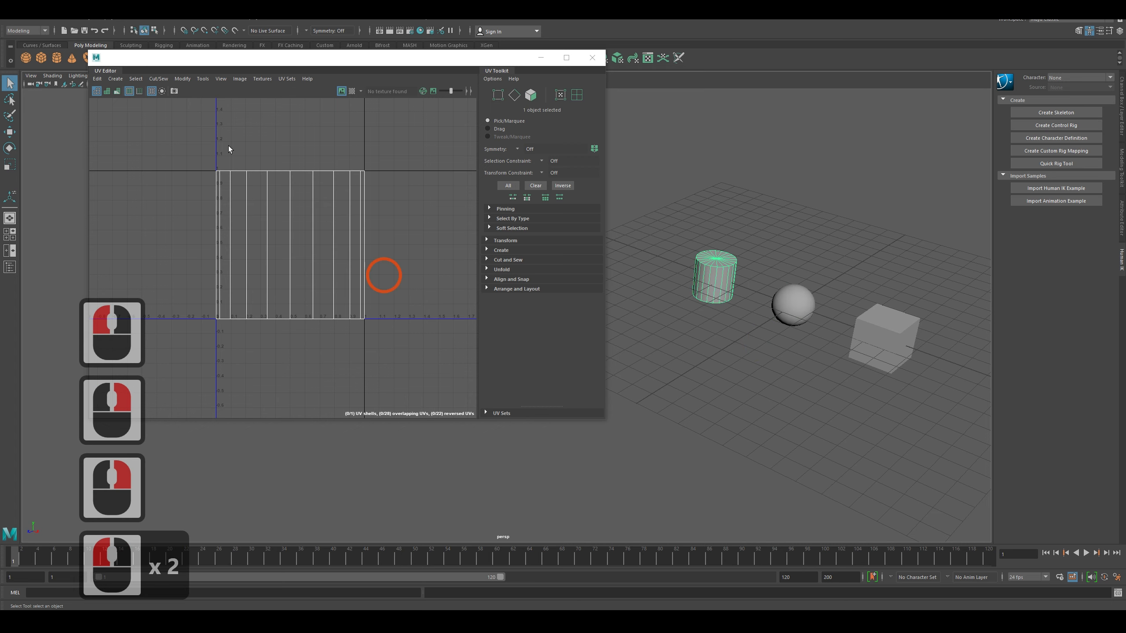
{"action": "left_click", "coordinate": [141, 75]}
{"action": "left_click", "coordinate": [116, 78]}
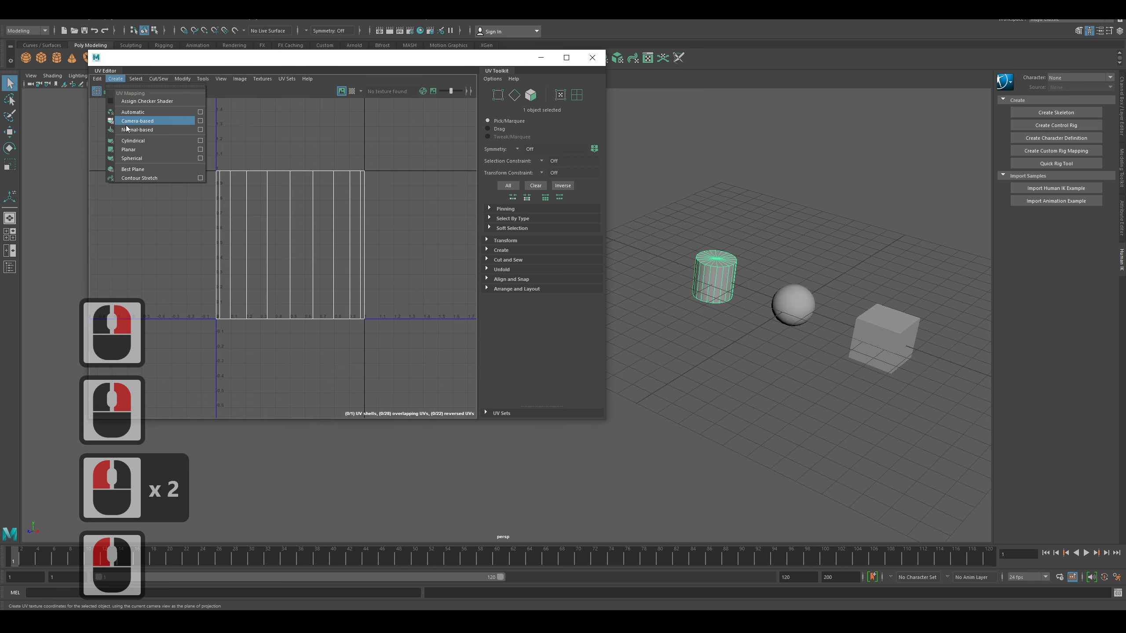
{"action": "left_click", "coordinate": [134, 143]}
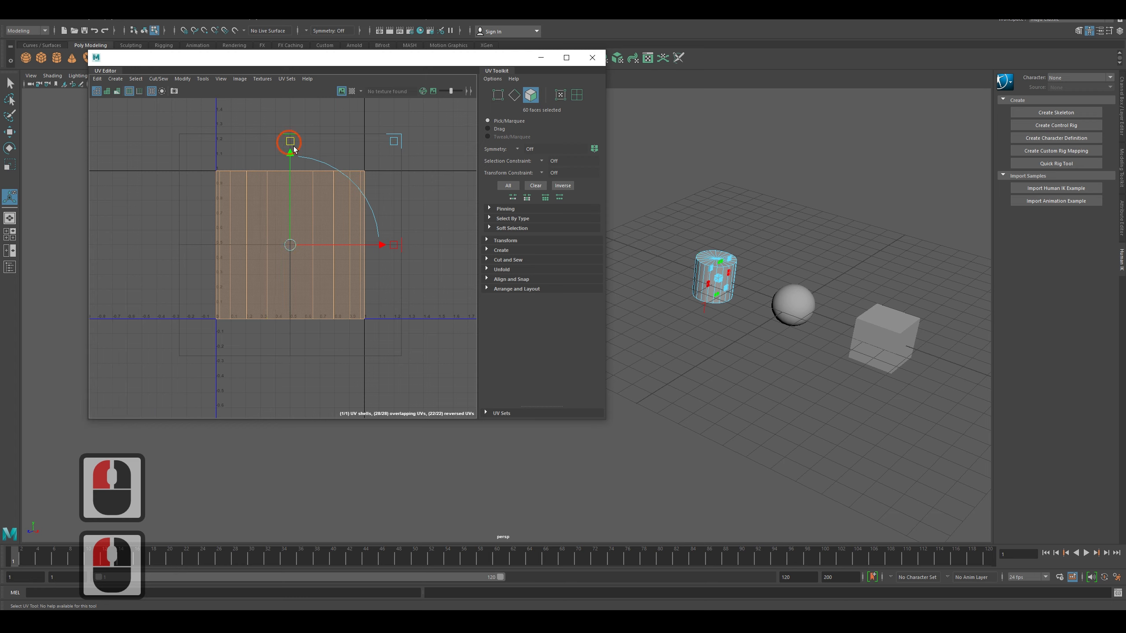
Step: Stretch the planar projection's V scale to about 1.055, and enlarge its width and height to about 3
{"action": "mouse_move", "coordinate": [294, 150]}
{"action": "left_mouse_down"}
{"action": "mouse_move", "coordinate": [294, 129]}
{"action": "mouse_move", "coordinate": [294, 153]}
{"action": "mouse_move", "coordinate": [294, 131]}
{"action": "mouse_move", "coordinate": [293, 144]}
{"action": "left_mouse_up"}
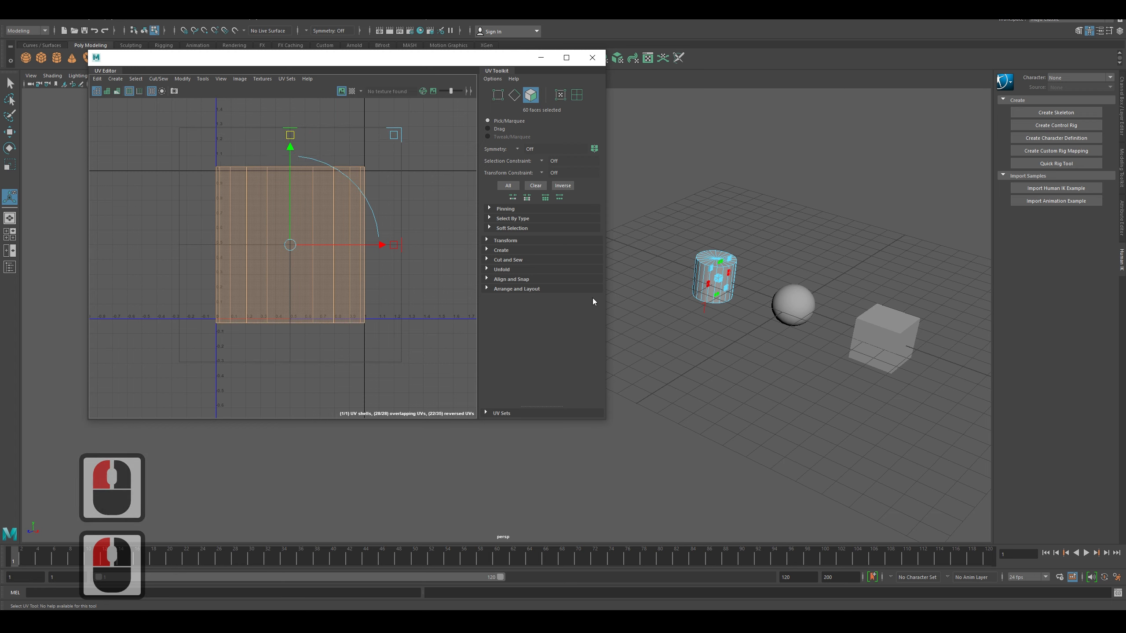
{"action": "left_click_drag", "start_coordinate": [737, 332], "coordinate": [741, 377], "text": "alt"}
{"action": "scroll", "coordinate": [754, 377], "scroll_direction": "up", "scroll_amount": 3}
{"action": "left_click_drag", "start_coordinate": [820, 317], "coordinate": [822, 312]}
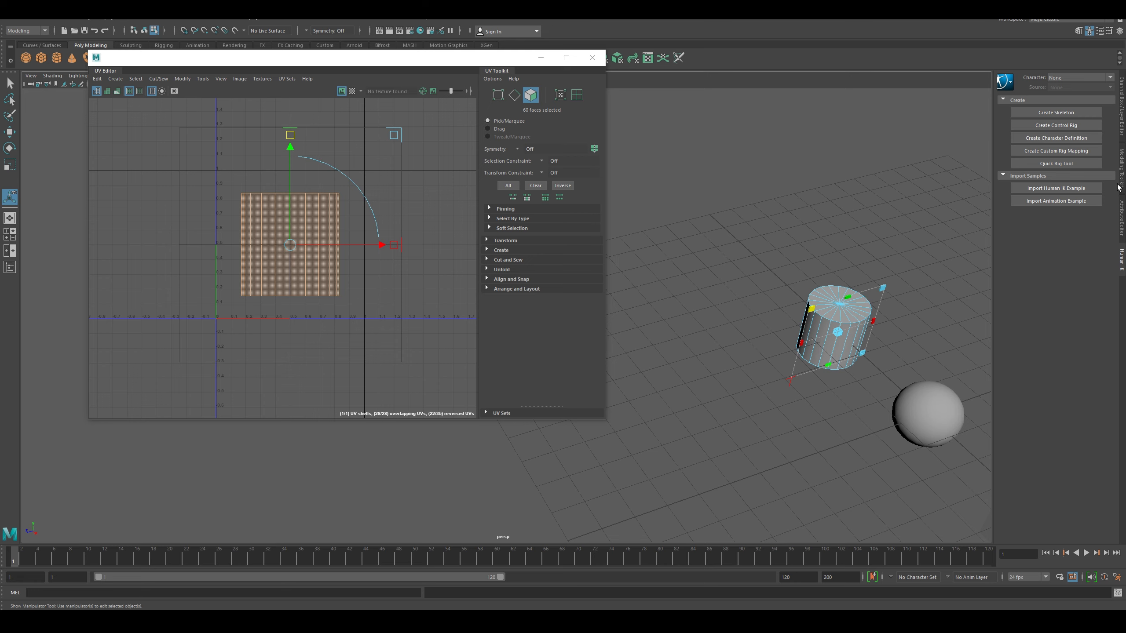
Step: Examine the attributes of both planar projections and the cylinder's construction history, ending on the newest projection
{"action": "left_click", "coordinate": [1120, 215]}
{"action": "left_click", "coordinate": [1121, 167]}
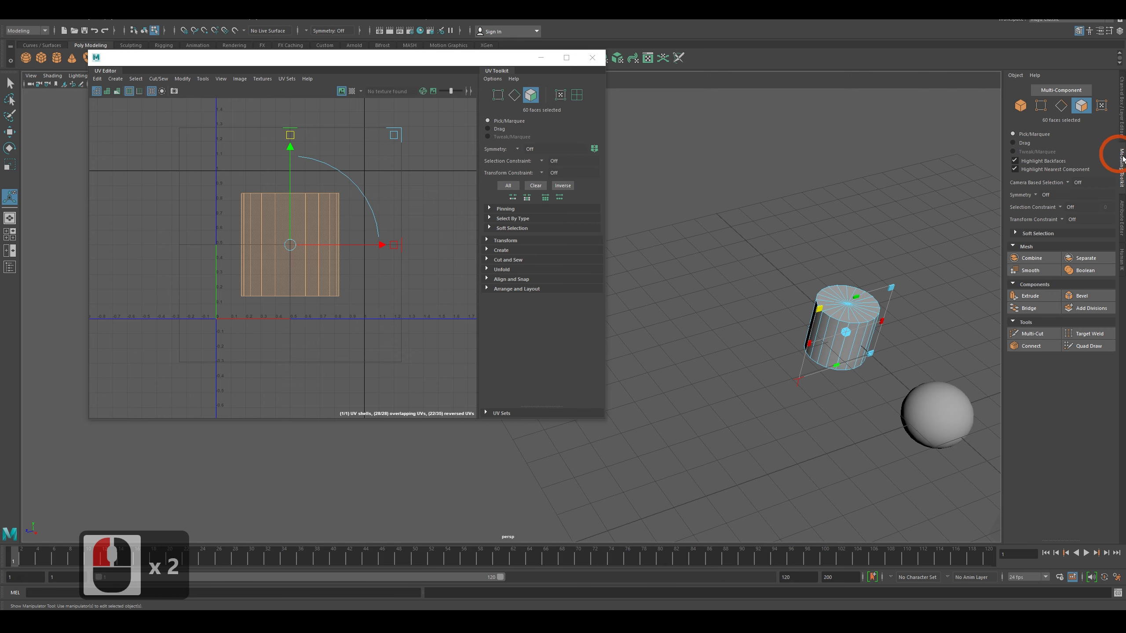
{"action": "left_click", "coordinate": [1122, 122]}
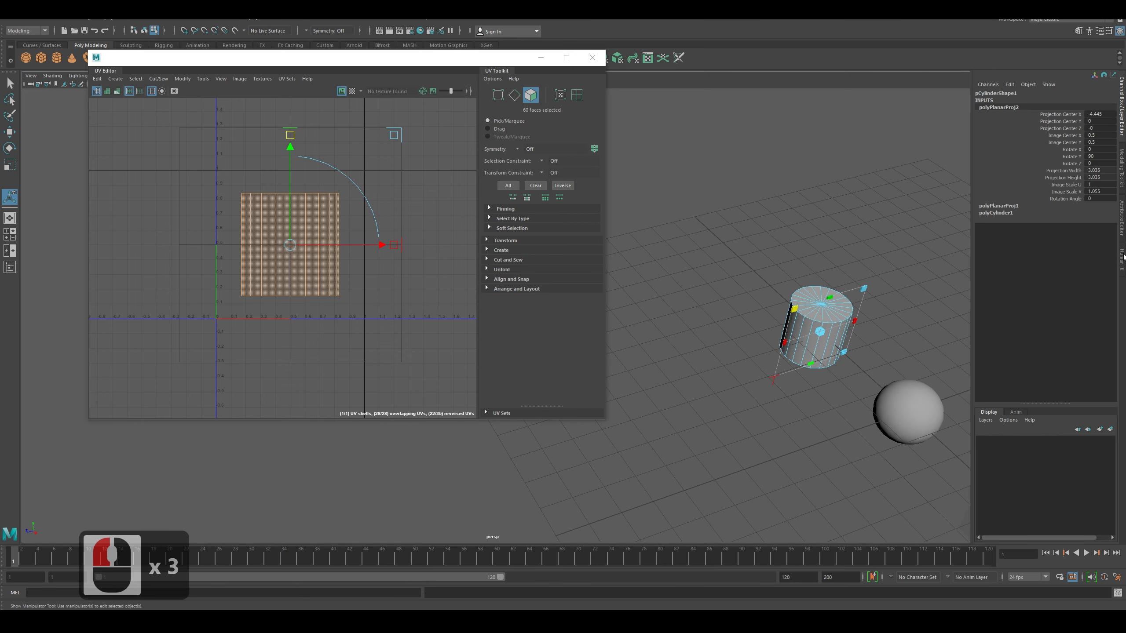
{"action": "left_click", "coordinate": [1121, 225]}
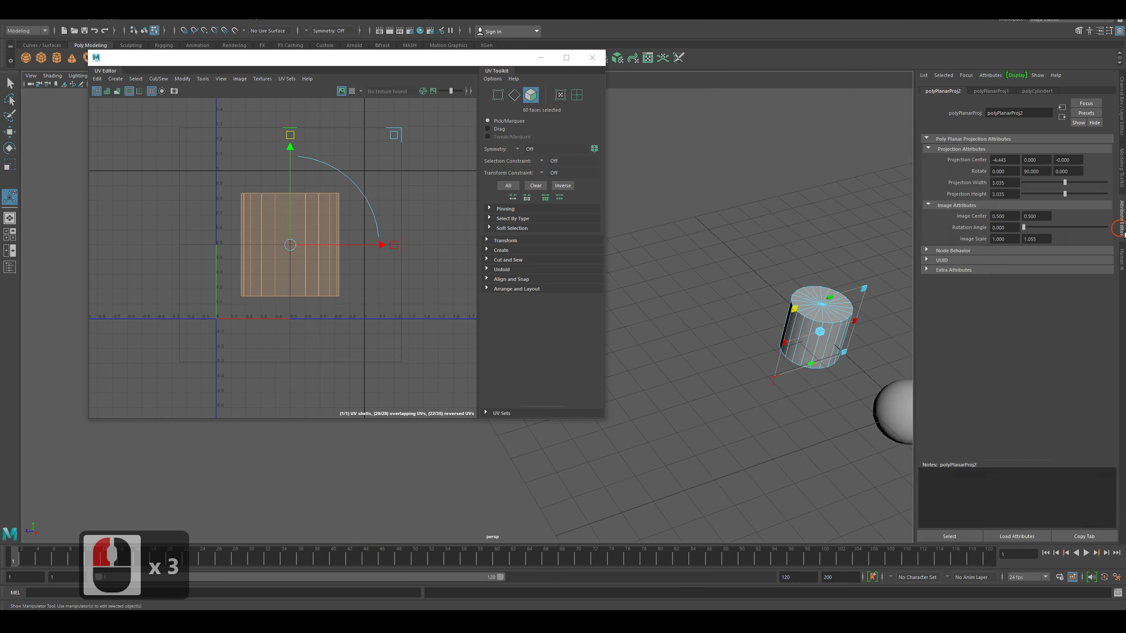
{"action": "left_click", "coordinate": [991, 91]}
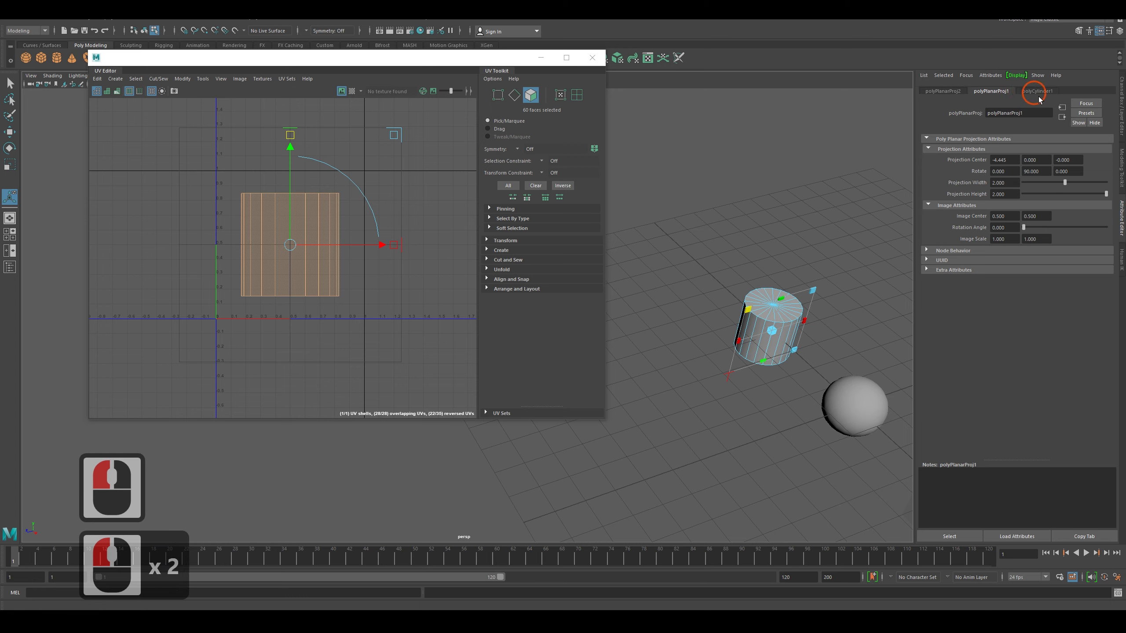
{"action": "left_click", "coordinate": [1031, 93]}
{"action": "left_click", "coordinate": [934, 93]}
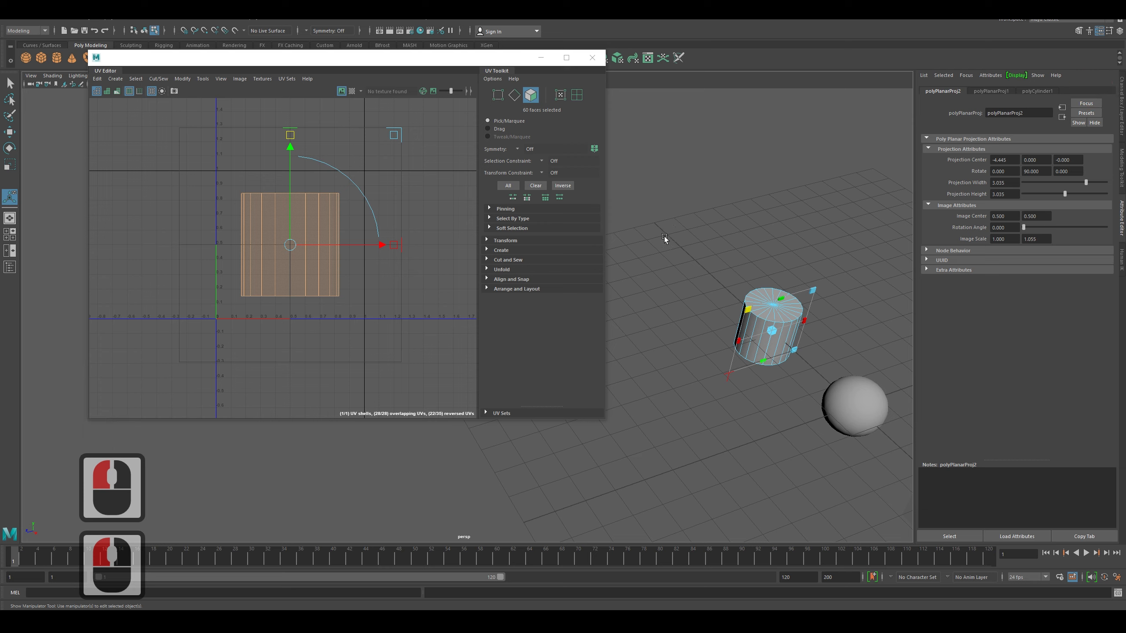
Step: Return to object mode and assign a new Blinn material to the cylinder
{"action": "right_click_drag", "start_coordinate": [701, 264], "coordinate": [727, 255]}
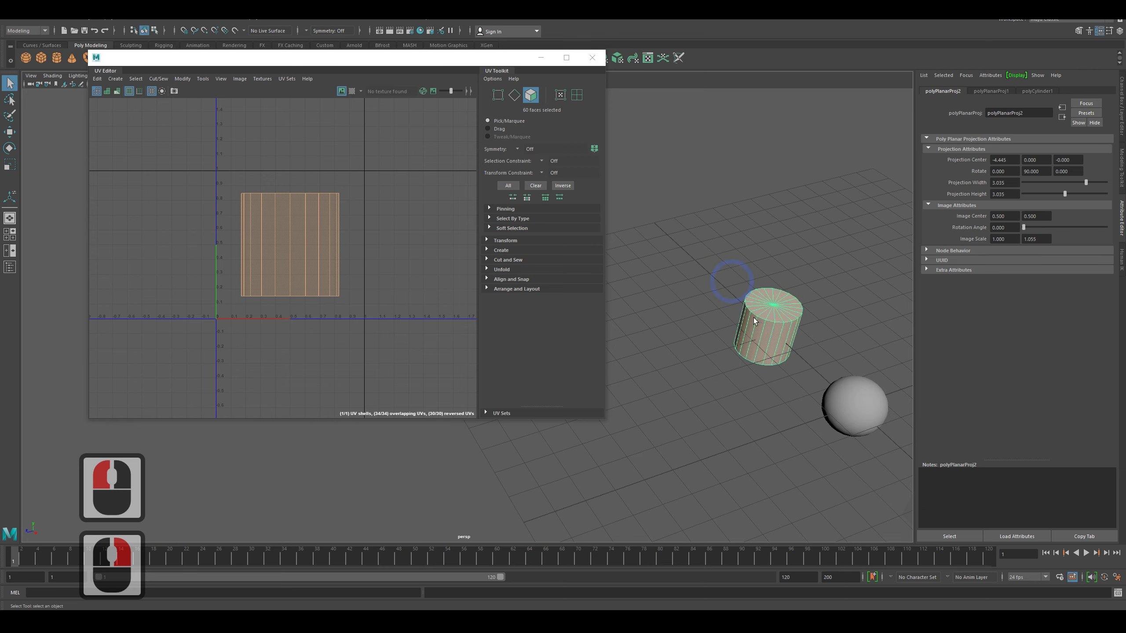
{"action": "right_click", "coordinate": [757, 326]}
{"action": "right_click_drag", "start_coordinate": [758, 327], "coordinate": [775, 555]}
{"action": "left_click", "coordinate": [443, 268]}
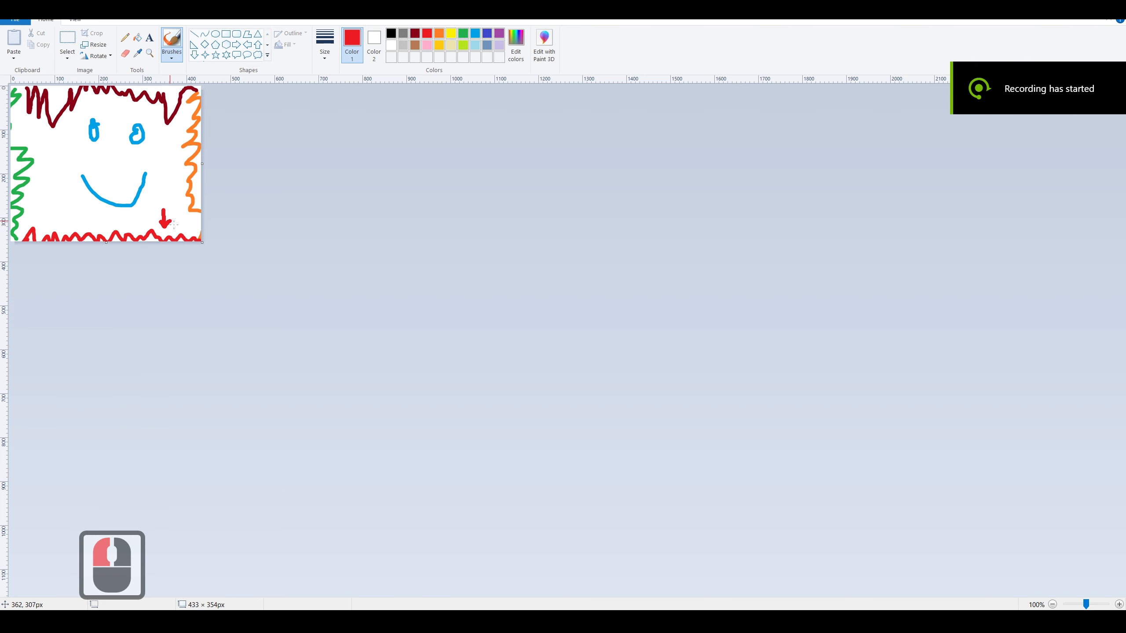
Step: In Paint, draw a dark red arrow pointing up to the hair, and a short orange stroke at the picture's right border
{"action": "left_click", "coordinate": [415, 33]}
{"action": "mouse_move", "coordinate": [112, 118]}
{"action": "left_mouse_down"}
{"action": "mouse_move", "coordinate": [107, 106]}
{"action": "mouse_move", "coordinate": [119, 104]}
{"action": "left_mouse_up"}
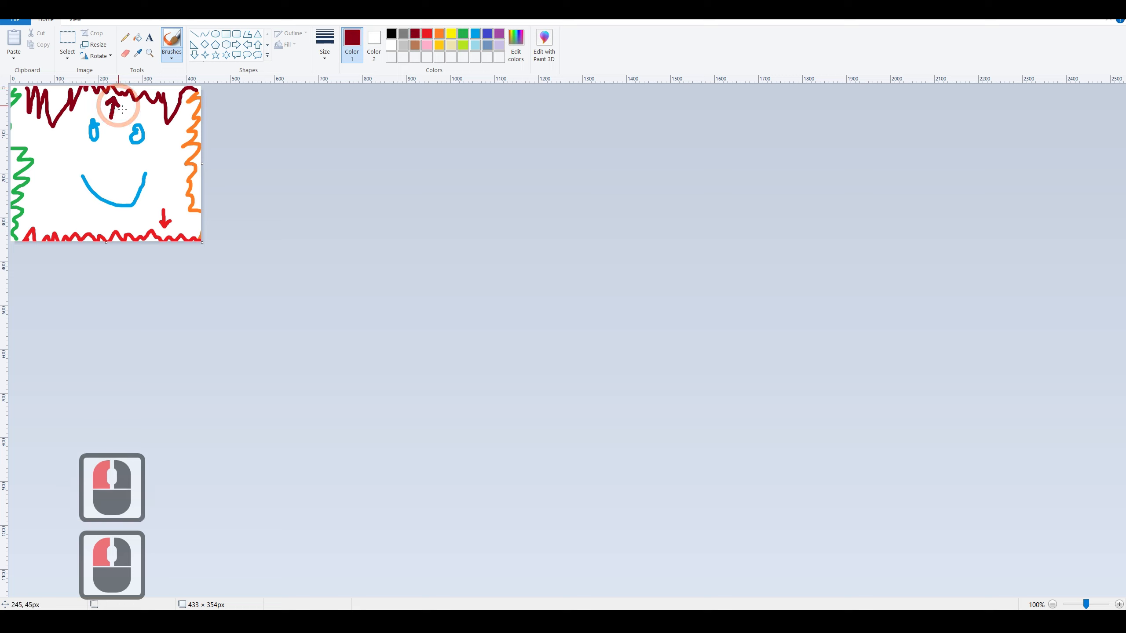
{"action": "left_click", "coordinate": [439, 34]}
{"action": "left_click_drag", "start_coordinate": [201, 158], "coordinate": [188, 161]}
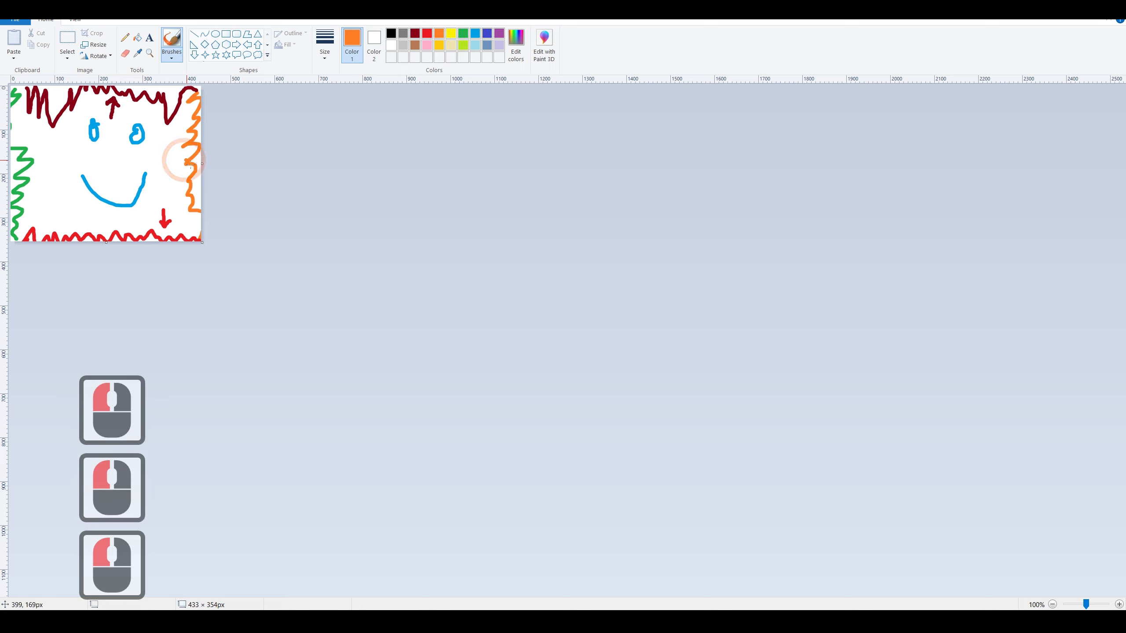
Step: Add orange dots in both eyes and an orange ear on each side of the face, and save the picture as uv.jpg
{"action": "left_click", "coordinate": [95, 133]}
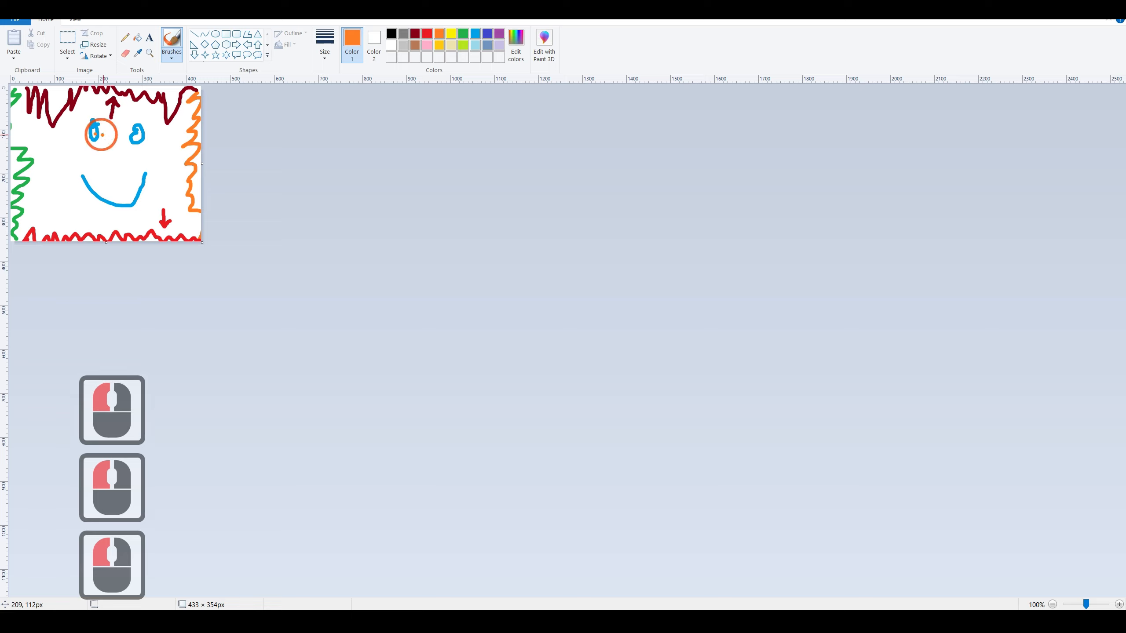
{"action": "left_click", "coordinate": [136, 139]}
{"action": "double_click", "coordinate": [112, 206]}
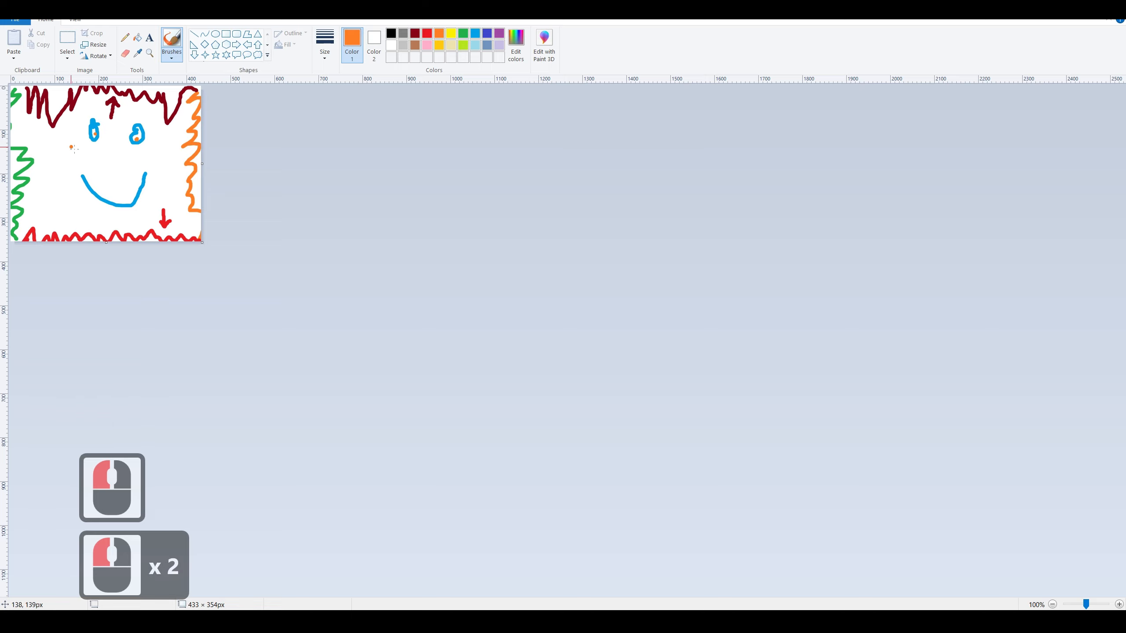
{"action": "left_click_drag", "start_coordinate": [70, 141], "coordinate": [68, 151]}
{"action": "left_click_drag", "start_coordinate": [165, 139], "coordinate": [164, 151]}
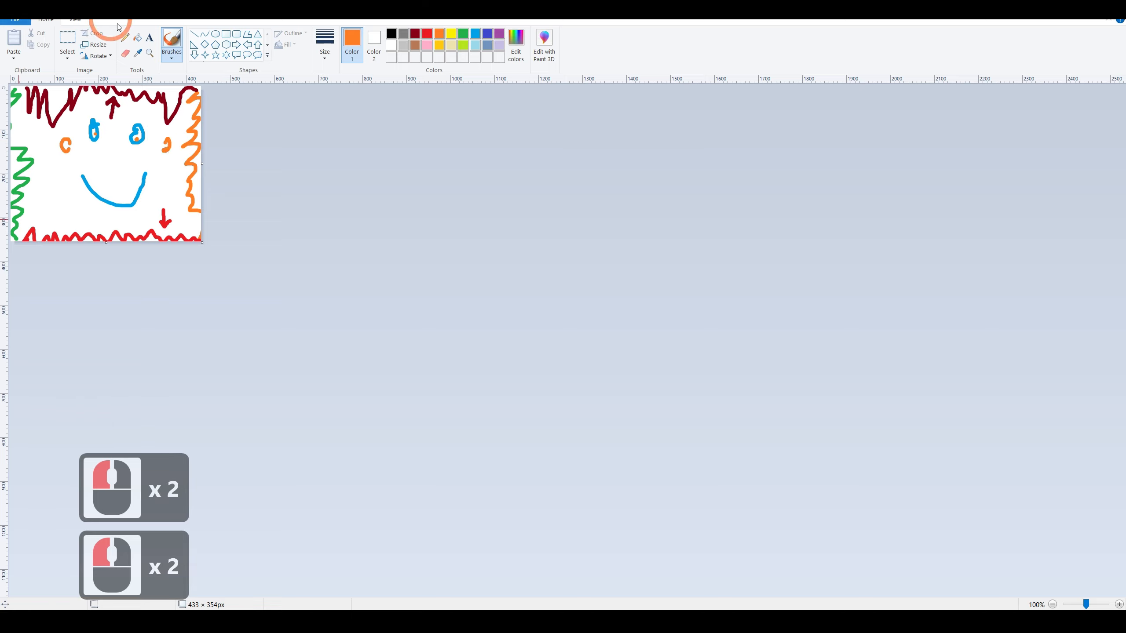
{"action": "left_click", "coordinate": [6, 21]}
{"action": "left_click", "coordinate": [55, 110]}
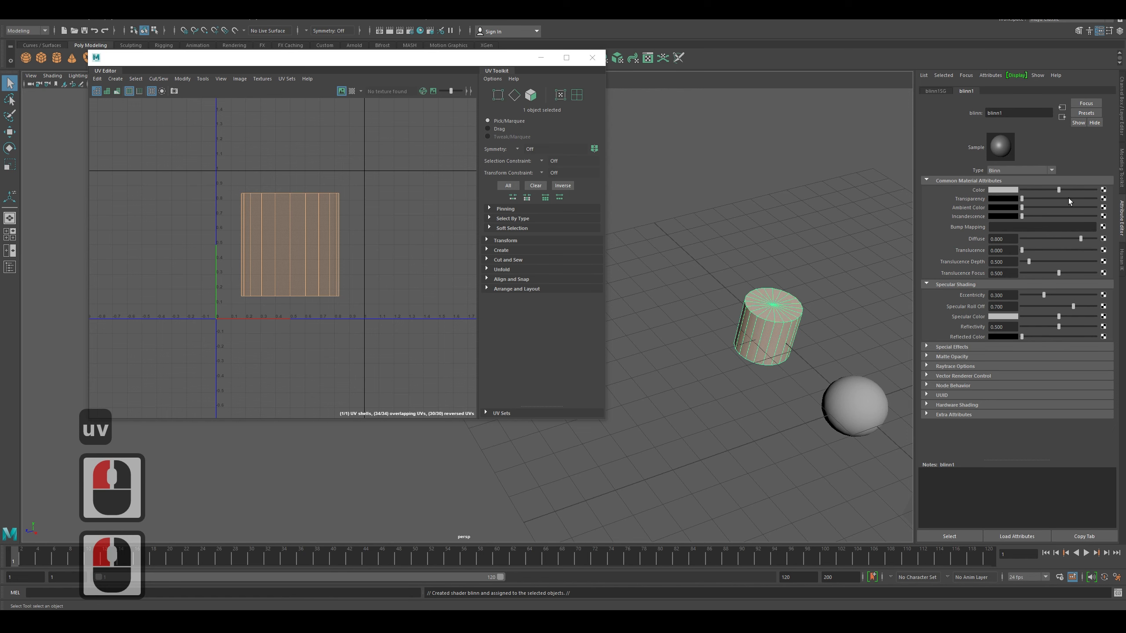
Step: In Maya, map a File texture to the Blinn material's color and load uv.jpg from its folder under the Desktop
{"action": "left_click", "coordinate": [1104, 190]}
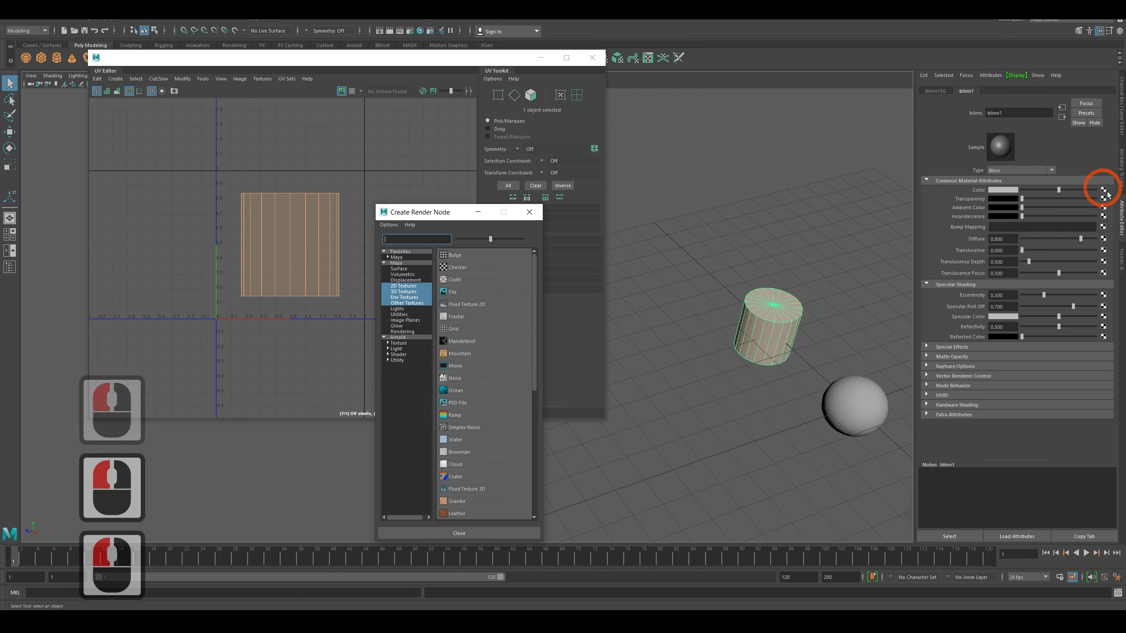
{"action": "left_click", "coordinate": [473, 294]}
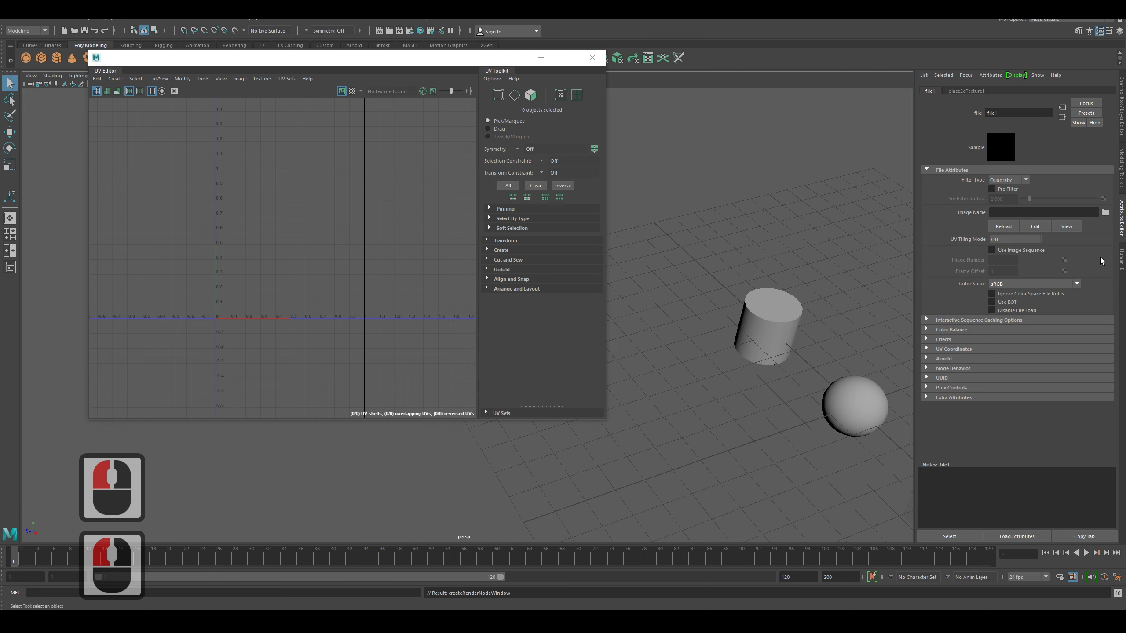
{"action": "left_click", "coordinate": [1105, 212]}
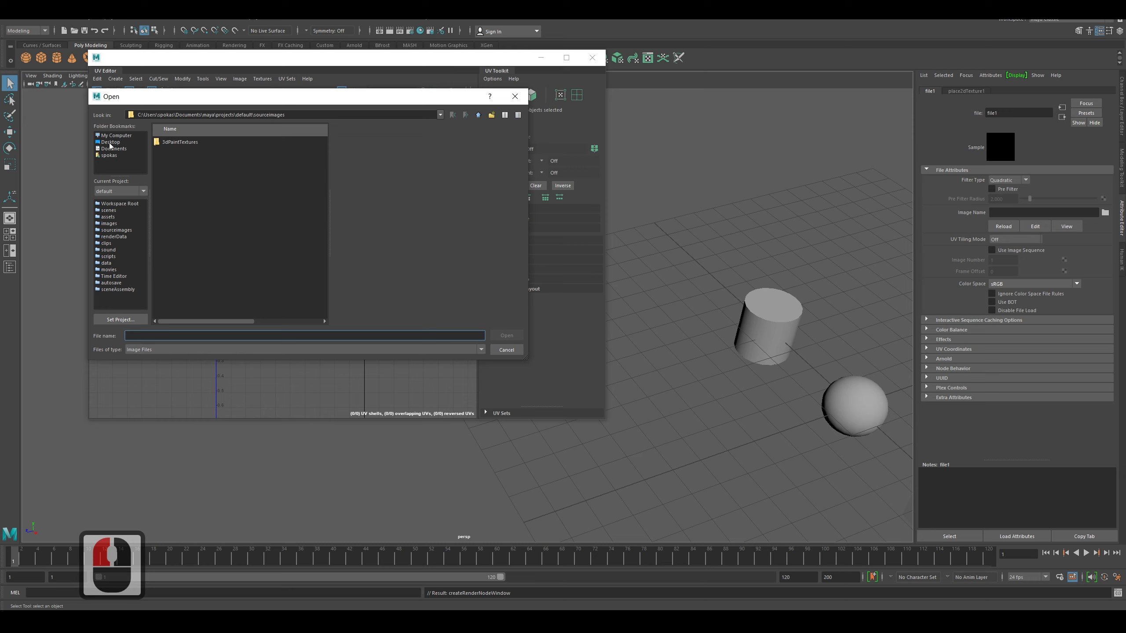
{"action": "left_click", "coordinate": [111, 142]}
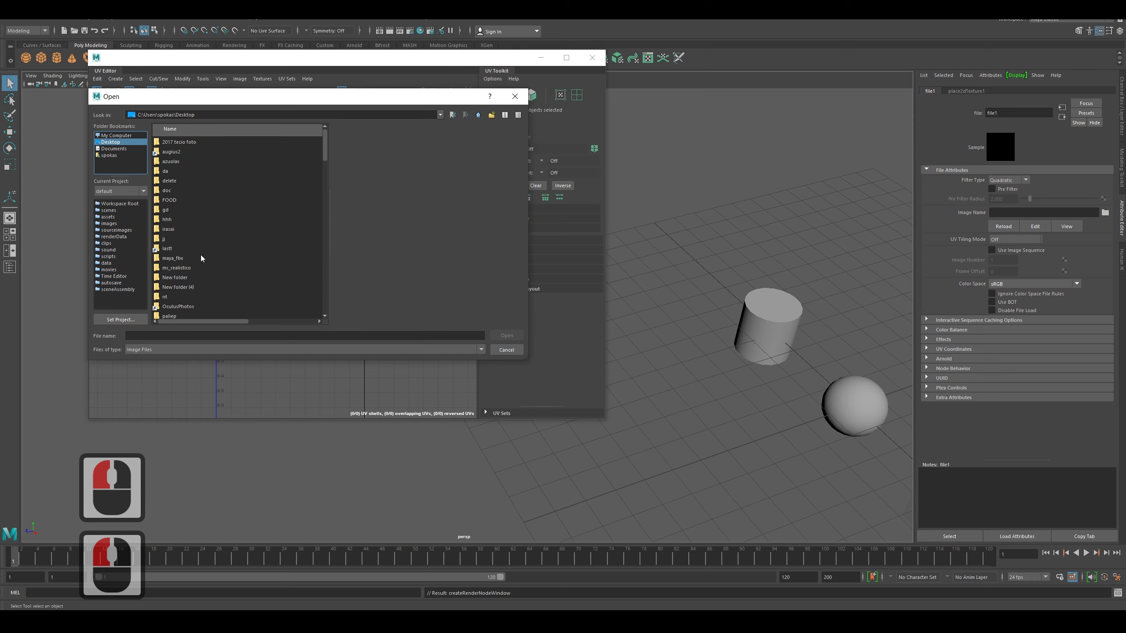
{"action": "scroll", "coordinate": [200, 260], "scroll_direction": "down", "scroll_amount": 3}
{"action": "double_click", "coordinate": [172, 297]}
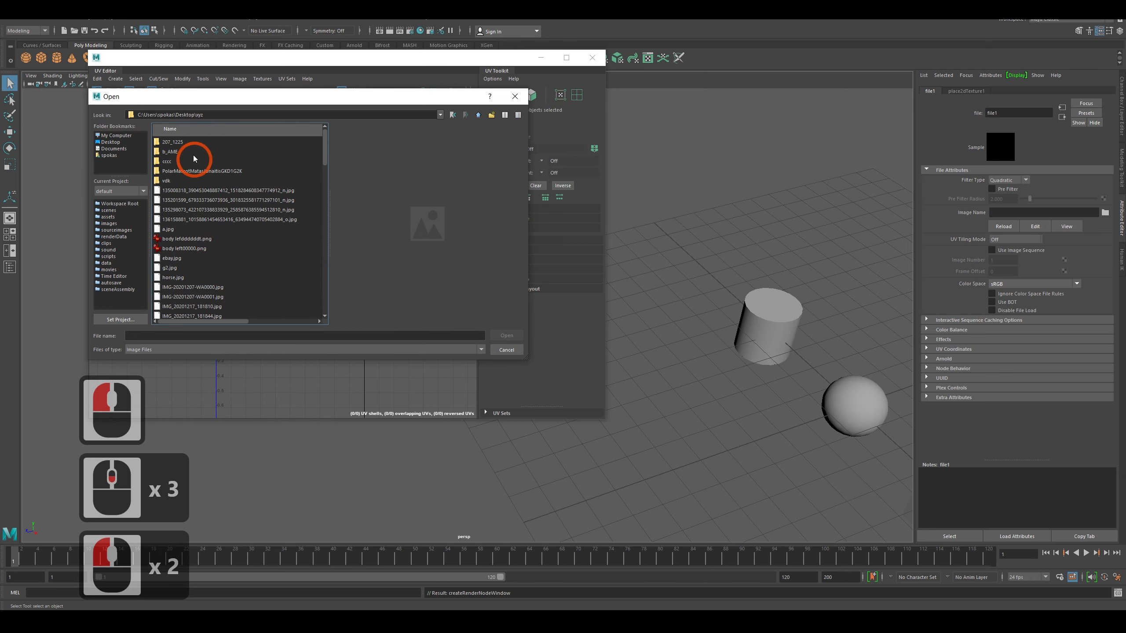
{"action": "double_click", "coordinate": [169, 162]}
{"action": "left_click", "coordinate": [169, 229]}
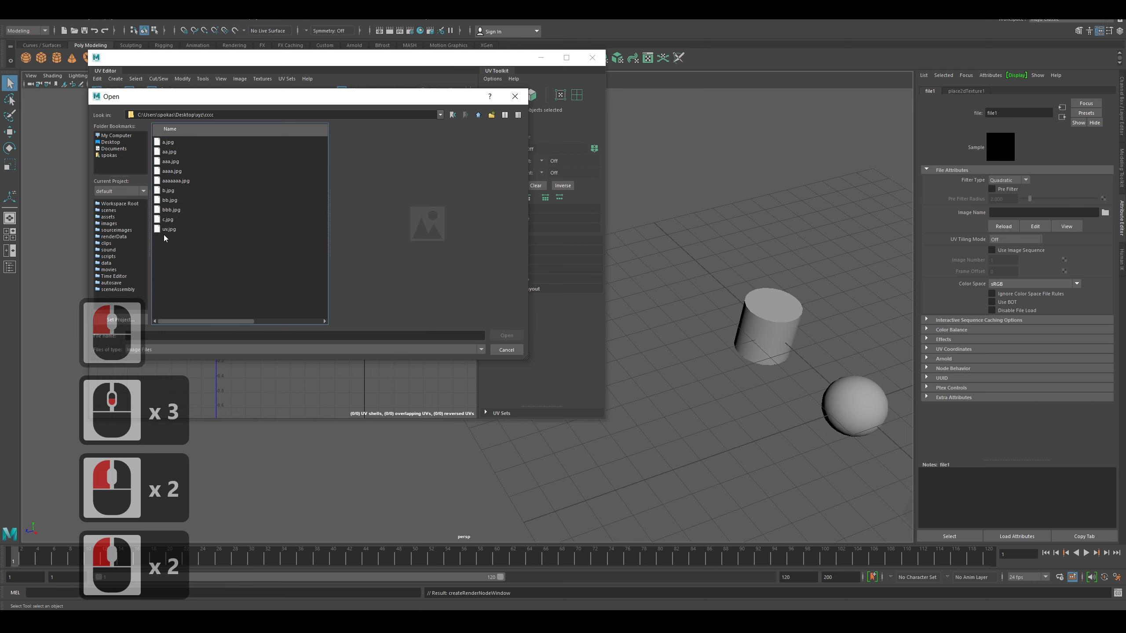
{"action": "left_click", "coordinate": [504, 335]}
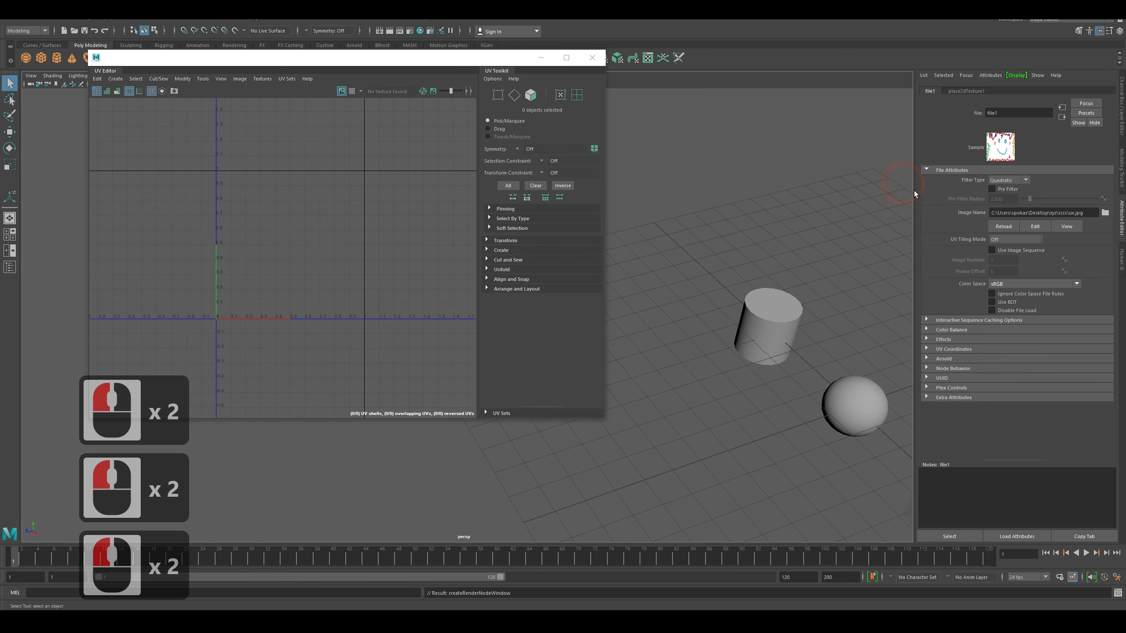
Step: Move the UV Editor clear of the viewport's display controls, turn on textured display, and return the cylinder to object mode
{"action": "left_click_drag", "start_coordinate": [503, 57], "coordinate": [498, 135]}
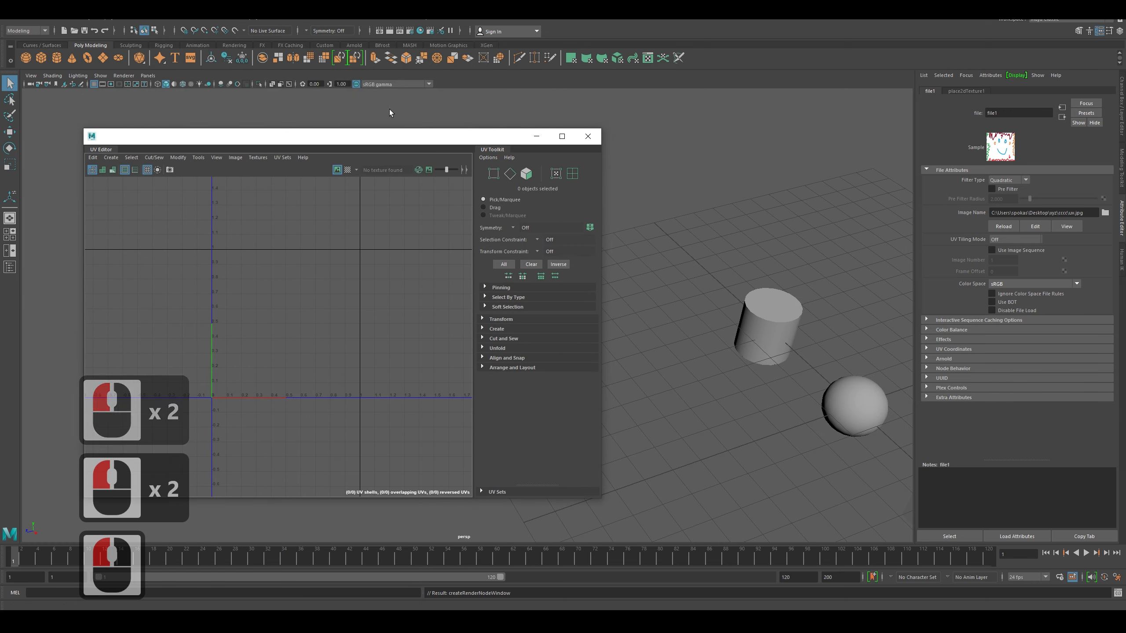
{"action": "left_click", "coordinate": [191, 84]}
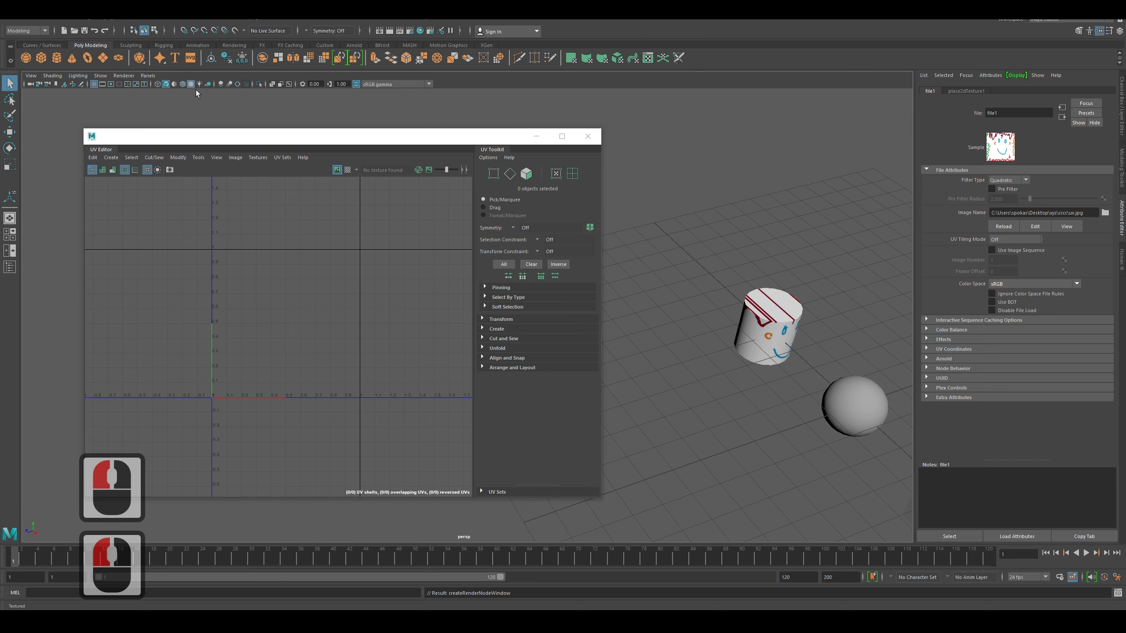
{"action": "left_click", "coordinate": [737, 341]}
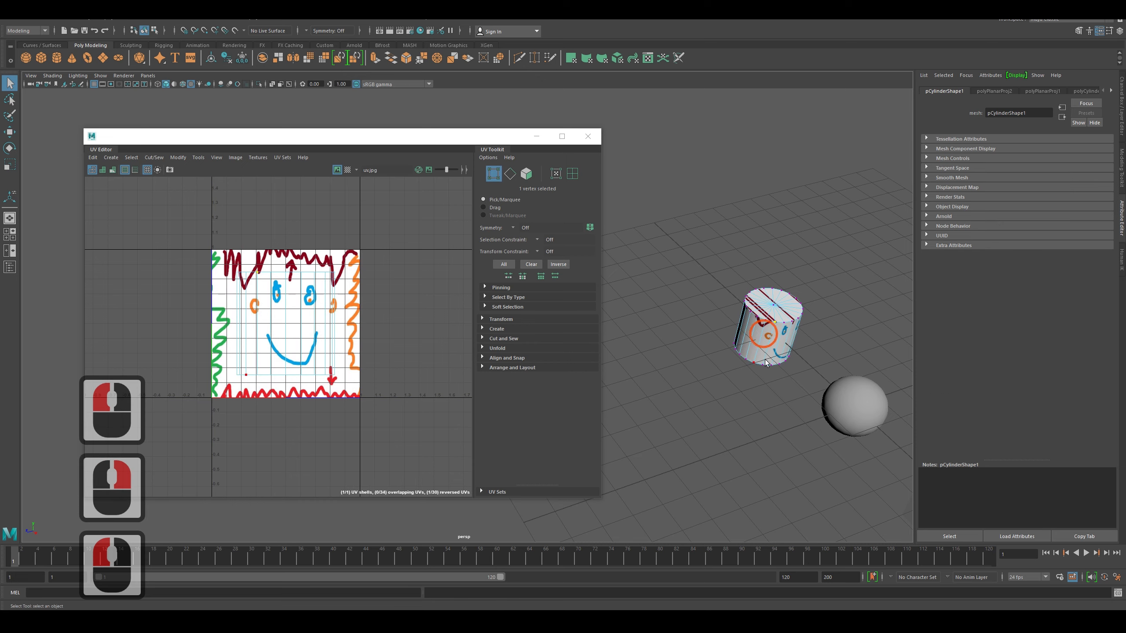
{"action": "right_click_drag", "start_coordinate": [673, 329], "coordinate": [718, 314]}
{"action": "left_click", "coordinate": [774, 367]}
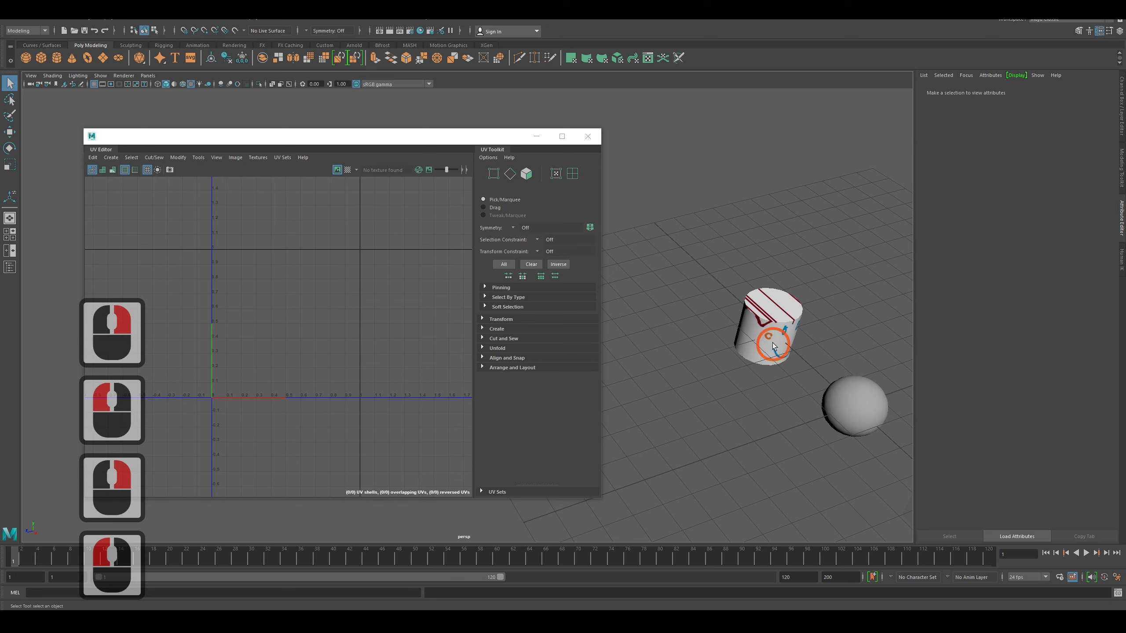
Step: Select the cylinder and move the UV Editor aside to inspect the textured cylinder alongside its UV layout
{"action": "middle_click", "coordinate": [768, 344]}
{"action": "scroll", "coordinate": [768, 344], "scroll_direction": "up", "scroll_amount": 3}
{"action": "middle_click_drag", "start_coordinate": [794, 329], "coordinate": [673, 303], "text": "alt"}
{"action": "scroll", "coordinate": [728, 334], "scroll_direction": "up", "scroll_amount": 2}
{"action": "left_click", "coordinate": [754, 330]}
{"action": "middle_click_drag", "start_coordinate": [820, 348], "coordinate": [783, 345], "text": "alt"}
{"action": "left_click_drag", "start_coordinate": [783, 345], "coordinate": [815, 338], "text": "alt"}
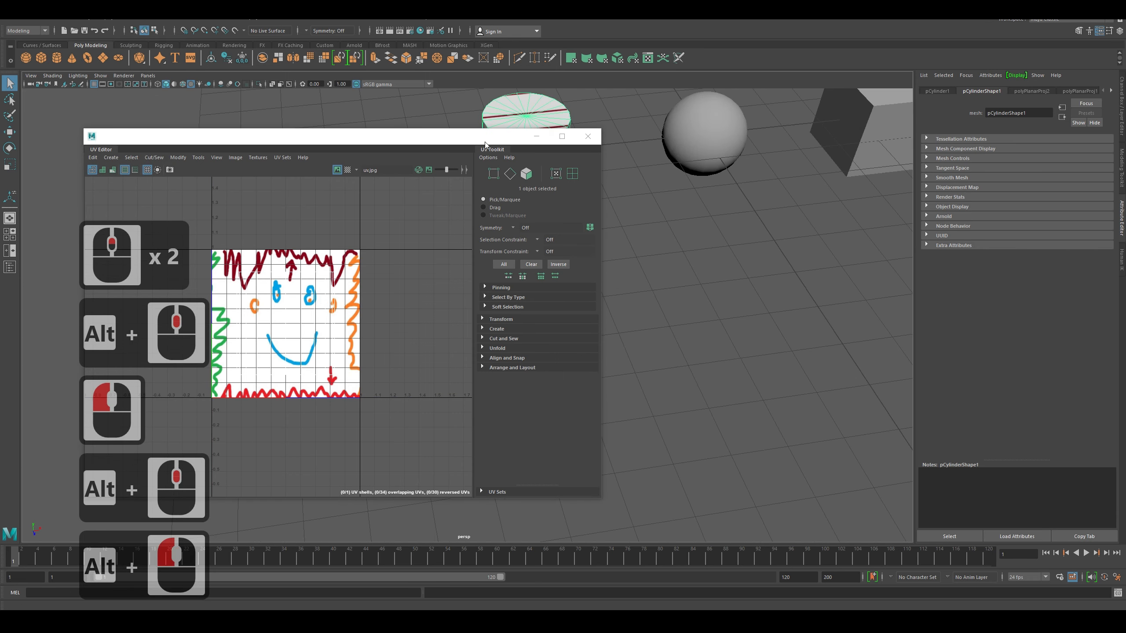
{"action": "left_click_drag", "start_coordinate": [486, 144], "coordinate": [318, 127]}
{"action": "left_click_drag", "start_coordinate": [497, 208], "coordinate": [623, 415], "text": "alt"}
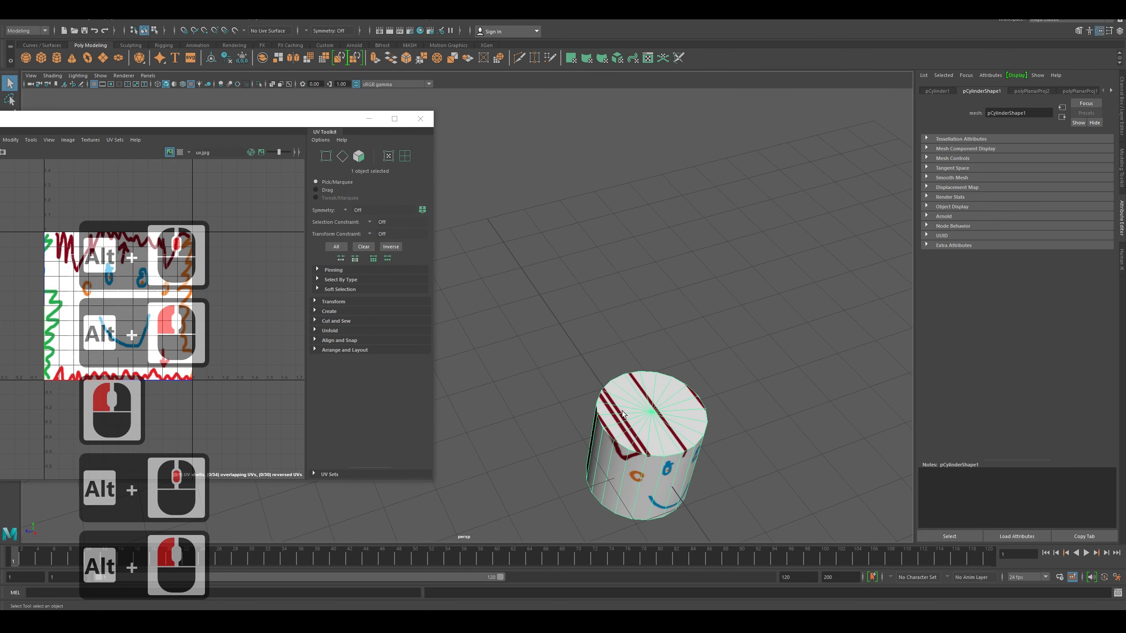
Step: Reposition the UV Editor beside the cylinder and apply a Planar UV projection to it
{"action": "middle_click_drag", "start_coordinate": [682, 450], "coordinate": [728, 271], "text": "alt"}
{"action": "left_click_drag", "start_coordinate": [230, 124], "coordinate": [342, 90]}
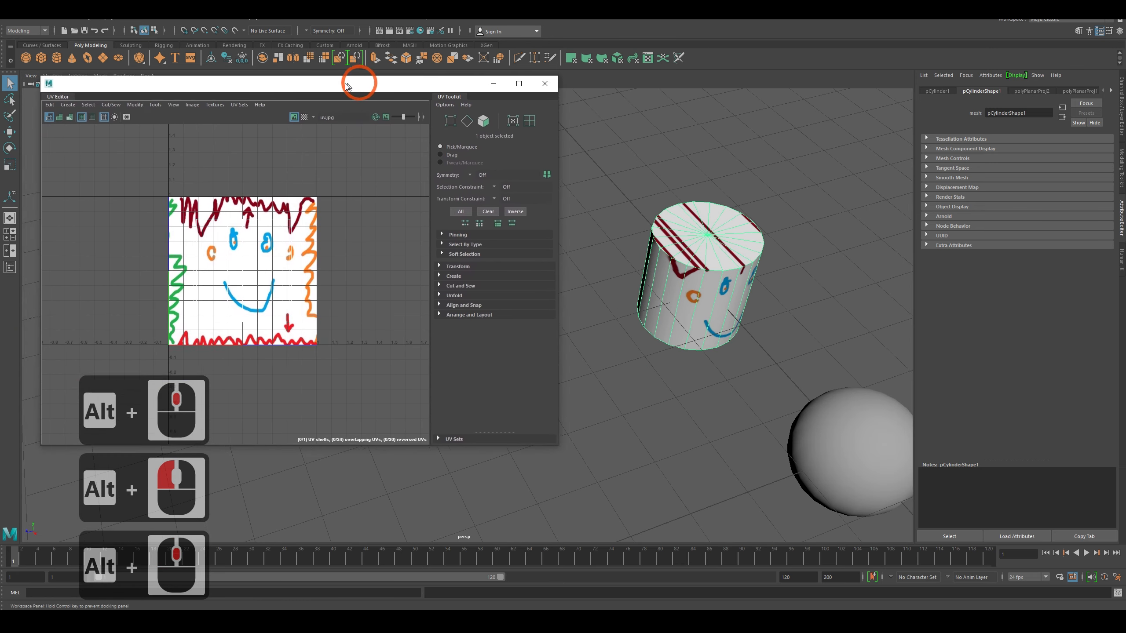
{"action": "left_click", "coordinate": [634, 372]}
{"action": "left_click", "coordinate": [674, 315]}
{"action": "left_click", "coordinate": [81, 108]}
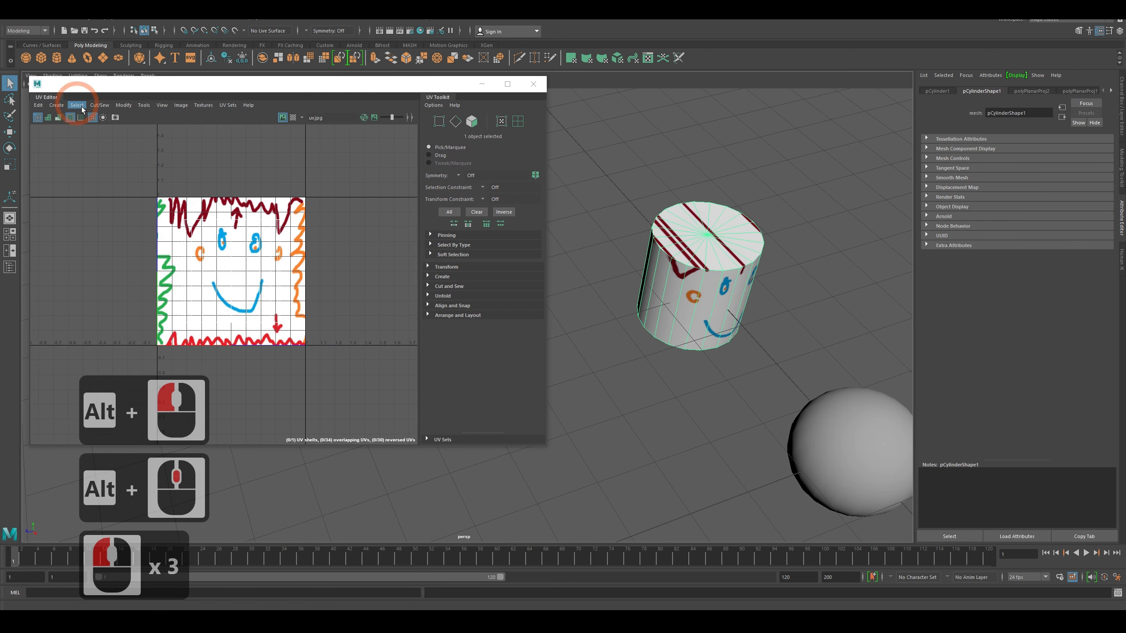
{"action": "left_click", "coordinate": [58, 106]}
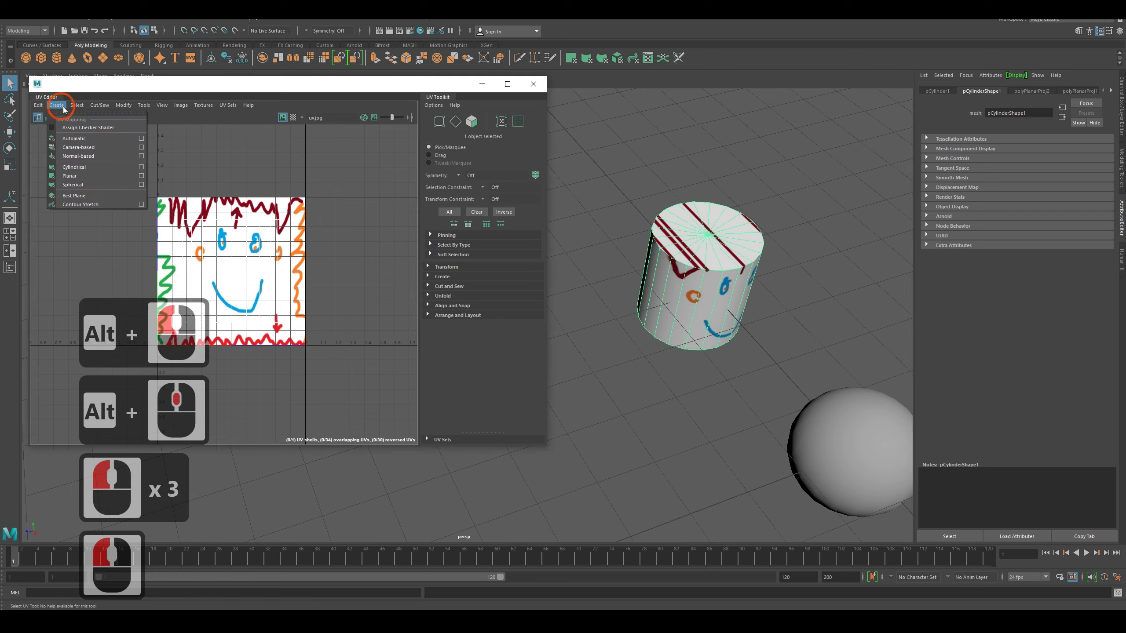
{"action": "left_click", "coordinate": [84, 177]}
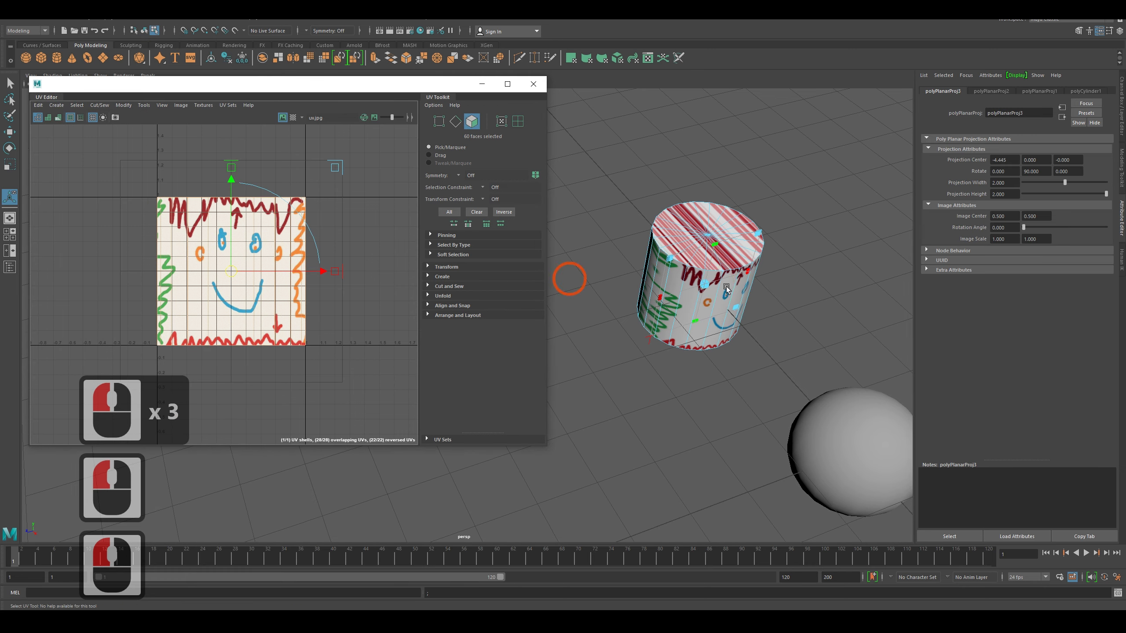
Step: Scale the cylinder's planar UVs to 0.909 by 0.470 and enlarge the projection to 2.259 in width and height
{"action": "left_click", "coordinate": [337, 272]}
{"action": "mouse_move", "coordinate": [343, 281]}
{"action": "left_mouse_down"}
{"action": "mouse_move", "coordinate": [377, 276]}
{"action": "mouse_move", "coordinate": [324, 271]}
{"action": "left_mouse_up"}
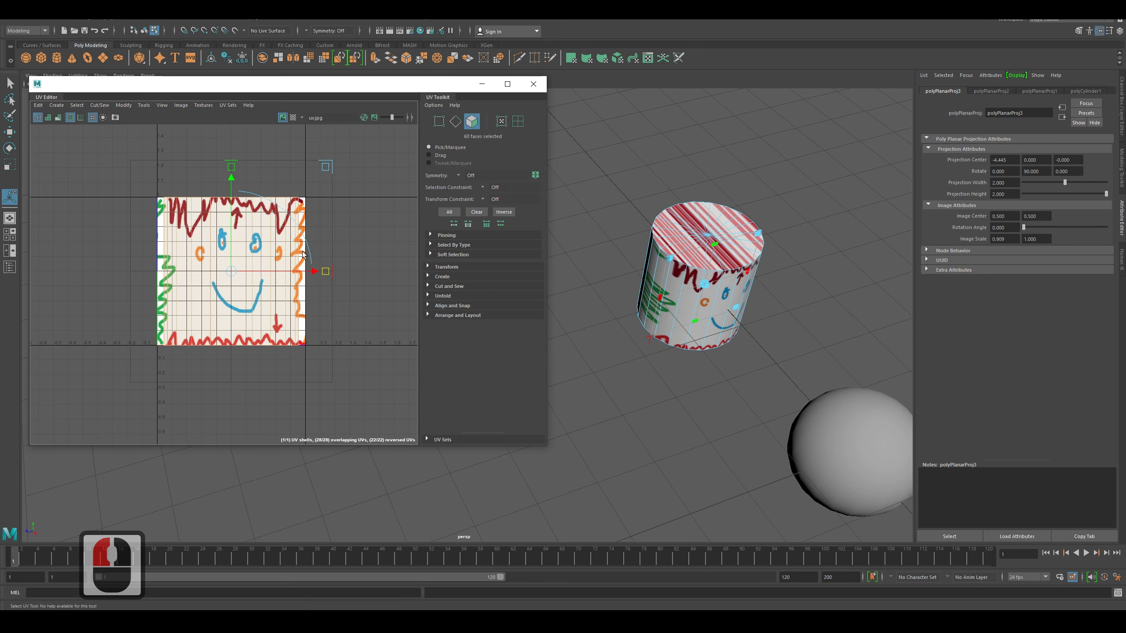
{"action": "left_click_drag", "start_coordinate": [236, 175], "coordinate": [239, 232]}
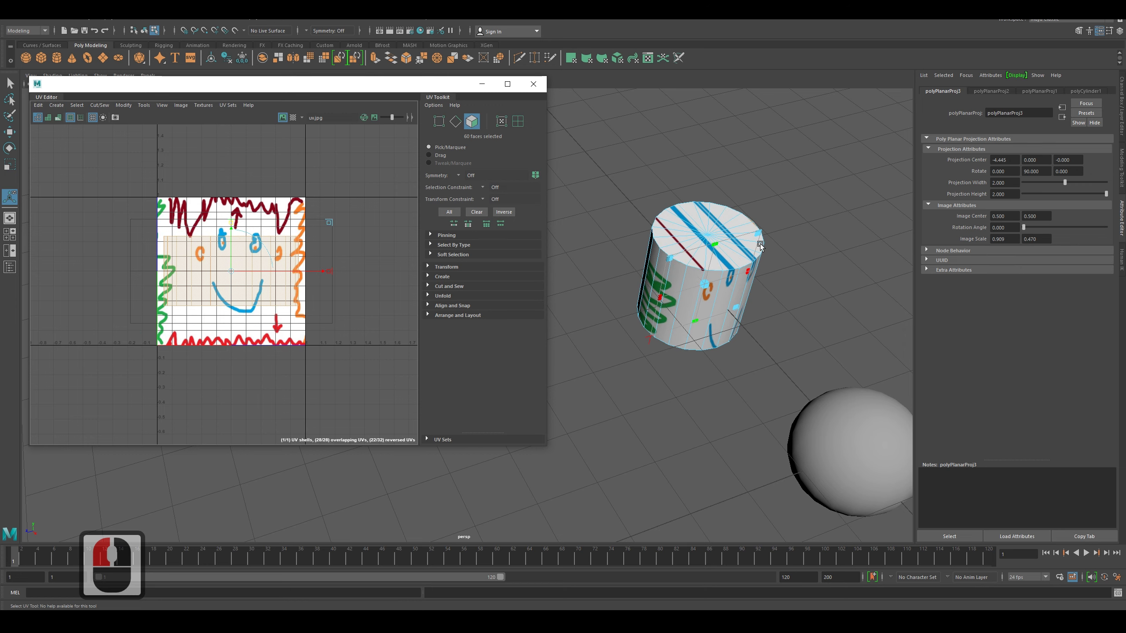
{"action": "mouse_move", "coordinate": [768, 236]}
{"action": "left_mouse_down"}
{"action": "mouse_move", "coordinate": [756, 246]}
{"action": "mouse_move", "coordinate": [772, 226]}
{"action": "left_mouse_up"}
{"action": "left_click", "coordinate": [643, 355]}
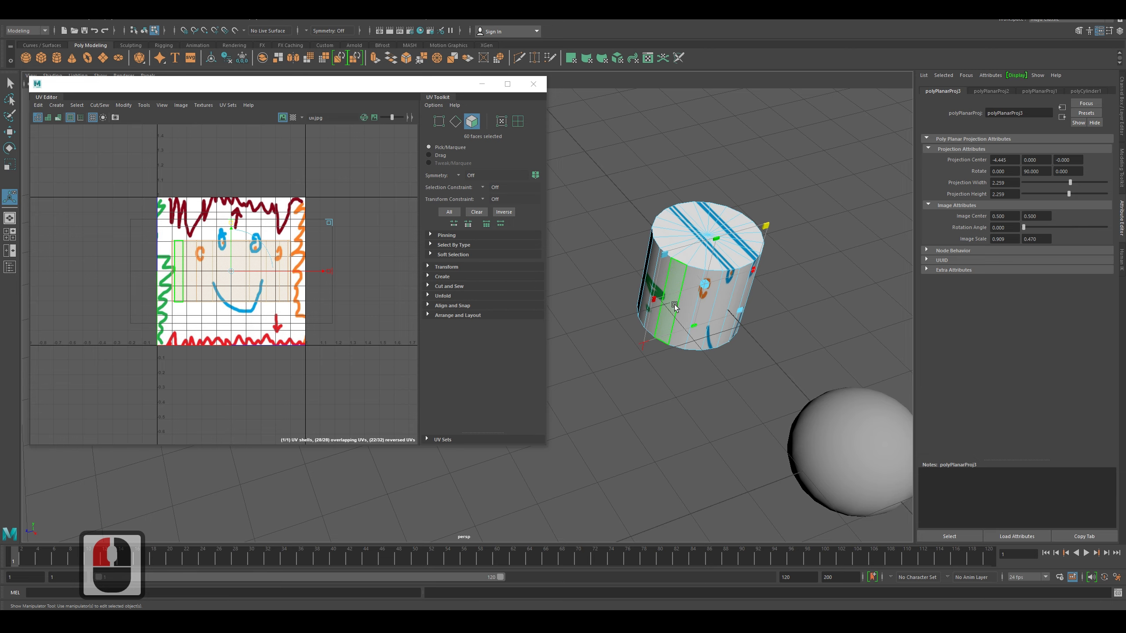
{"action": "left_click_drag", "start_coordinate": [661, 368], "coordinate": [676, 413], "text": "alt"}
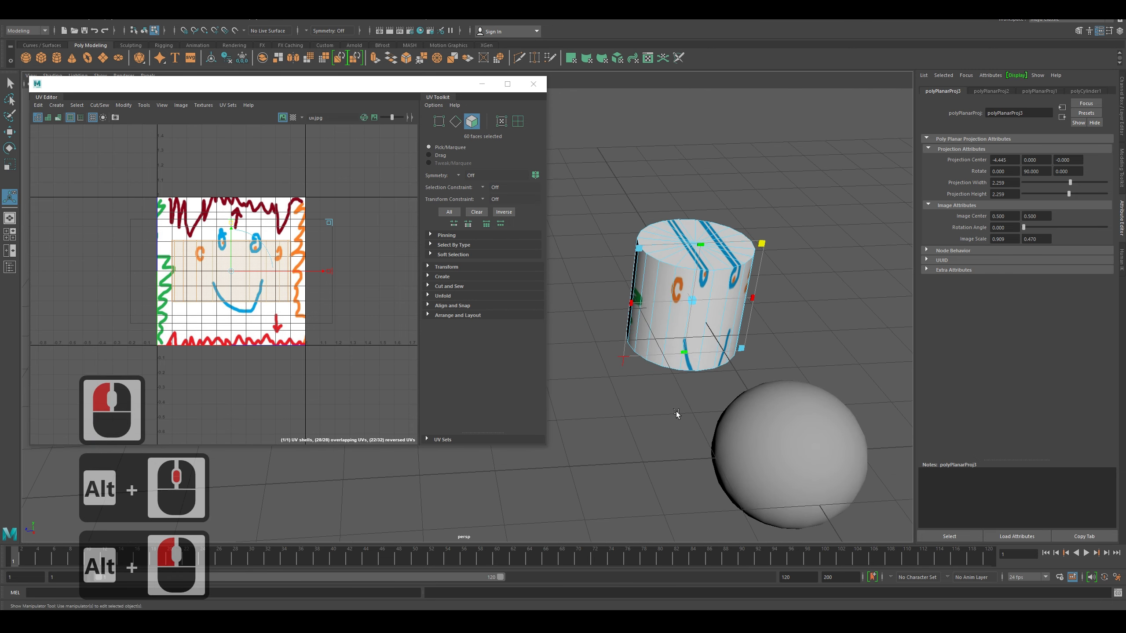
Step: Apply a Planar projection from the Y axis to the cylinder and enlarge it to 2.522 in width and height
{"action": "left_click", "coordinate": [56, 105]}
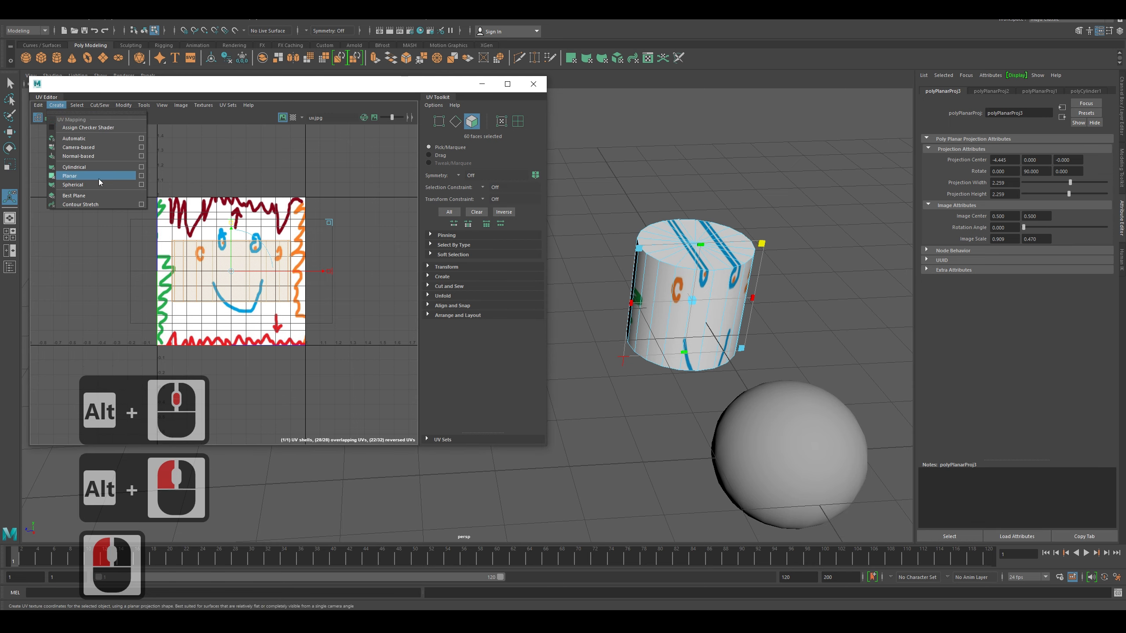
{"action": "left_click", "coordinate": [141, 175]}
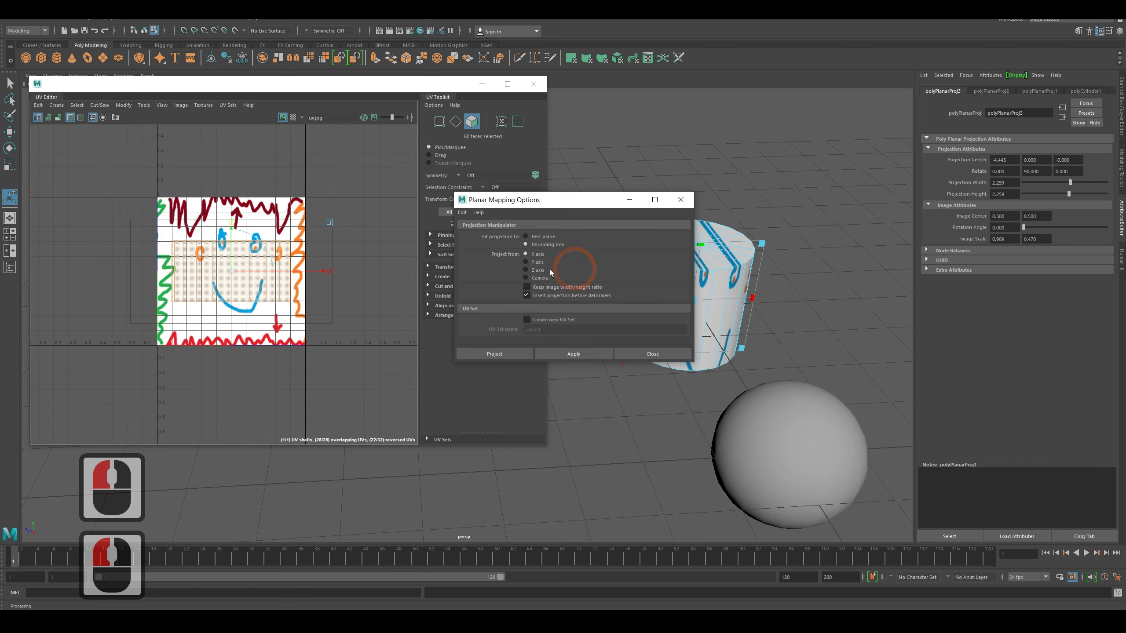
{"action": "left_click", "coordinate": [573, 354]}
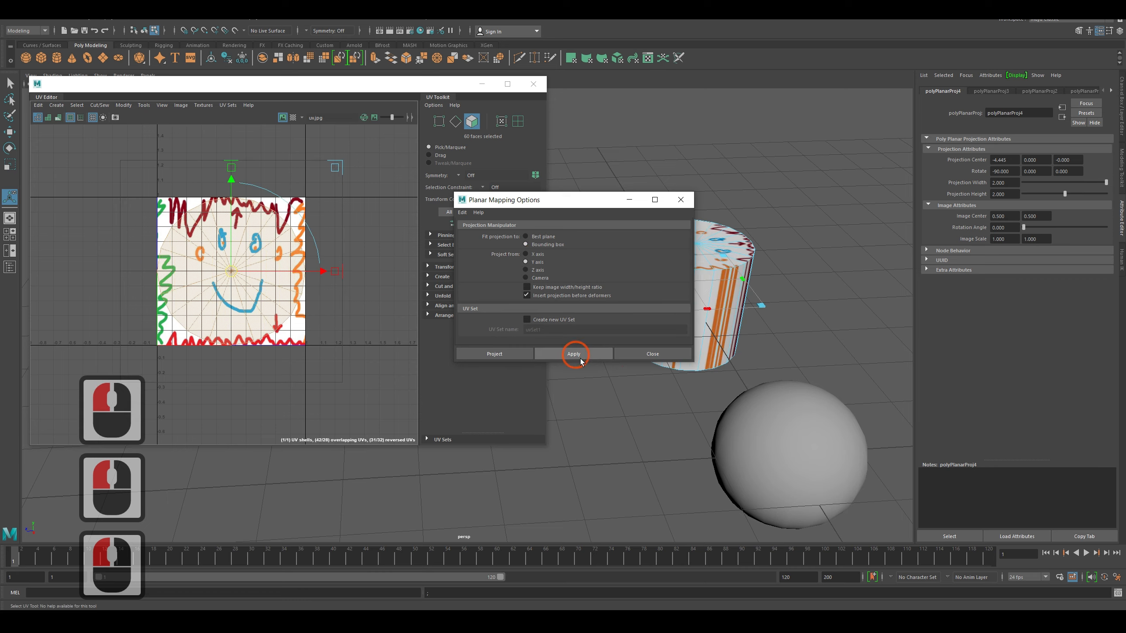
{"action": "left_click", "coordinate": [687, 204]}
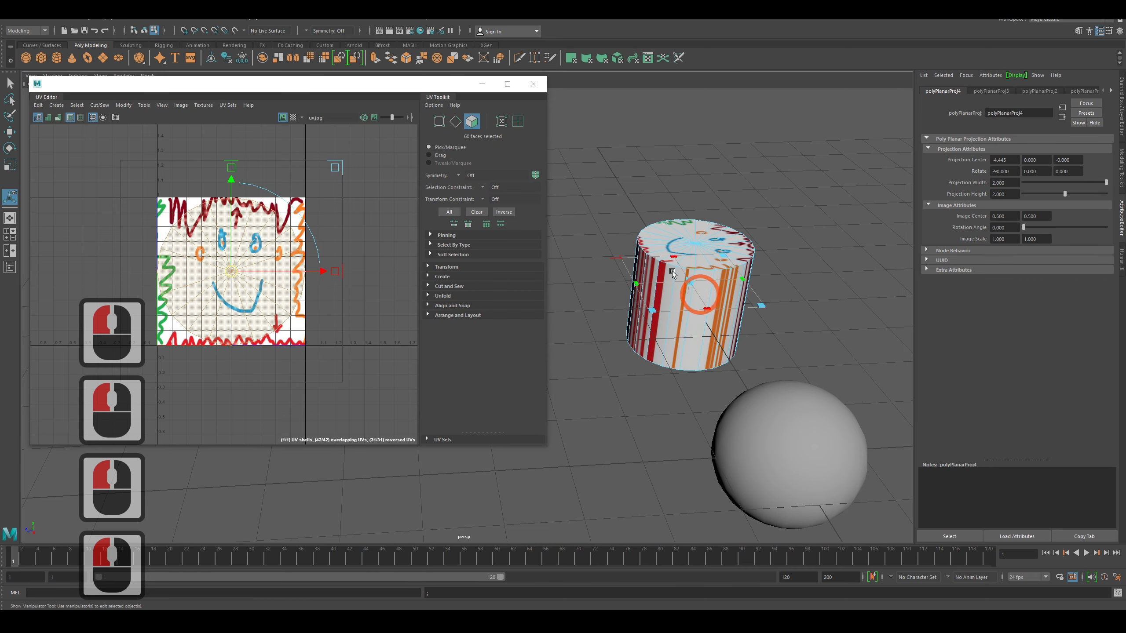
{"action": "left_click_drag", "start_coordinate": [603, 223], "coordinate": [678, 371], "text": "alt"}
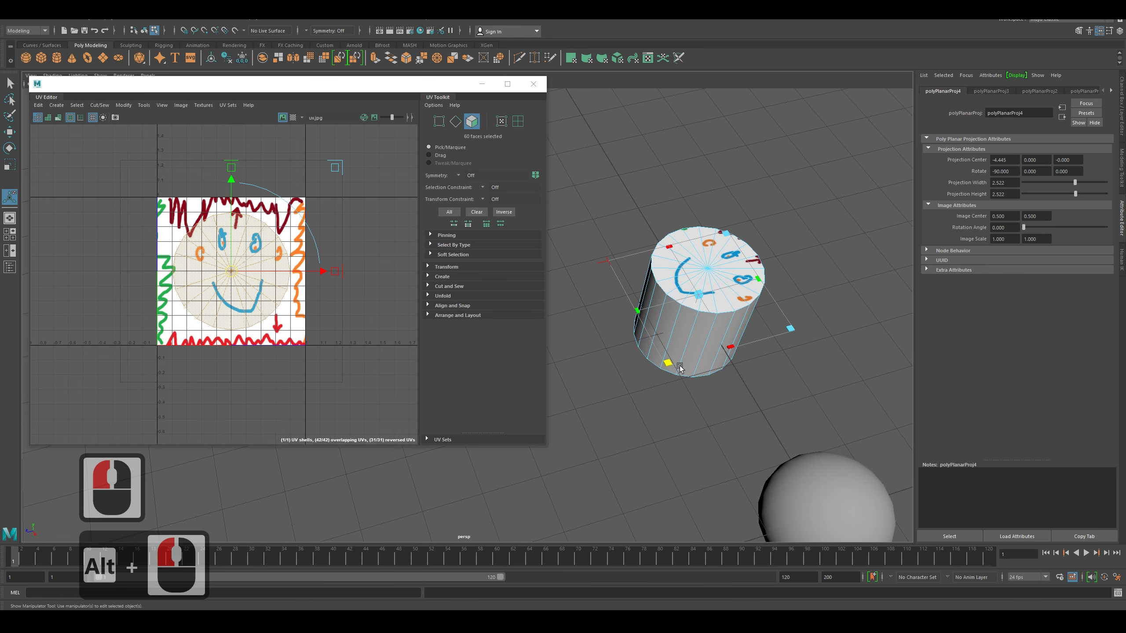
{"action": "middle_click_drag", "start_coordinate": [743, 382], "coordinate": [699, 295], "text": "alt"}
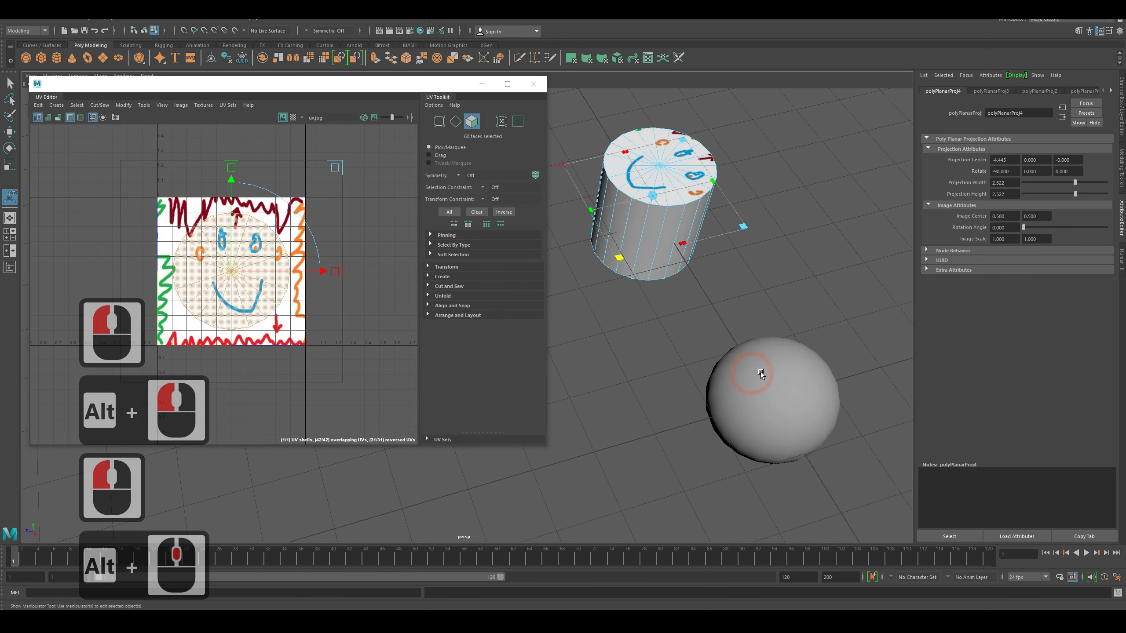
Step: Minimize the UV Editor and return the cylinder to object mode
{"action": "left_click", "coordinate": [483, 84]}
{"action": "left_click", "coordinate": [614, 314]}
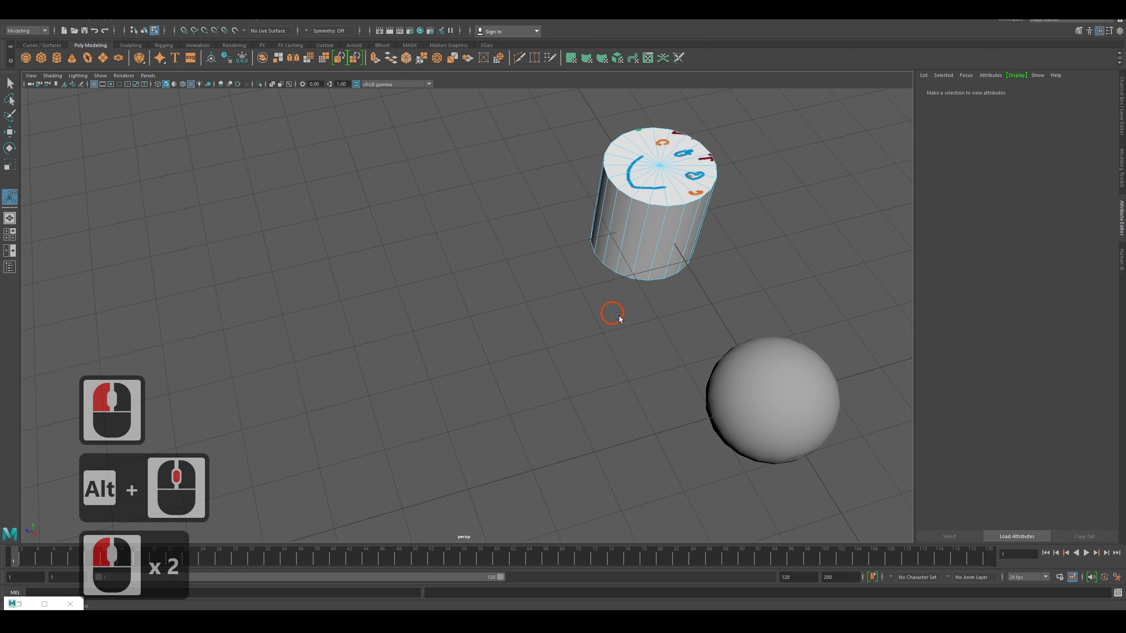
{"action": "right_click_drag", "start_coordinate": [552, 271], "coordinate": [593, 256]}
Step: Assign the existing textured Blinn material to the sphere and the cube
{"action": "middle_click_drag", "start_coordinate": [679, 385], "coordinate": [507, 327], "text": "alt"}
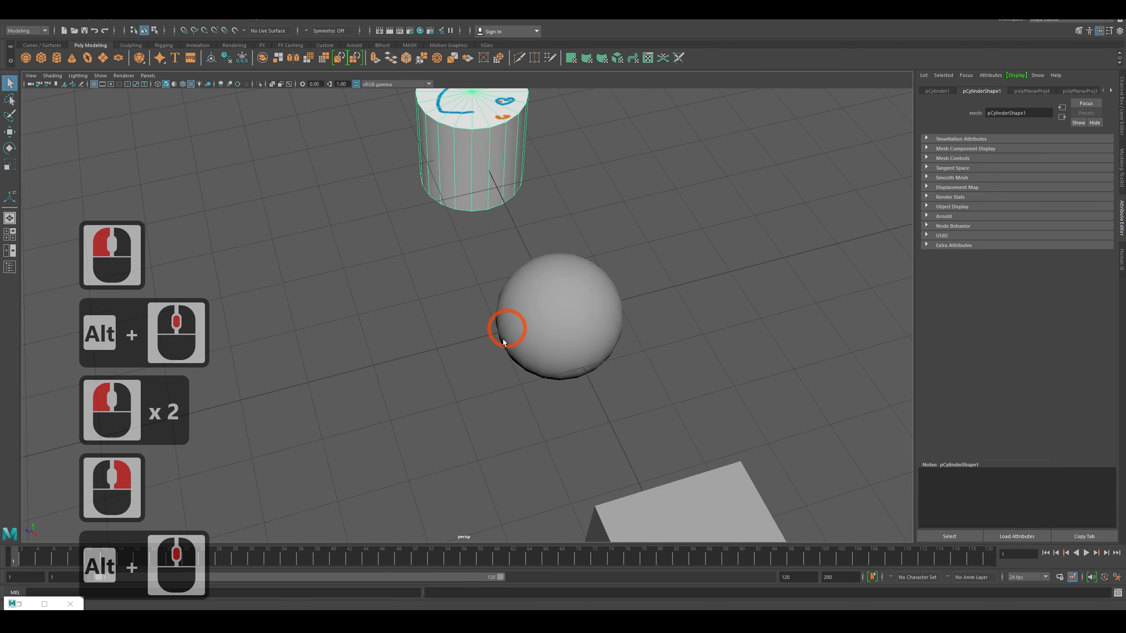
{"action": "scroll", "coordinate": [474, 354], "scroll_direction": "down", "scroll_amount": 3}
{"action": "right_click_drag", "start_coordinate": [474, 354], "coordinate": [515, 353], "text": "alt"}
{"action": "left_click", "coordinate": [564, 279]}
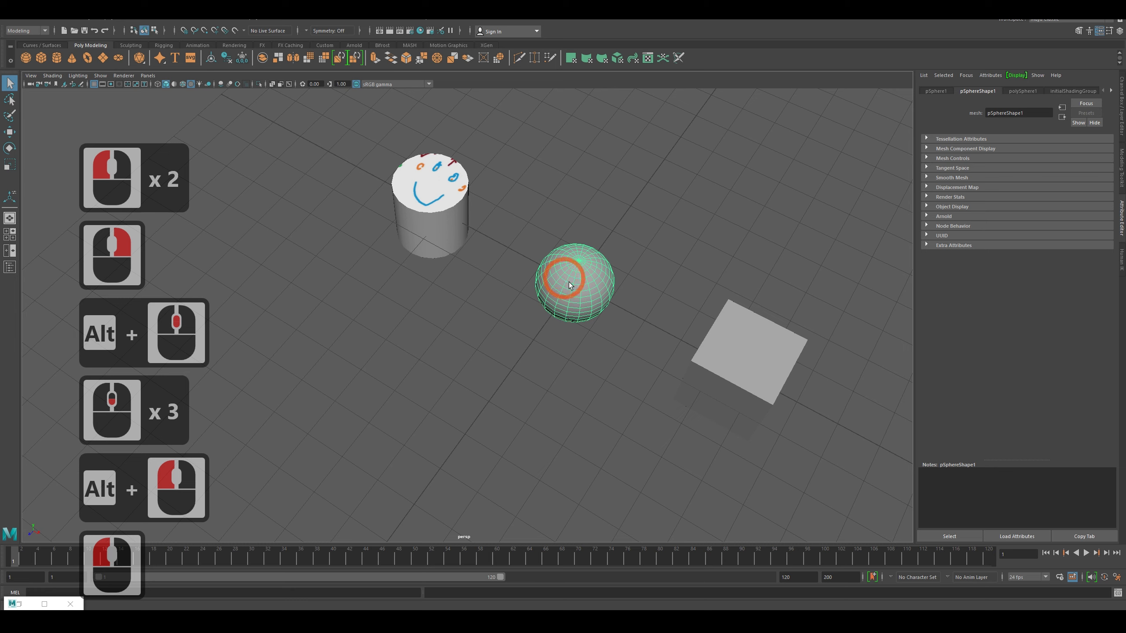
{"action": "right_click_drag", "start_coordinate": [564, 279], "coordinate": [628, 523]}
{"action": "left_click", "coordinate": [749, 352]}
{"action": "right_click_drag", "start_coordinate": [756, 351], "coordinate": [810, 602]}
{"action": "left_click", "coordinate": [588, 342]}
{"action": "left_click_drag", "start_coordinate": [589, 341], "coordinate": [576, 254], "text": "alt"}
Step: Select the sphere and reopen the UV Editor to examine its UV layout over the face texture
{"action": "left_click", "coordinate": [577, 254]}
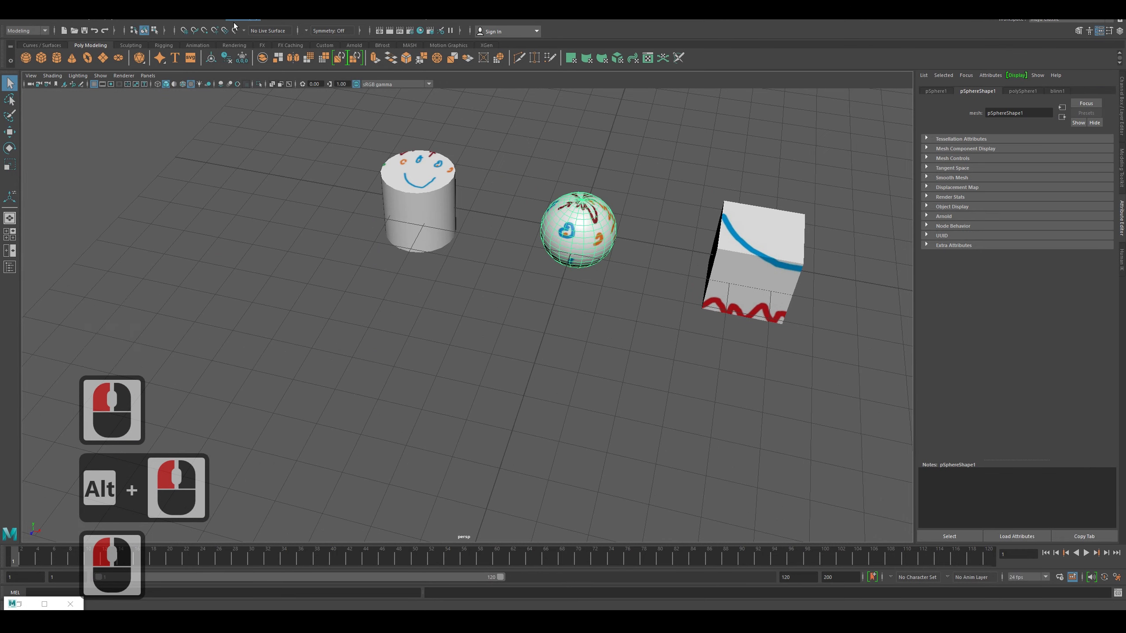
{"action": "left_click", "coordinate": [137, 19]}
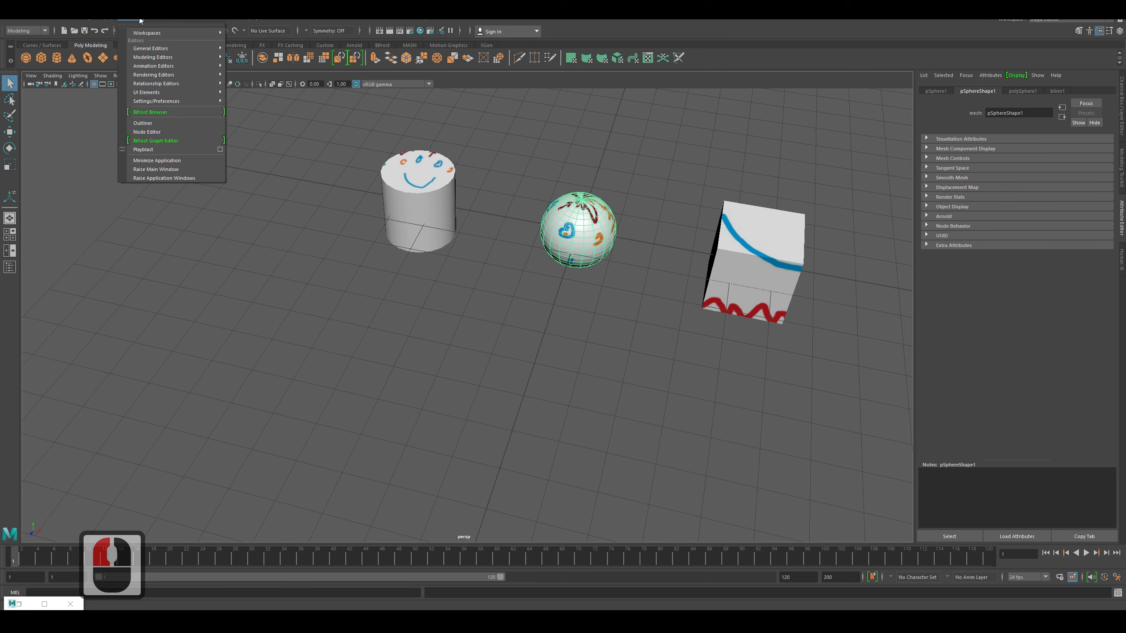
{"action": "left_click", "coordinate": [360, 31]}
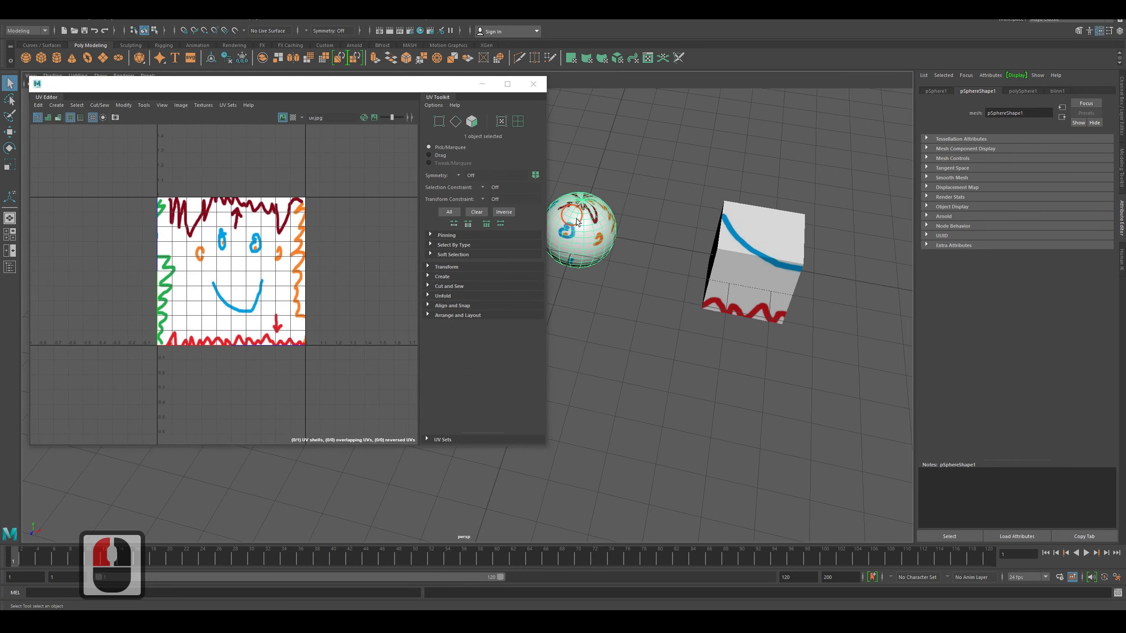
{"action": "left_click", "coordinate": [586, 244]}
{"action": "scroll", "coordinate": [209, 246], "scroll_direction": "up", "scroll_amount": 5}
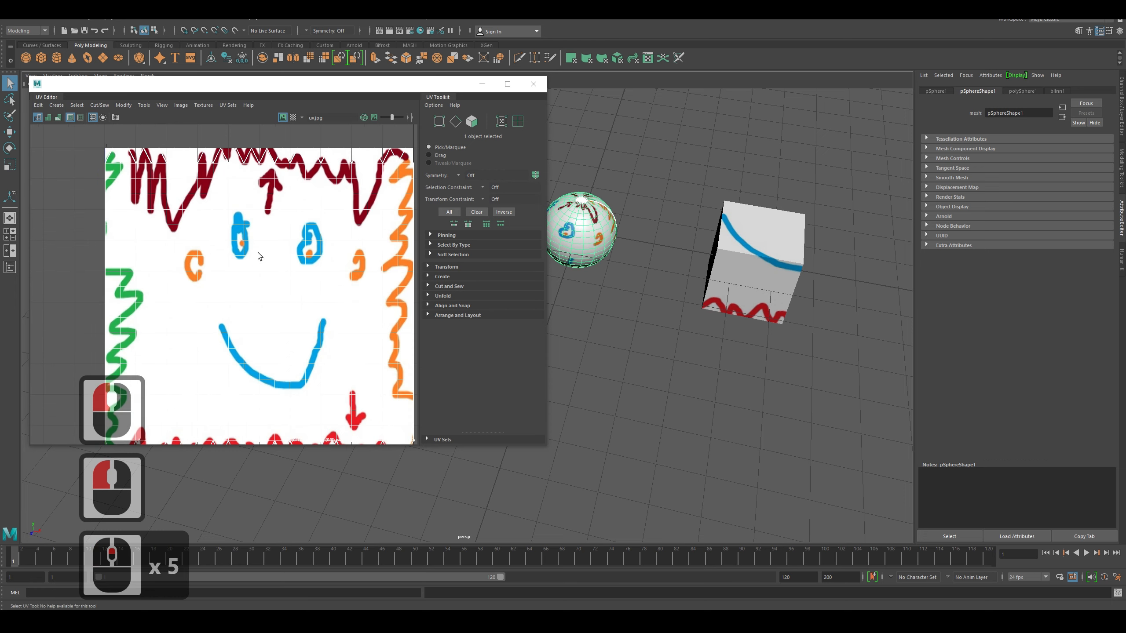
{"action": "scroll", "coordinate": [219, 215], "scroll_direction": "down", "scroll_amount": 2}
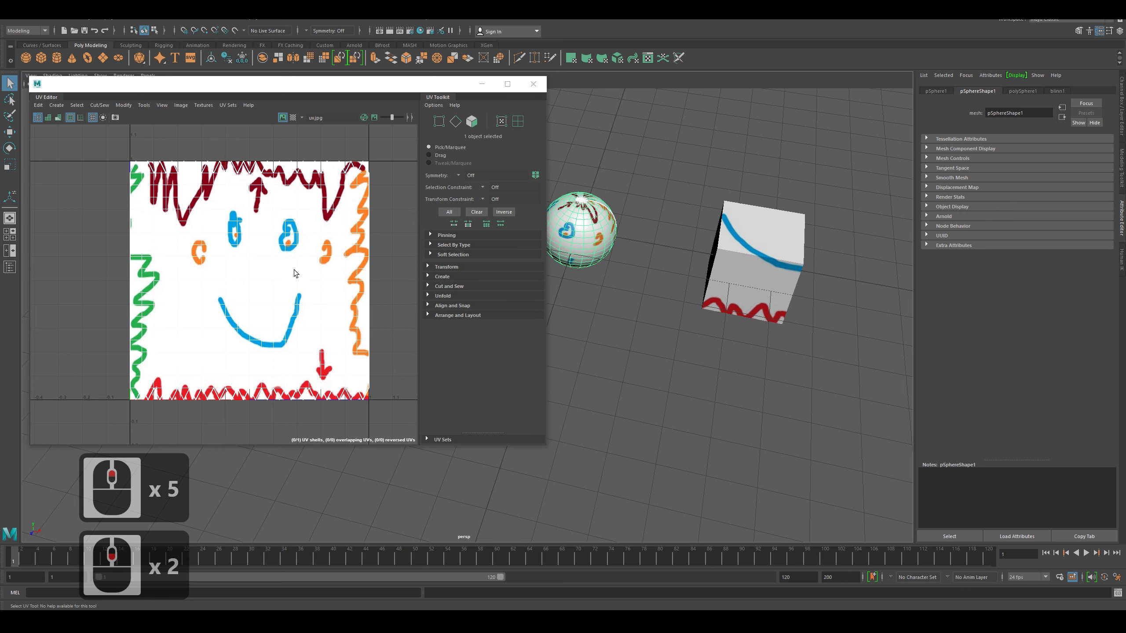
{"action": "scroll", "coordinate": [287, 268], "scroll_direction": "down", "scroll_amount": 2}
Step: Select the cube, turn on the checker map display, and inspect the pattern on the cube's faces
{"action": "left_click", "coordinate": [748, 268]}
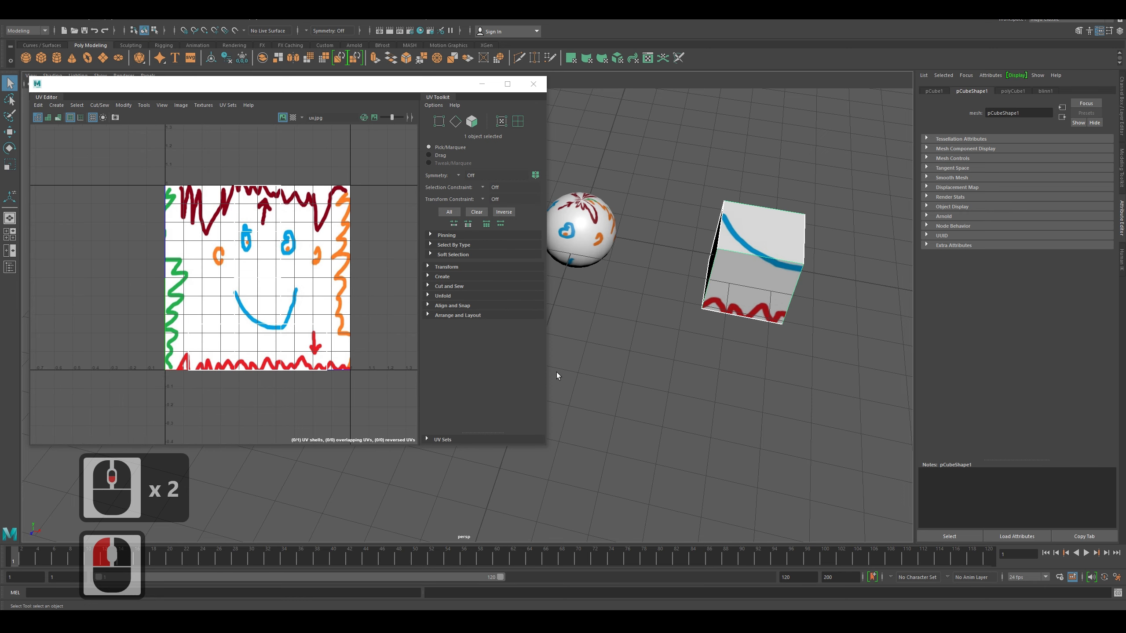
{"action": "left_click", "coordinate": [293, 117]}
{"action": "left_click", "coordinate": [733, 358]}
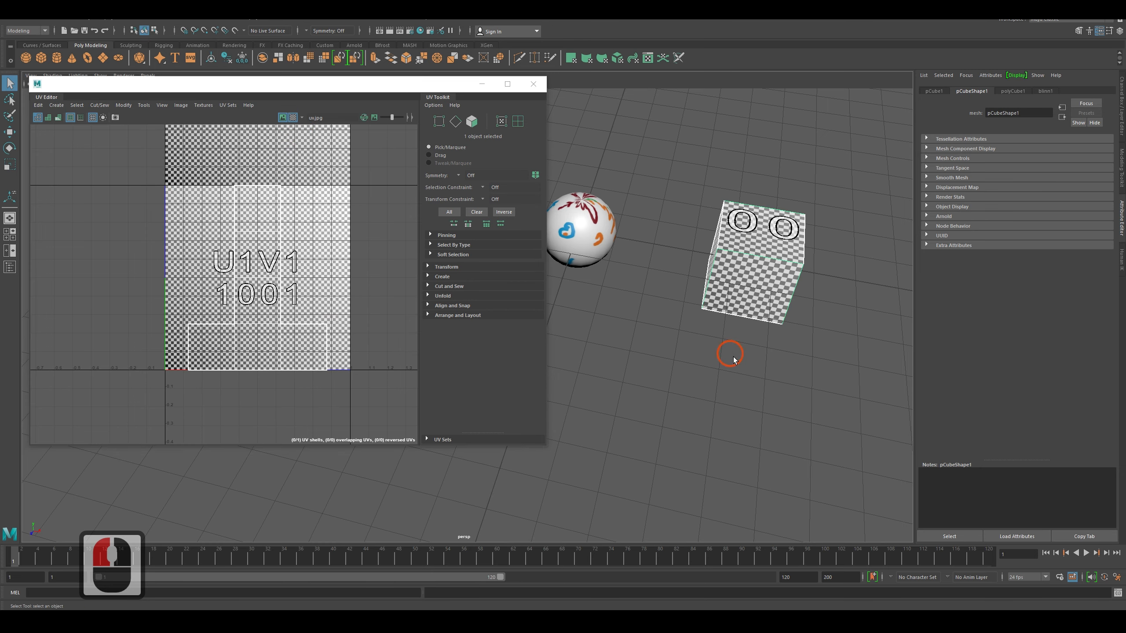
{"action": "left_click_drag", "start_coordinate": [732, 358], "coordinate": [752, 333], "text": "alt"}
{"action": "middle_click_drag", "start_coordinate": [751, 333], "coordinate": [727, 347], "text": "alt"}
{"action": "left_click", "coordinate": [248, 302]}
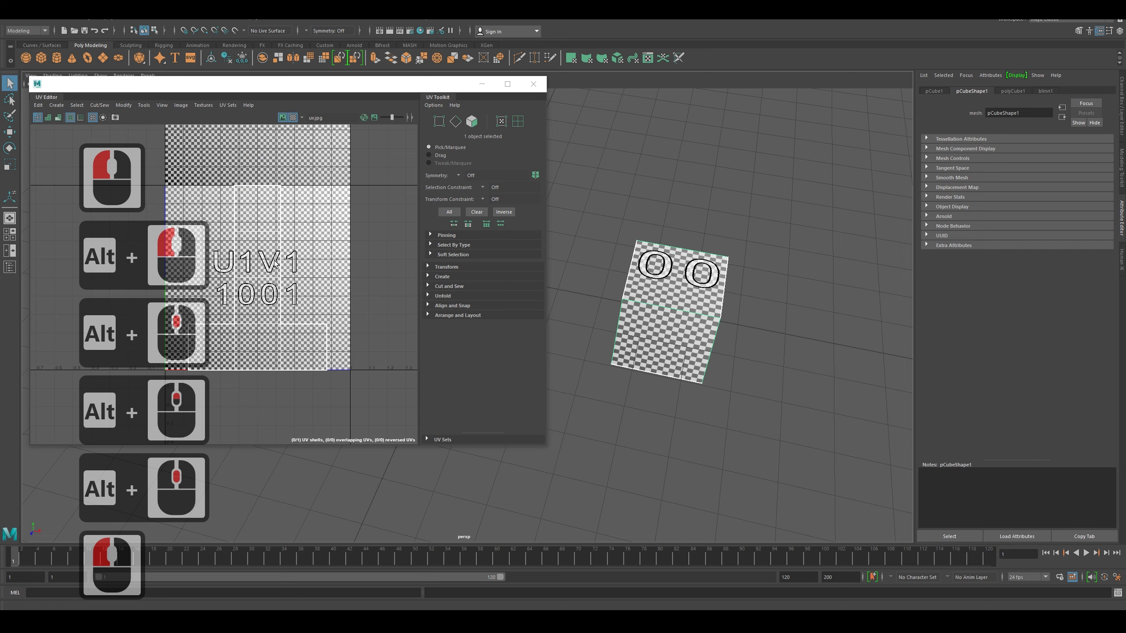
{"action": "left_click_drag", "start_coordinate": [664, 405], "coordinate": [712, 414], "text": "alt"}
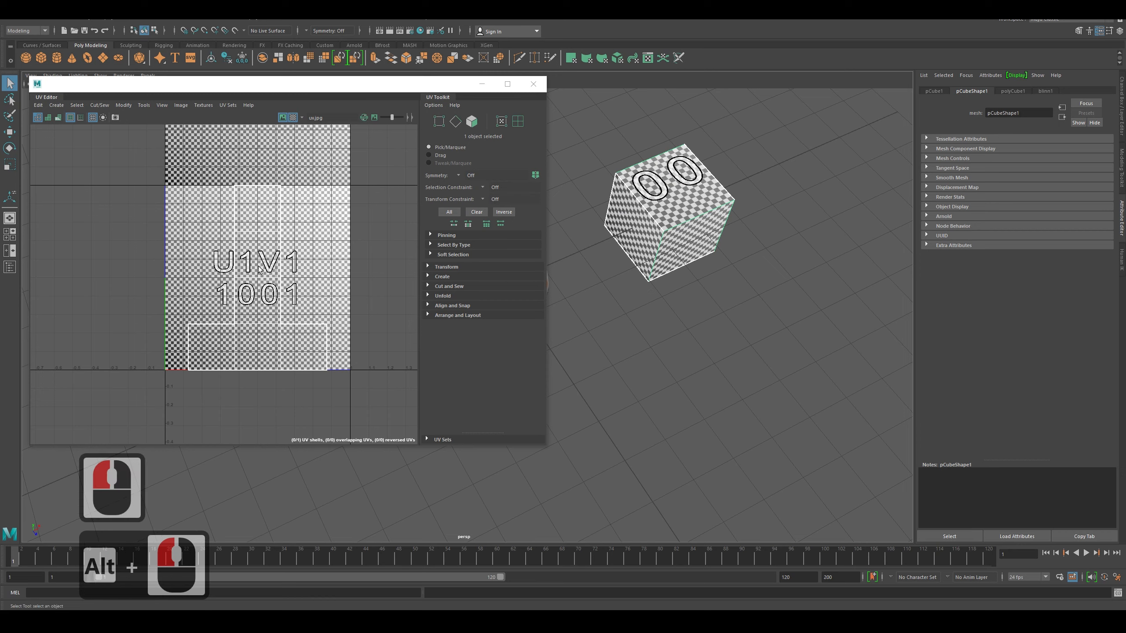
{"action": "left_click_drag", "start_coordinate": [690, 304], "coordinate": [693, 249], "text": "alt"}
{"action": "middle_click_drag", "start_coordinate": [670, 235], "coordinate": [681, 306], "text": "alt"}
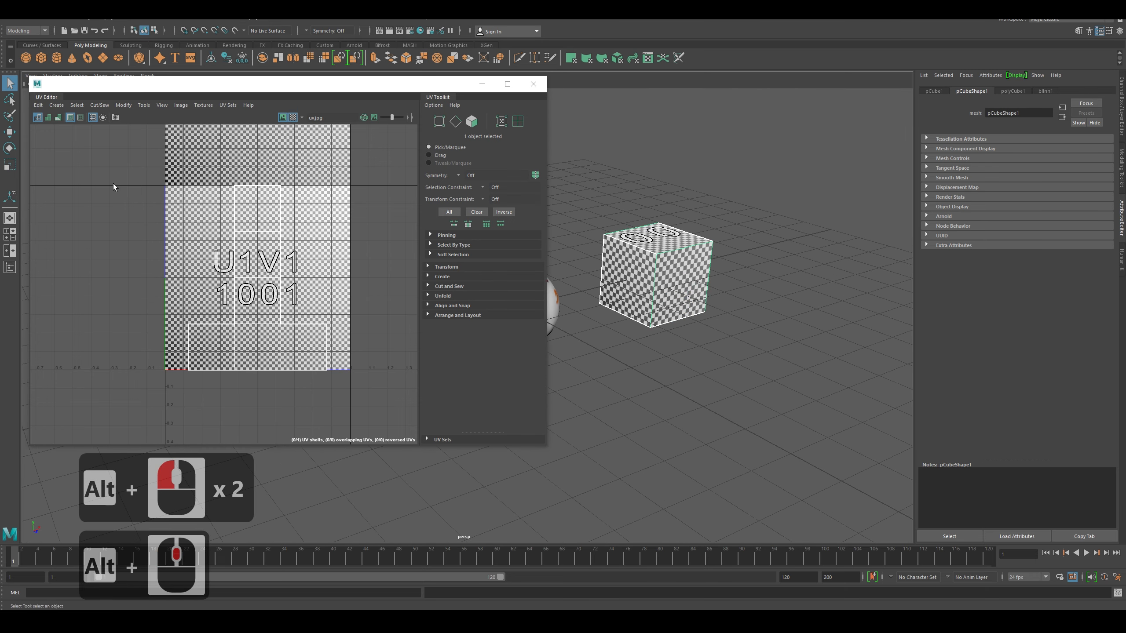
Step: Export a UV snapshot of the cube in JPEG format as body left00000 to the Desktop's xyz\cccc folder
{"action": "left_click", "coordinate": [180, 105]}
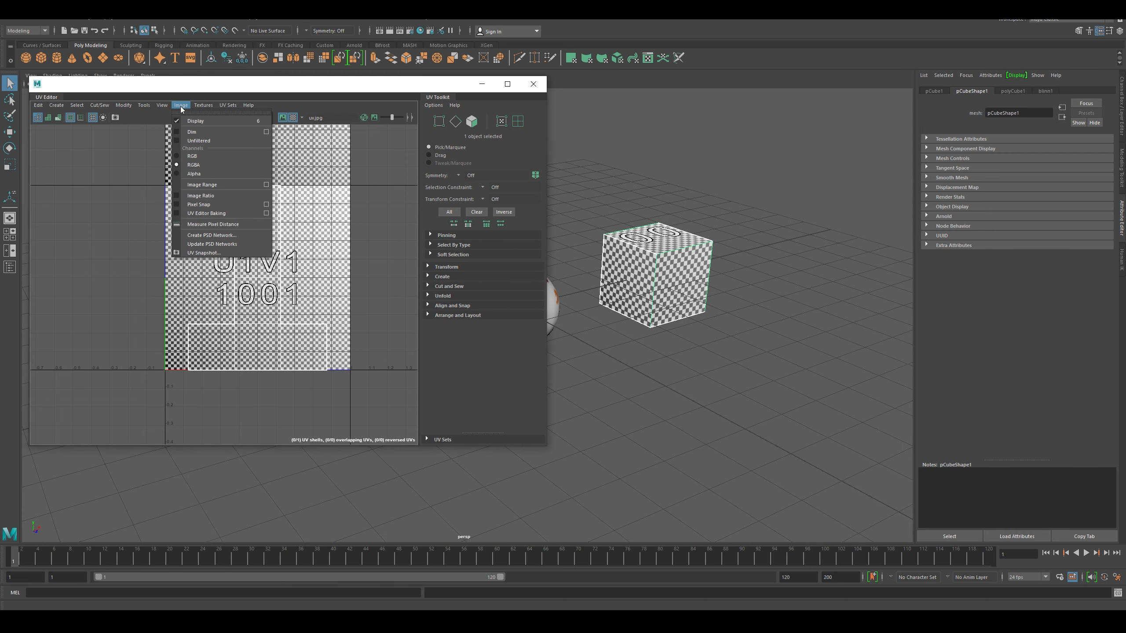
{"action": "left_click", "coordinate": [202, 253]}
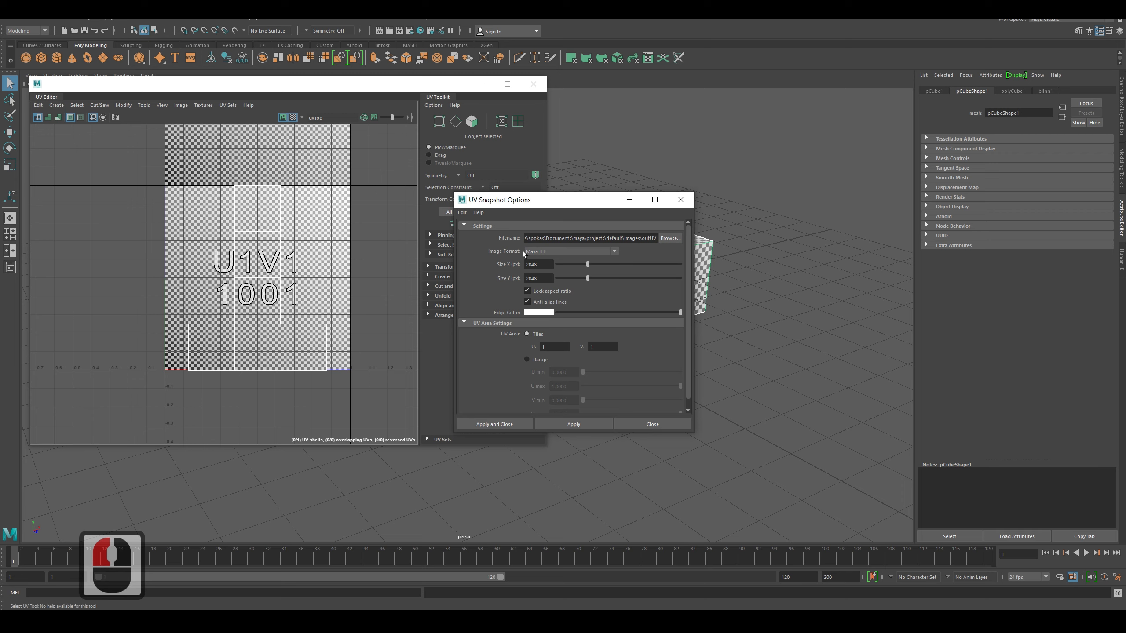
{"action": "left_click", "coordinate": [614, 251]}
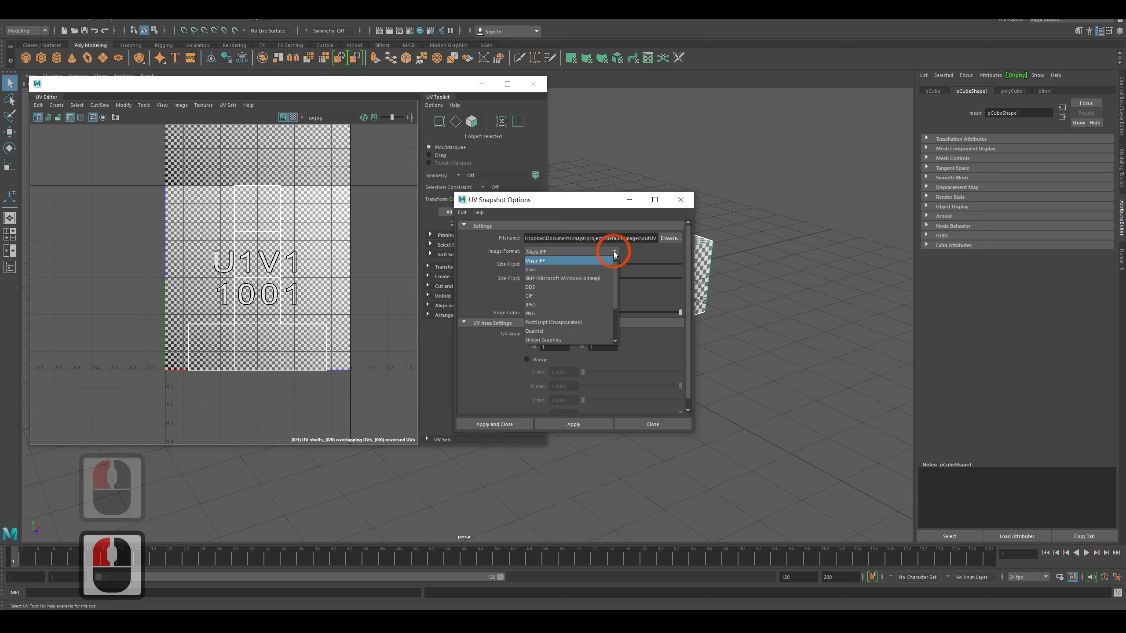
{"action": "left_click", "coordinate": [563, 301]}
{"action": "left_click", "coordinate": [561, 424]}
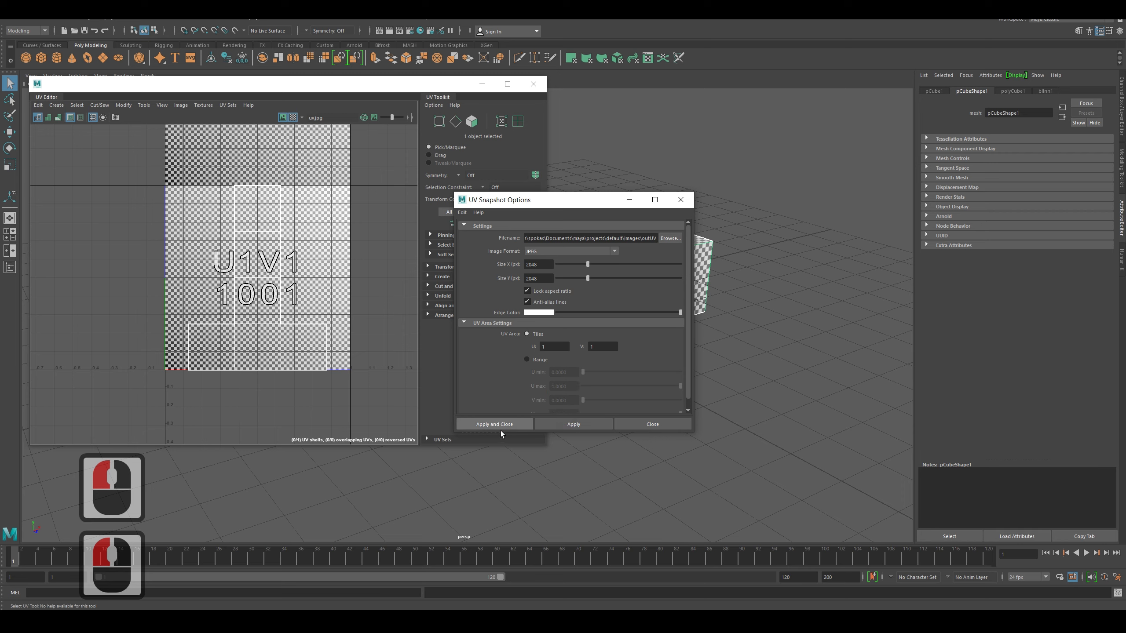
{"action": "left_click", "coordinate": [583, 430]}
{"action": "left_click", "coordinate": [671, 240]}
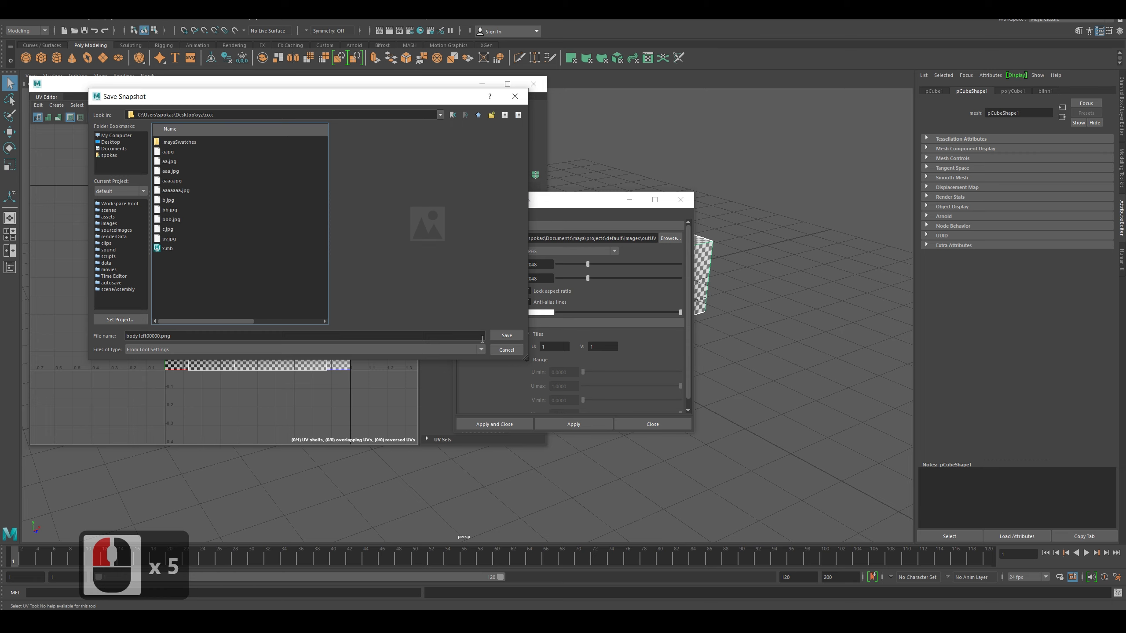
{"action": "left_click", "coordinate": [507, 336]}
{"action": "left_click", "coordinate": [519, 425]}
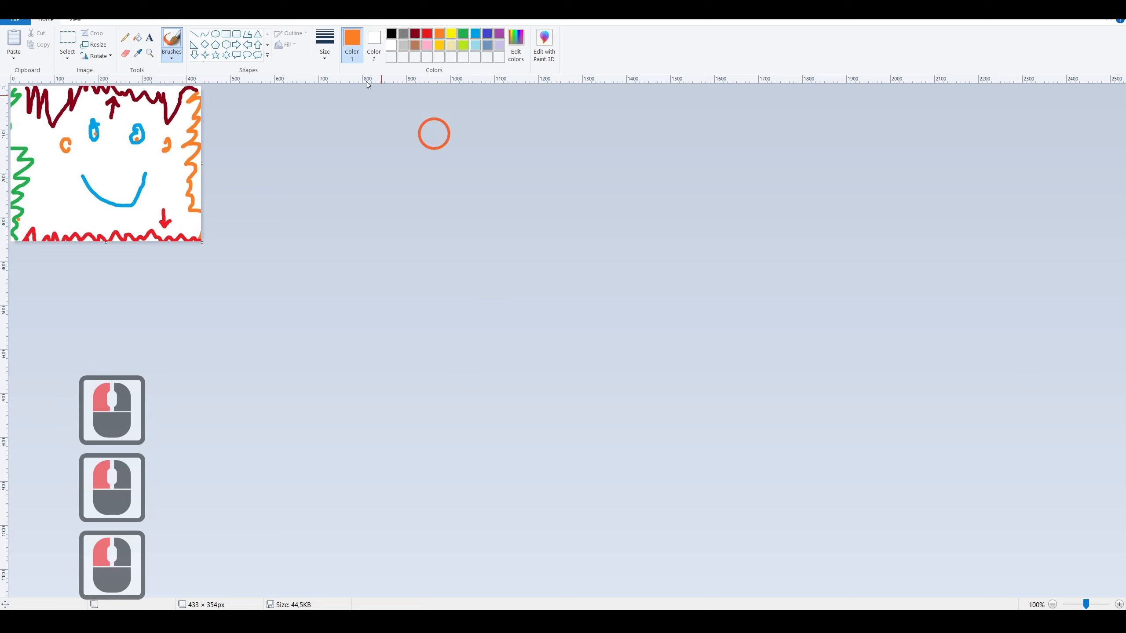
Step: In Paint, open the exported snapshot body left00000.jpg from the cccc folder
{"action": "left_click", "coordinate": [15, 21]}
{"action": "left_click", "coordinate": [31, 56]}
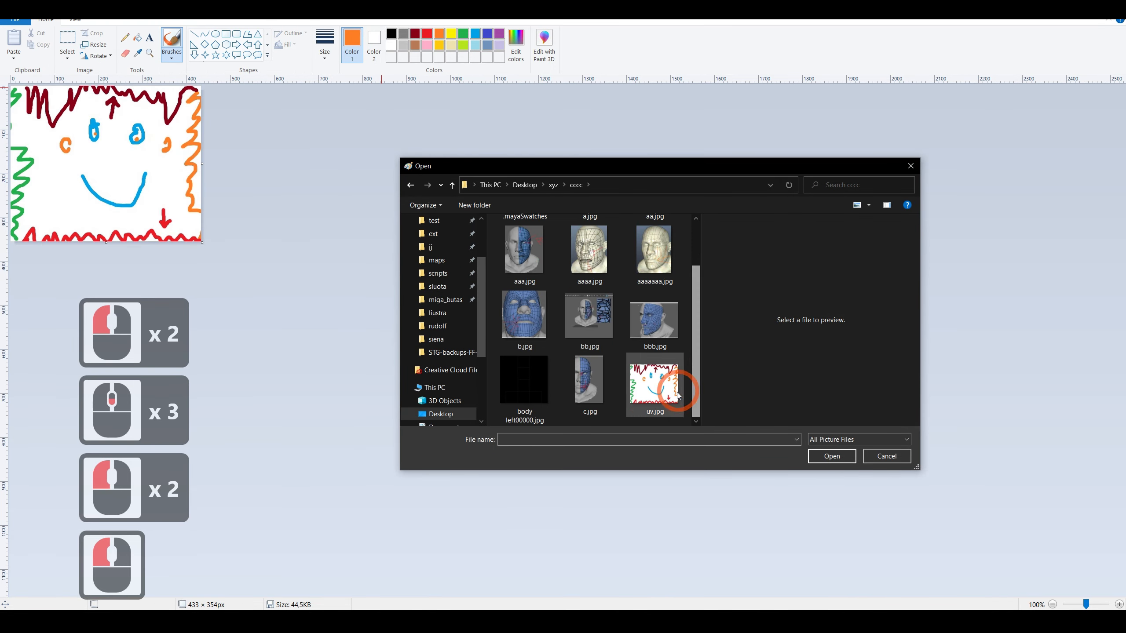
{"action": "left_click", "coordinate": [508, 389]}
{"action": "left_click", "coordinate": [838, 457]}
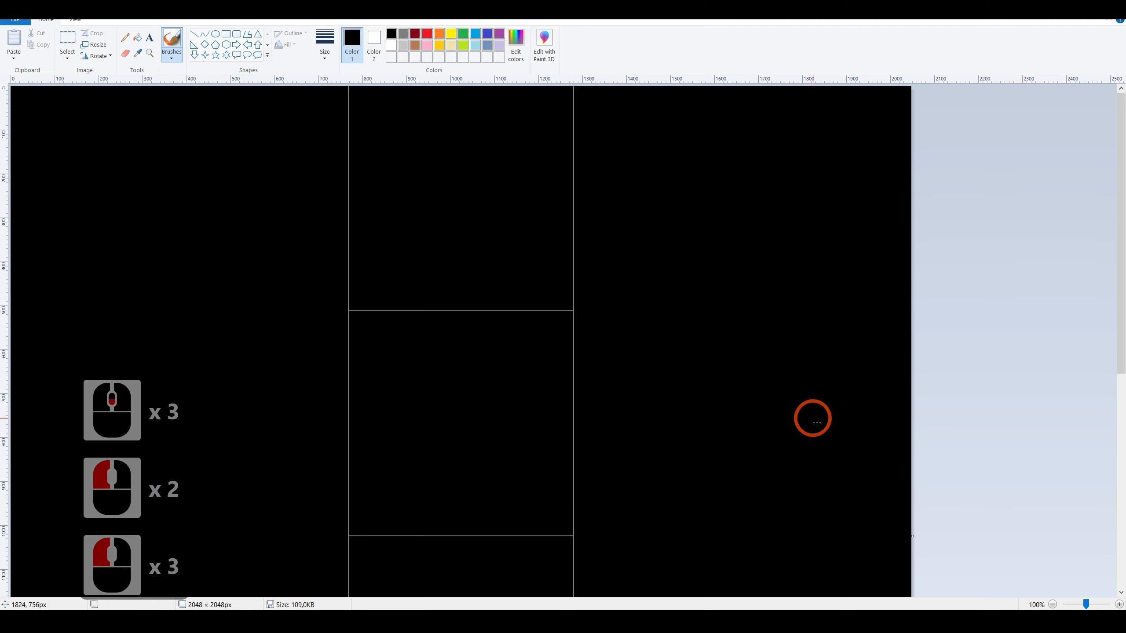
Step: Paint red marks in the lower row: a small triangle and one spot, two spots, and three diagonal spots across the three squares
{"action": "scroll", "coordinate": [552, 364], "scroll_direction": "down", "scroll_amount": 4}
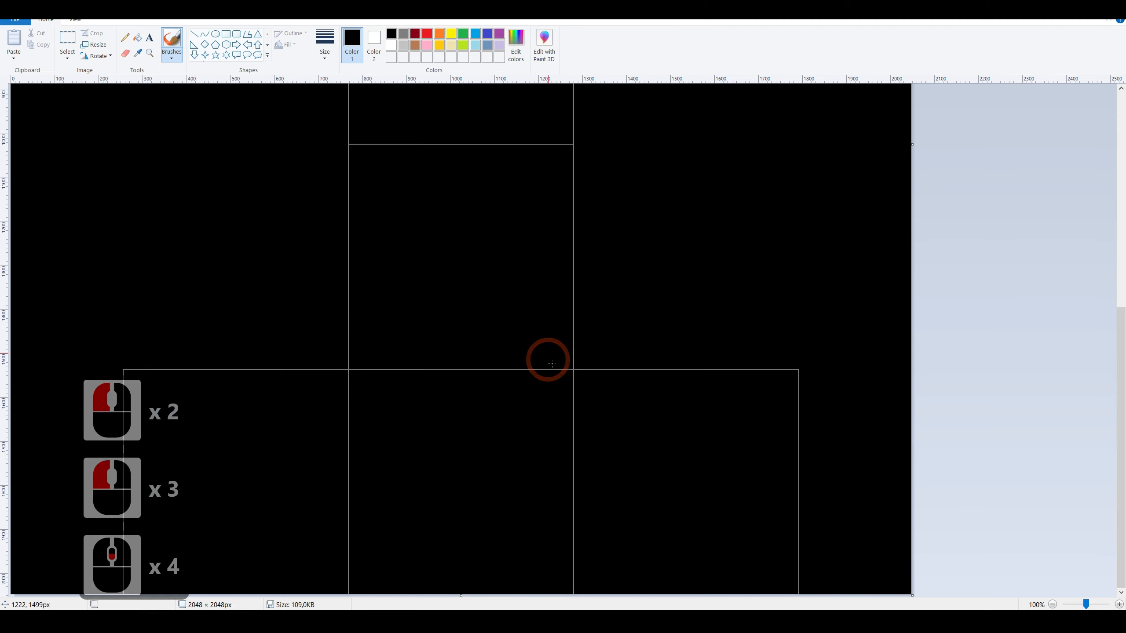
{"action": "left_click", "coordinate": [424, 34]}
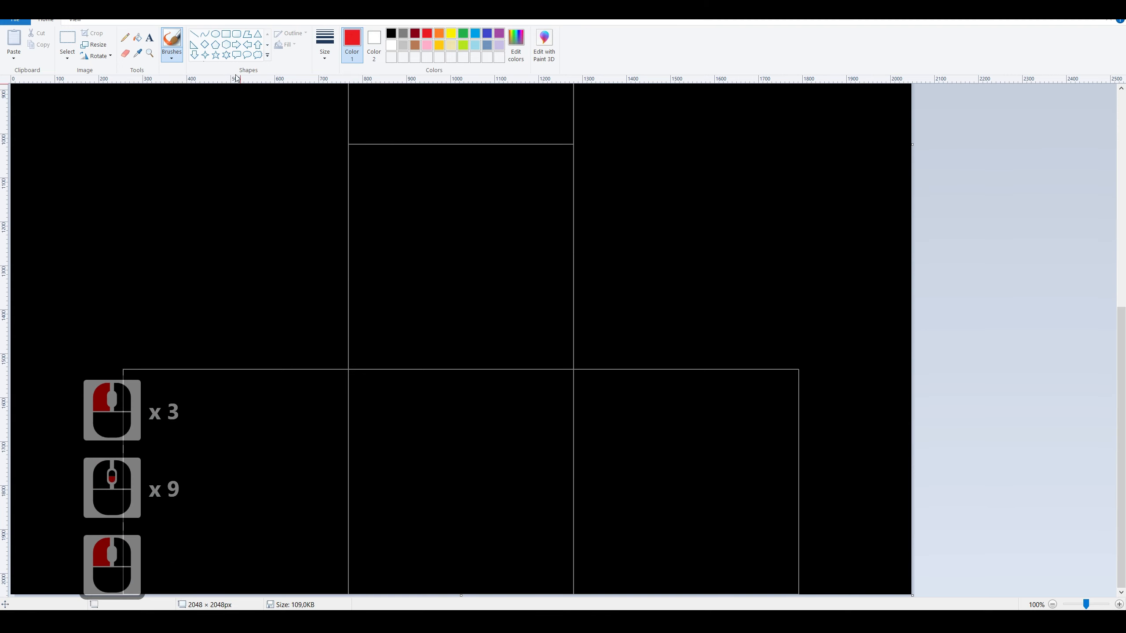
{"action": "mouse_move", "coordinate": [129, 377]}
{"action": "left_mouse_down"}
{"action": "mouse_move", "coordinate": [151, 380]}
{"action": "mouse_move", "coordinate": [129, 374]}
{"action": "left_mouse_up"}
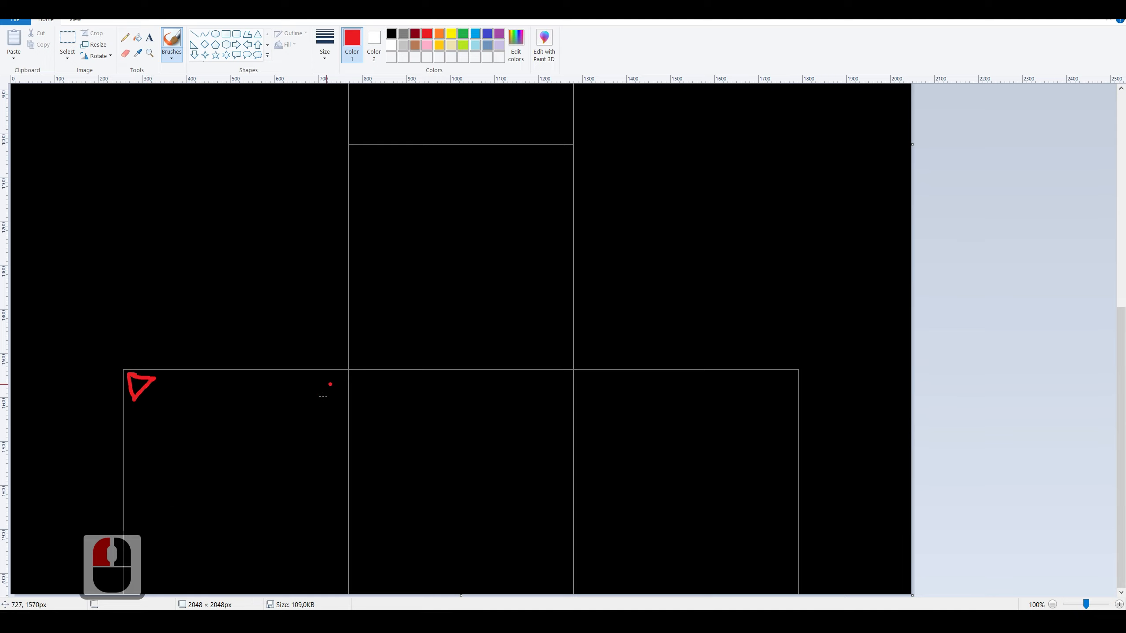
{"action": "mouse_move", "coordinate": [219, 472]}
{"action": "left_mouse_down"}
{"action": "mouse_move", "coordinate": [230, 462]}
{"action": "mouse_move", "coordinate": [239, 496]}
{"action": "mouse_move", "coordinate": [248, 479]}
{"action": "left_mouse_up"}
{"action": "left_click_drag", "start_coordinate": [419, 454], "coordinate": [439, 459]}
{"action": "left_click_drag", "start_coordinate": [469, 523], "coordinate": [478, 521]}
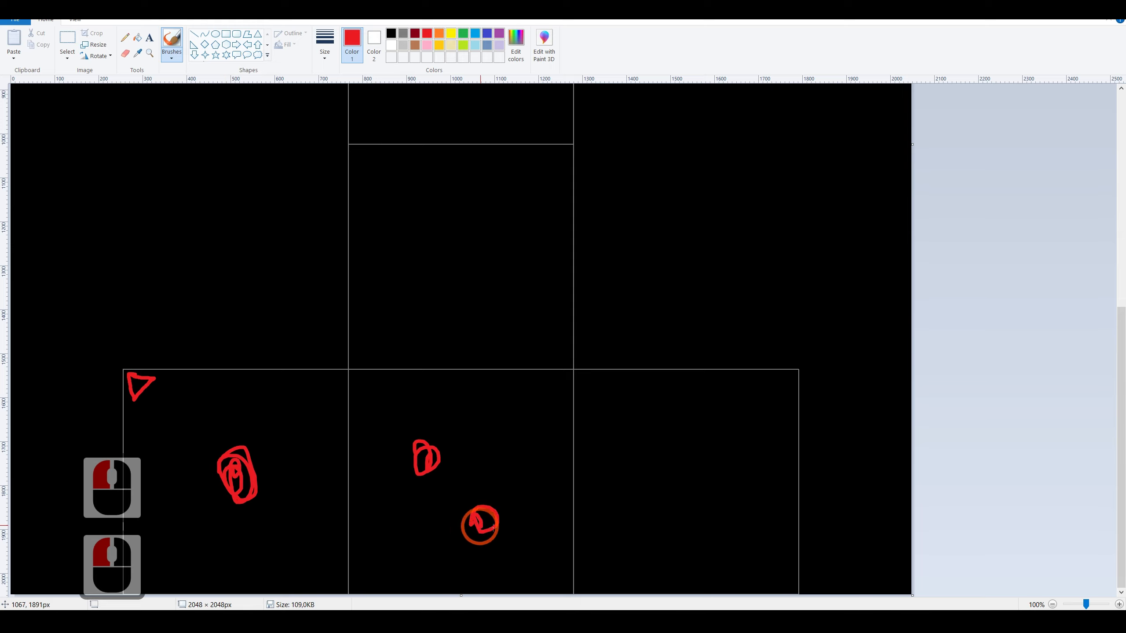
{"action": "left_click_drag", "start_coordinate": [637, 424], "coordinate": [644, 421]}
{"action": "left_click_drag", "start_coordinate": [689, 511], "coordinate": [685, 515]}
{"action": "left_click", "coordinate": [719, 547]}
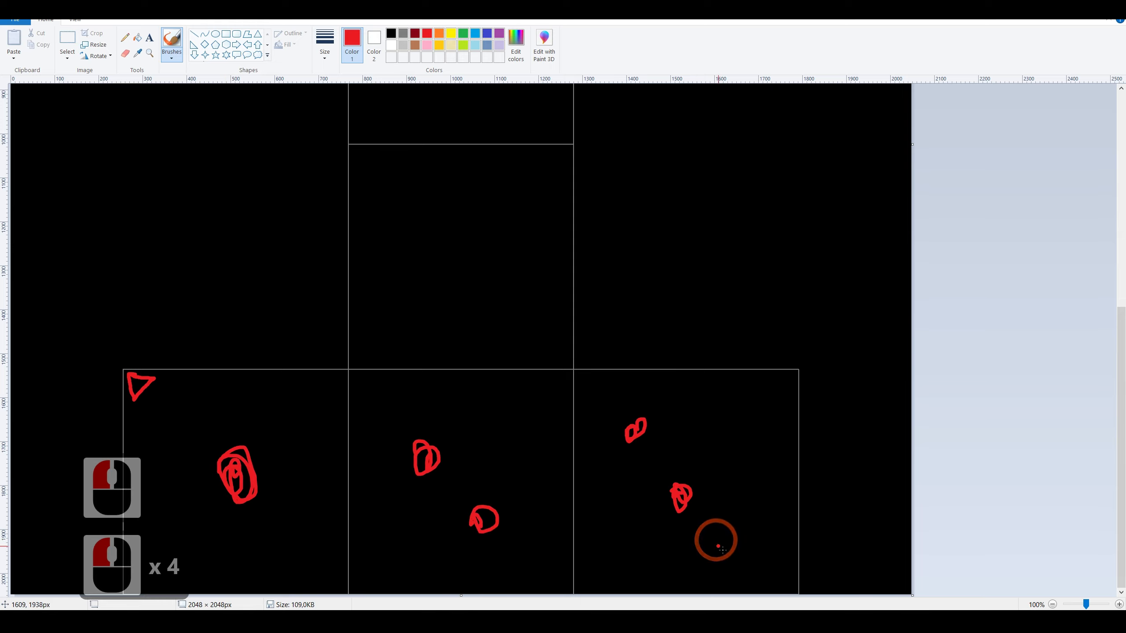
Step: Paint four red spots near the corners of the square directly above the lower row
{"action": "left_click_drag", "start_coordinate": [393, 320], "coordinate": [392, 332]}
{"action": "left_click", "coordinate": [390, 198]}
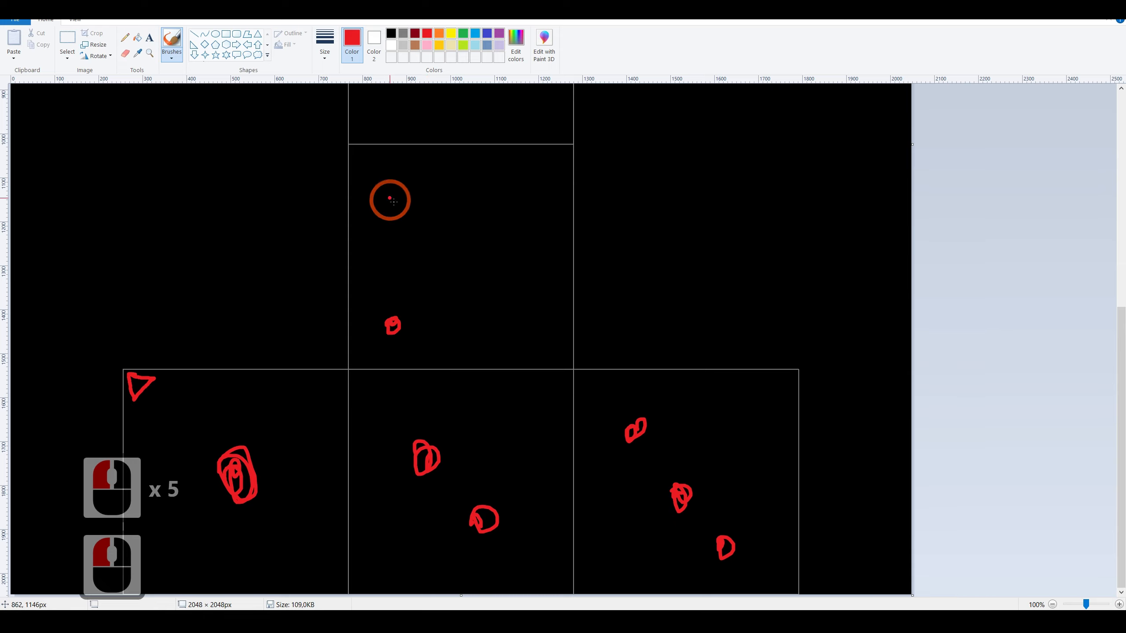
{"action": "left_click_drag", "start_coordinate": [530, 201], "coordinate": [536, 212]}
{"action": "left_click", "coordinate": [537, 253]}
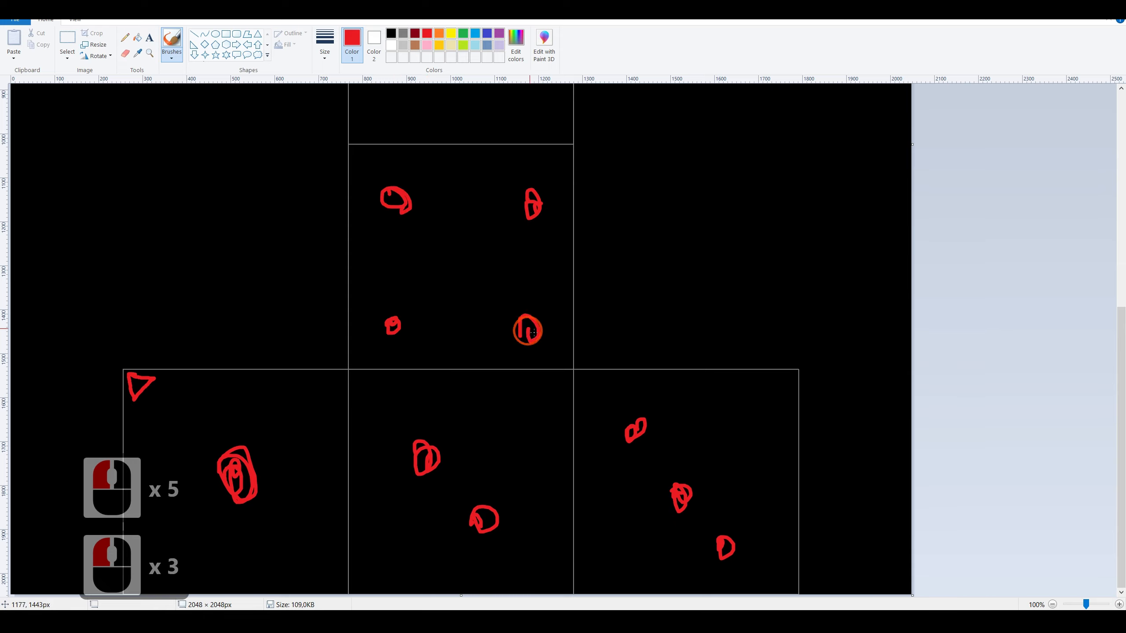
Step: Paint five red spots in the second square from the top of the layout, four near its corners and one in the middle
{"action": "scroll", "coordinate": [534, 332], "scroll_direction": "up", "scroll_amount": 5}
{"action": "left_click", "coordinate": [389, 351]}
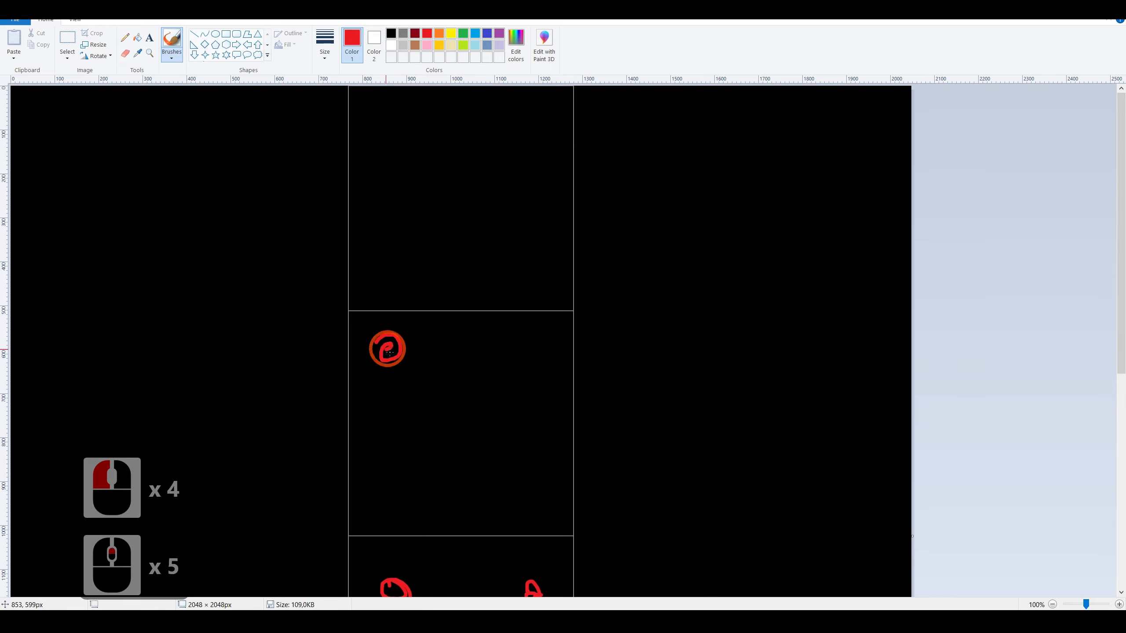
{"action": "left_click_drag", "start_coordinate": [465, 409], "coordinate": [470, 429]}
{"action": "left_click", "coordinate": [538, 351]}
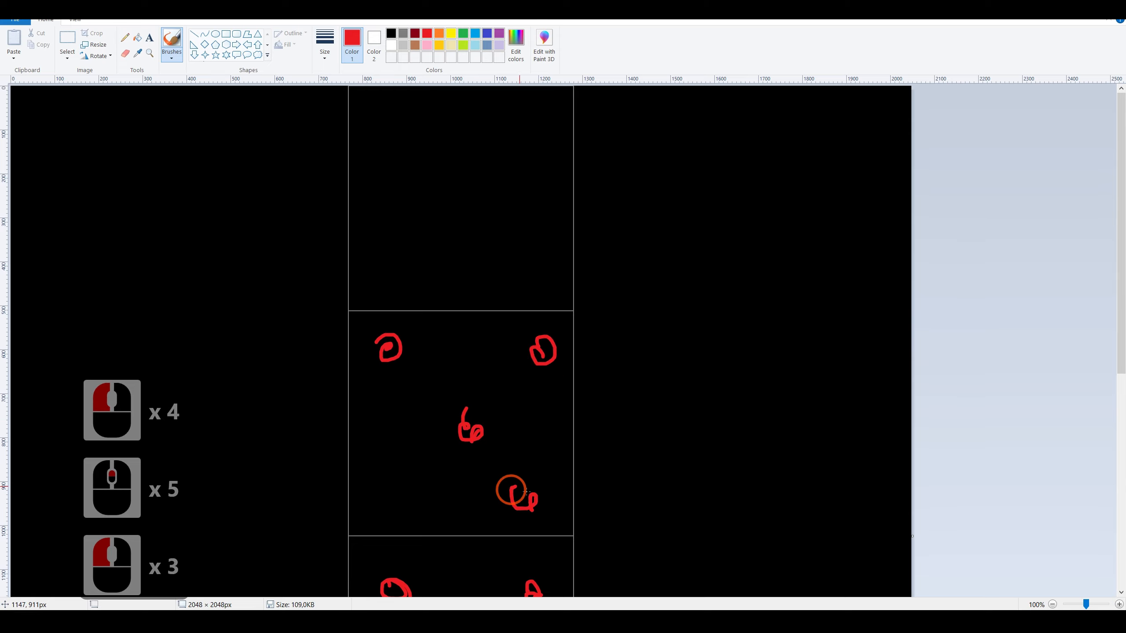
Step: Paint six red spots in two columns of three in the topmost square of the layout
{"action": "scroll", "coordinate": [470, 444], "scroll_direction": "up", "scroll_amount": 3}
{"action": "left_click_drag", "start_coordinate": [377, 245], "coordinate": [387, 259]}
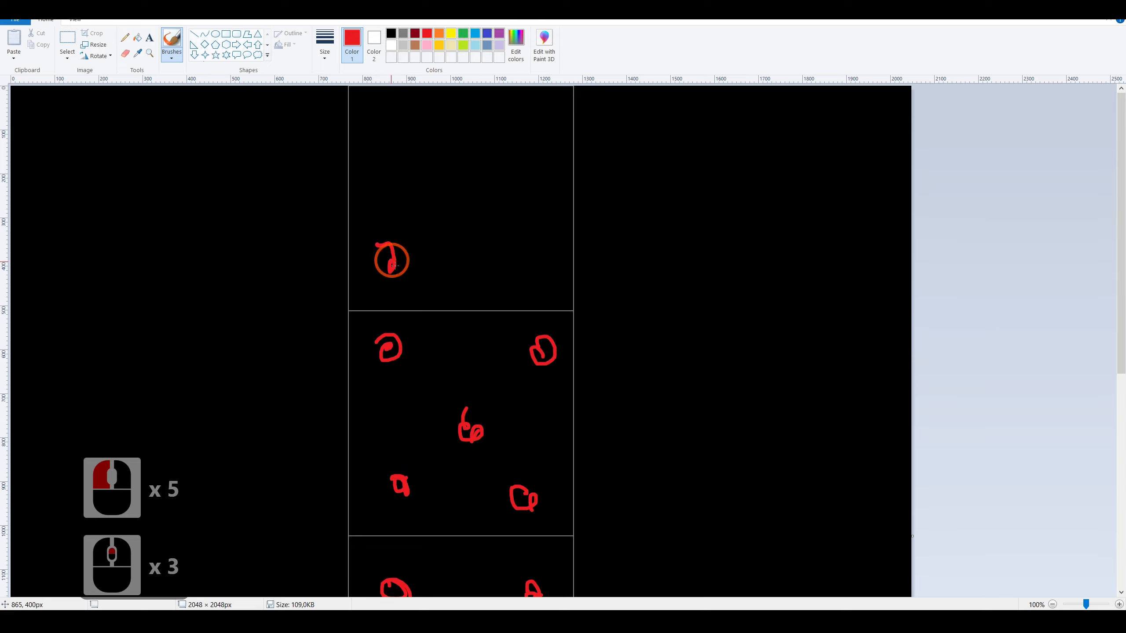
{"action": "left_click_drag", "start_coordinate": [385, 175], "coordinate": [385, 182]}
{"action": "left_click_drag", "start_coordinate": [511, 256], "coordinate": [540, 272]}
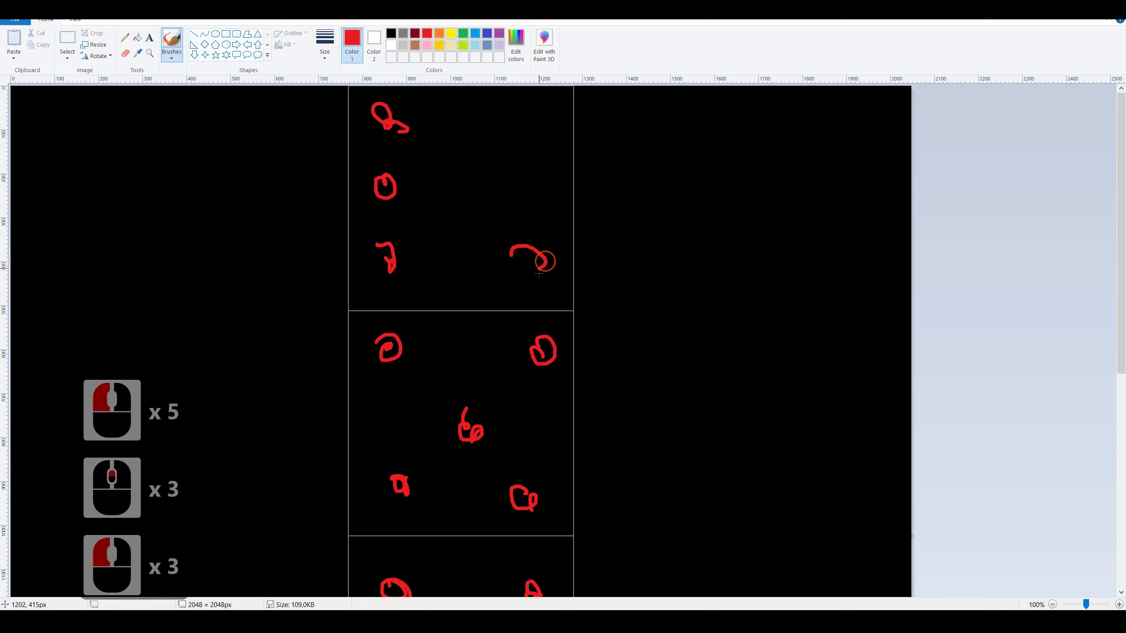
{"action": "left_click_drag", "start_coordinate": [527, 173], "coordinate": [526, 190]}
{"action": "left_click", "coordinate": [534, 145]}
Step: Save the painted snapshot under its existing file name
{"action": "scroll", "coordinate": [429, 379], "scroll_direction": "down", "scroll_amount": 11}
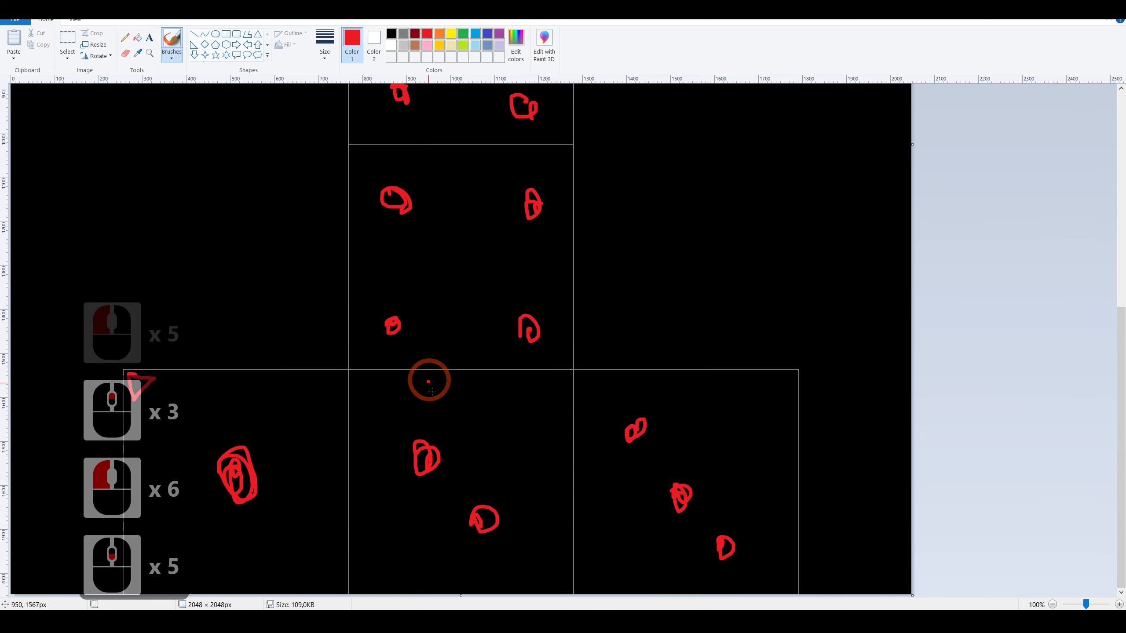
{"action": "left_click", "coordinate": [472, 448]}
{"action": "left_click", "coordinate": [12, 23]}
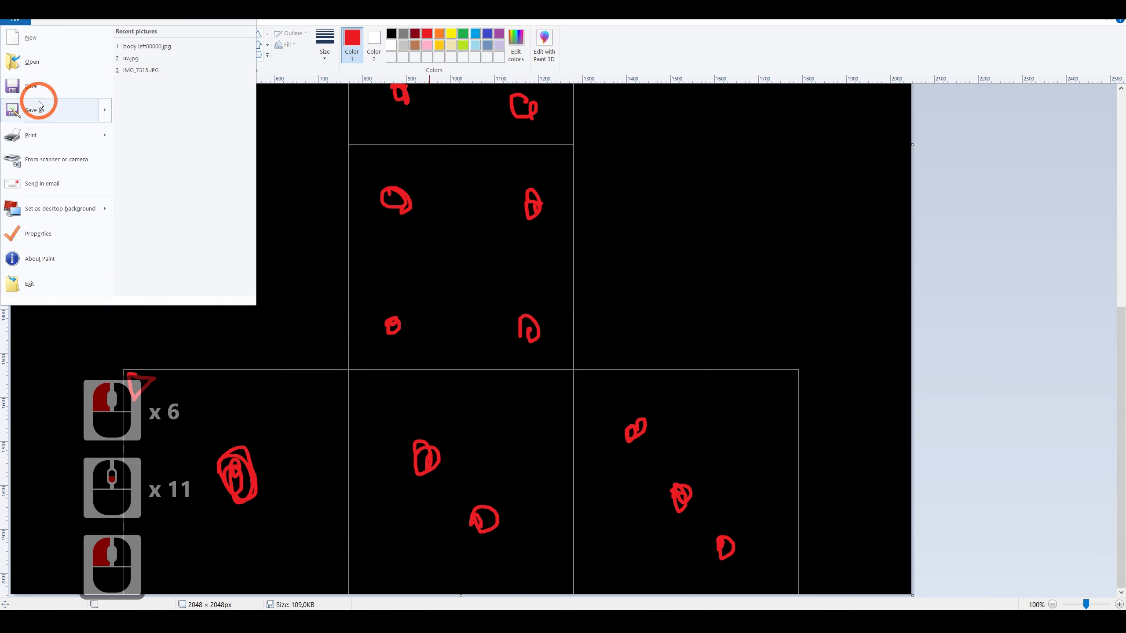
{"action": "left_click", "coordinate": [36, 91]}
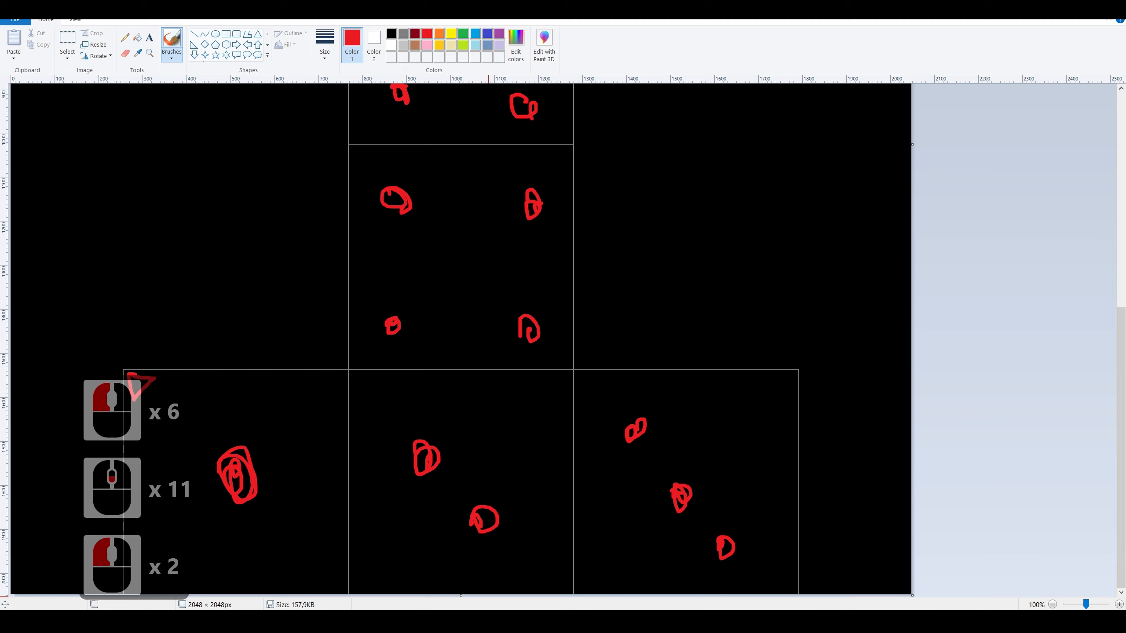
Step: Switch back to Maya, close the UV Editor, and reselect the cube in the viewport
{"action": "left_click", "coordinate": [510, 621]}
{"action": "left_click", "coordinate": [540, 87]}
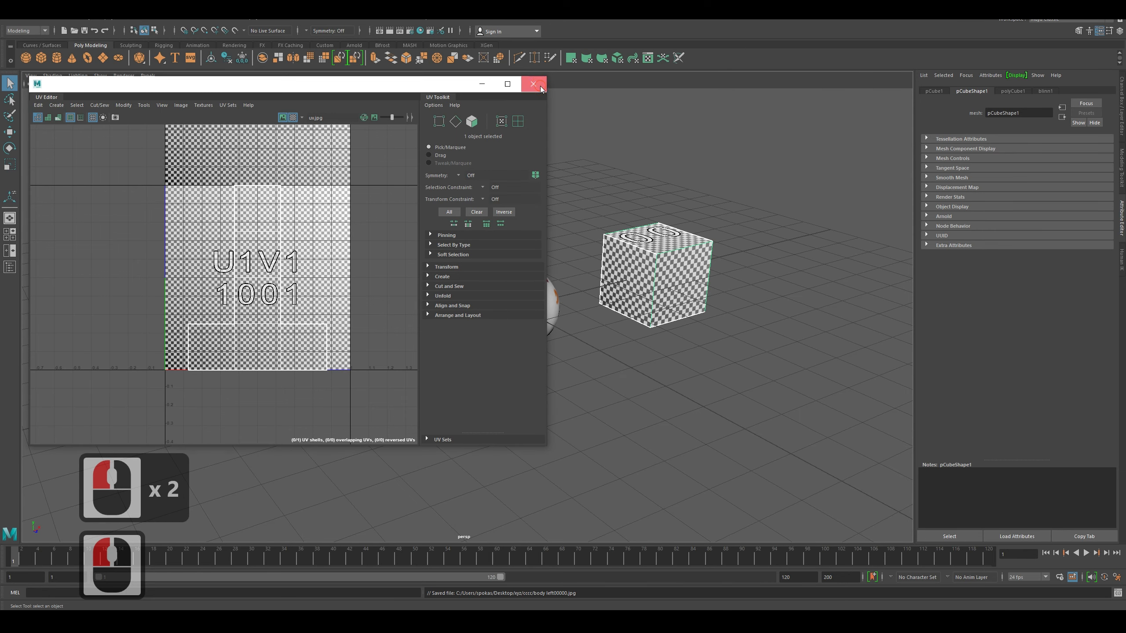
{"action": "left_click", "coordinate": [743, 389]}
{"action": "left_click", "coordinate": [681, 327]}
{"action": "left_click", "coordinate": [667, 290]}
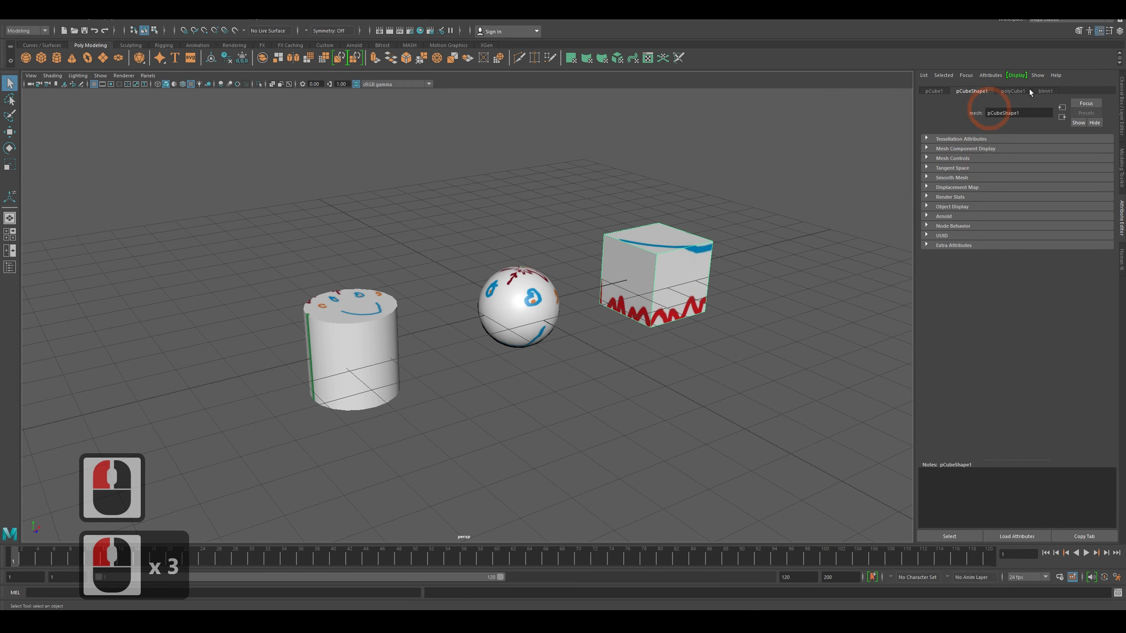
Step: Show the attributes of the cube's blinn1 material
{"action": "left_click", "coordinate": [1122, 111]}
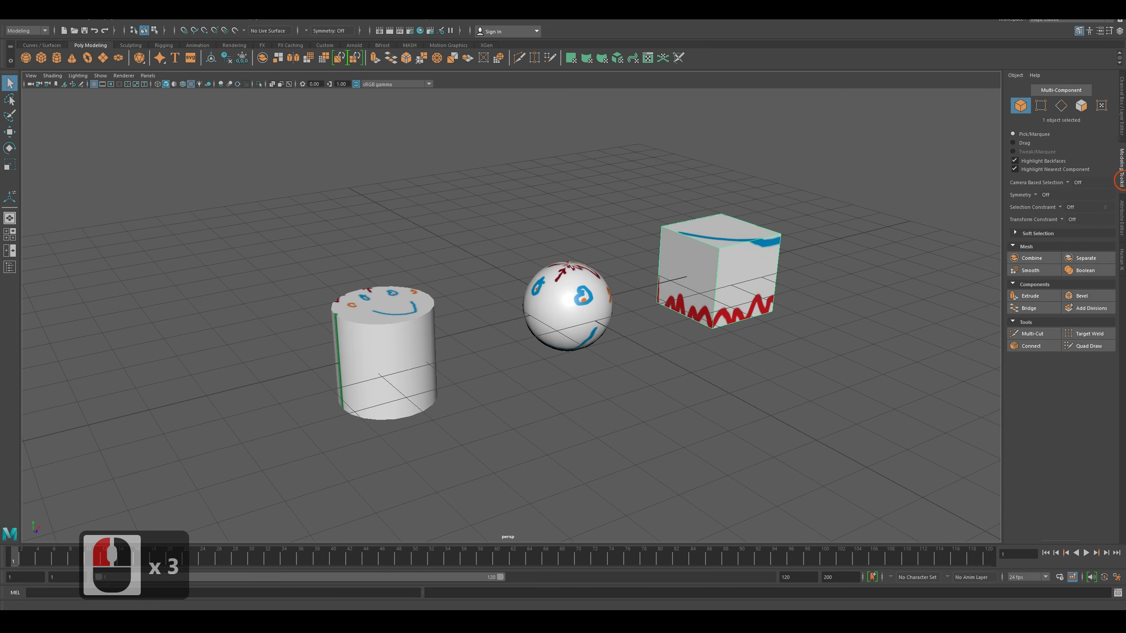
{"action": "left_click", "coordinate": [1120, 116]}
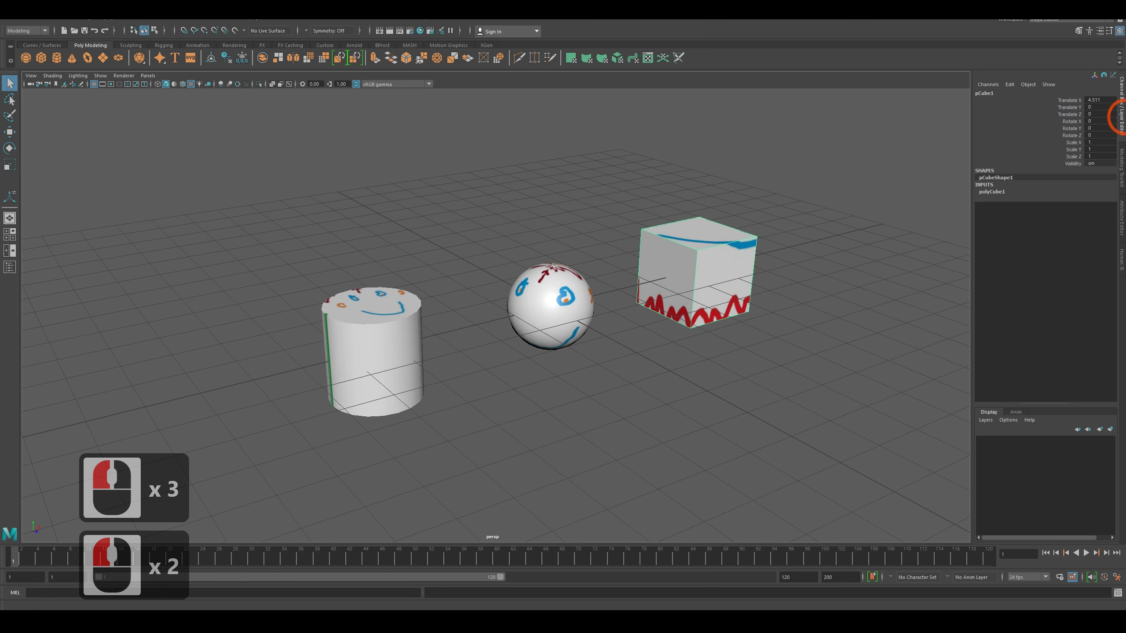
{"action": "left_click", "coordinate": [1121, 218]}
{"action": "left_click", "coordinate": [1017, 77]}
{"action": "left_click", "coordinate": [1046, 91]}
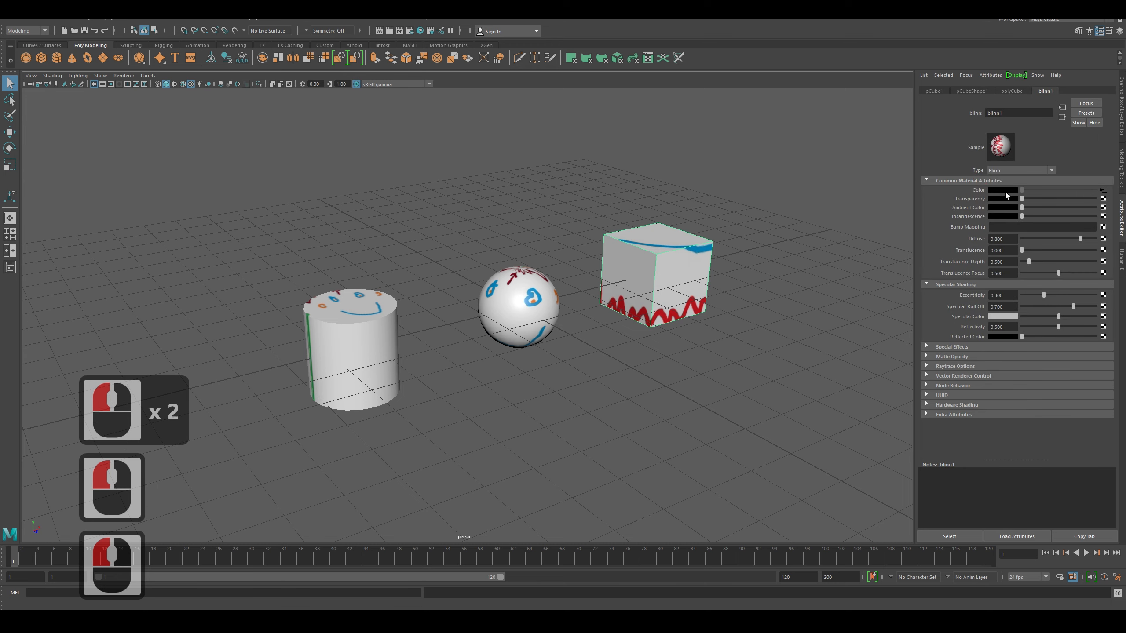
Step: Replace the image of the material's color texture with body left00000.jpg and inspect the result on the objects
{"action": "left_click", "coordinate": [1104, 190]}
{"action": "left_click", "coordinate": [1105, 213]}
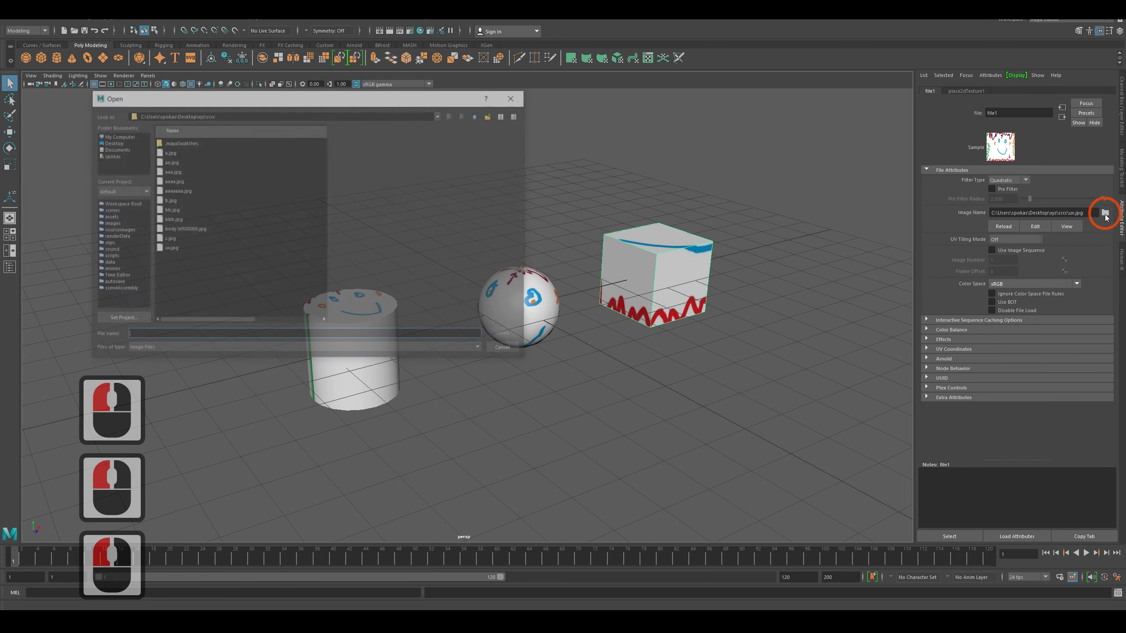
{"action": "left_click", "coordinate": [257, 271]}
{"action": "left_click", "coordinate": [182, 230]}
{"action": "left_click", "coordinate": [507, 335]}
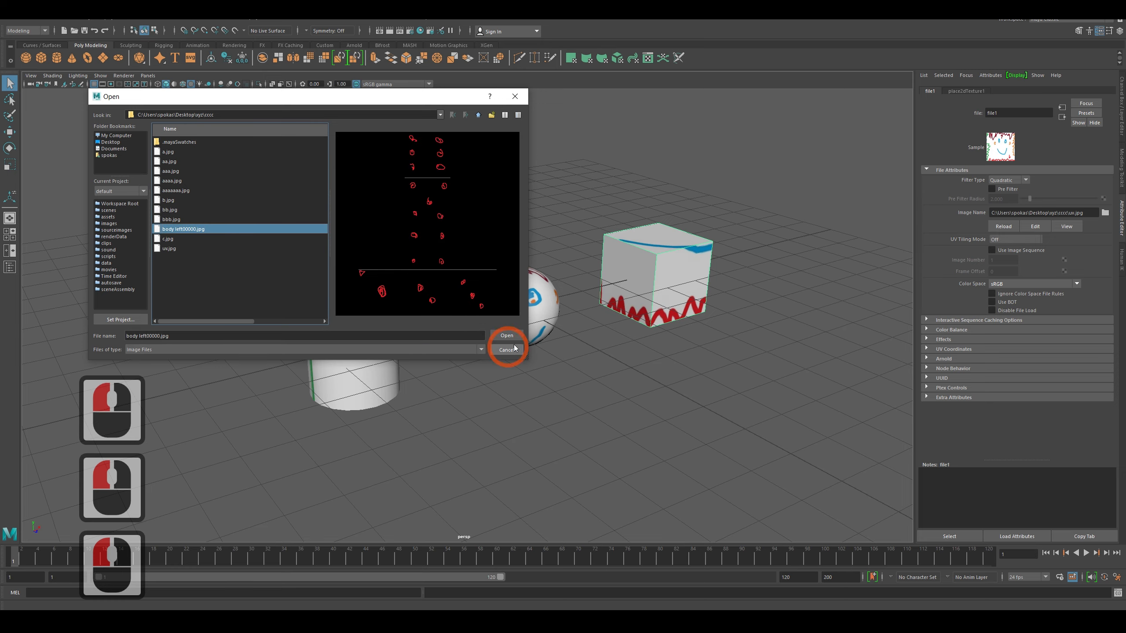
{"action": "left_click", "coordinate": [508, 335]}
{"action": "left_click", "coordinate": [636, 389]}
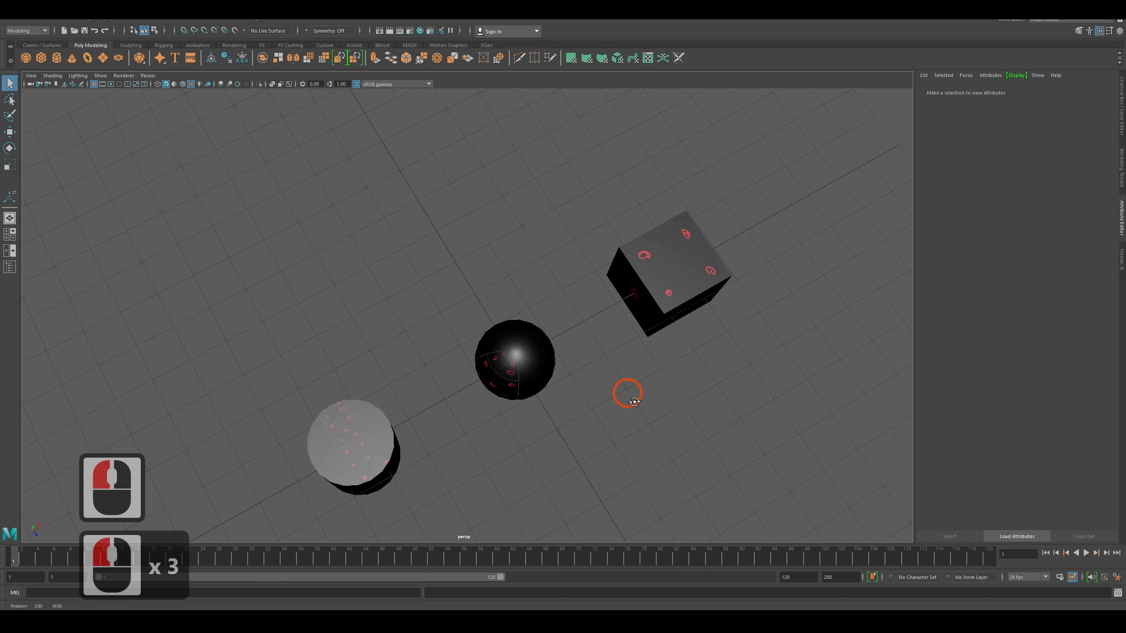